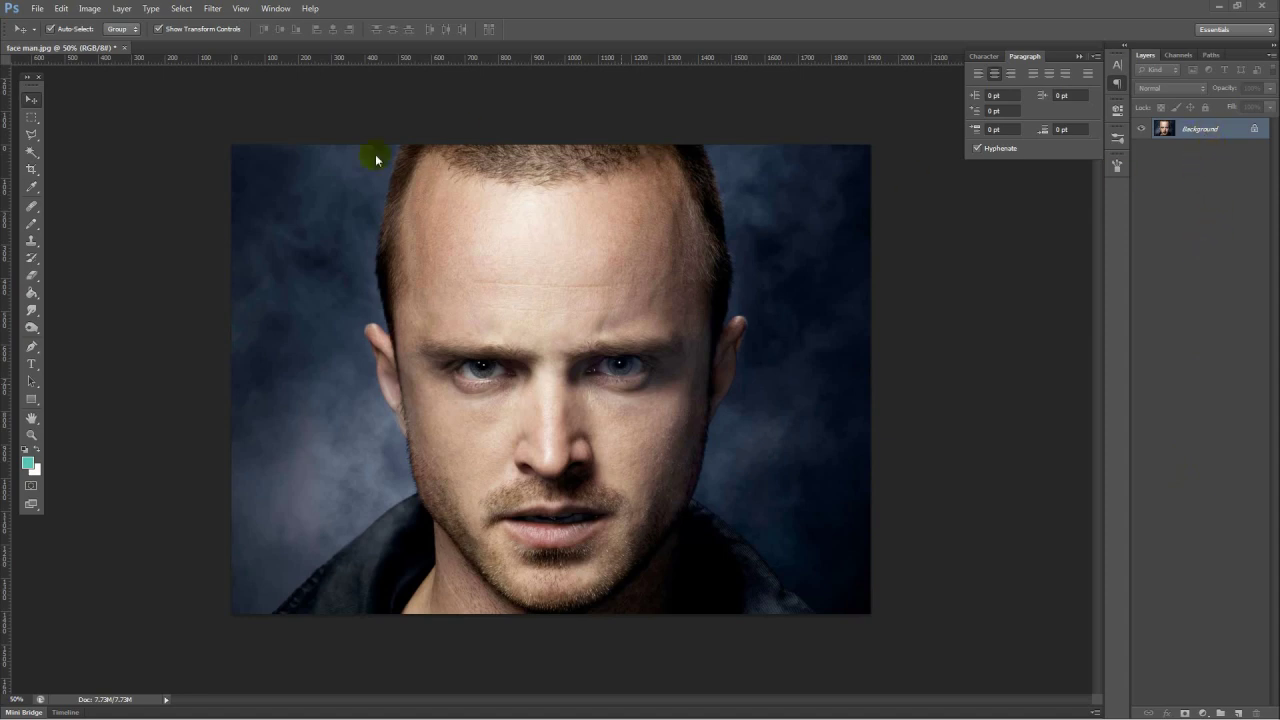
Duplicate the Background layer under the name "face snake".
{"action": "left_click", "coordinate": [1204, 131]}
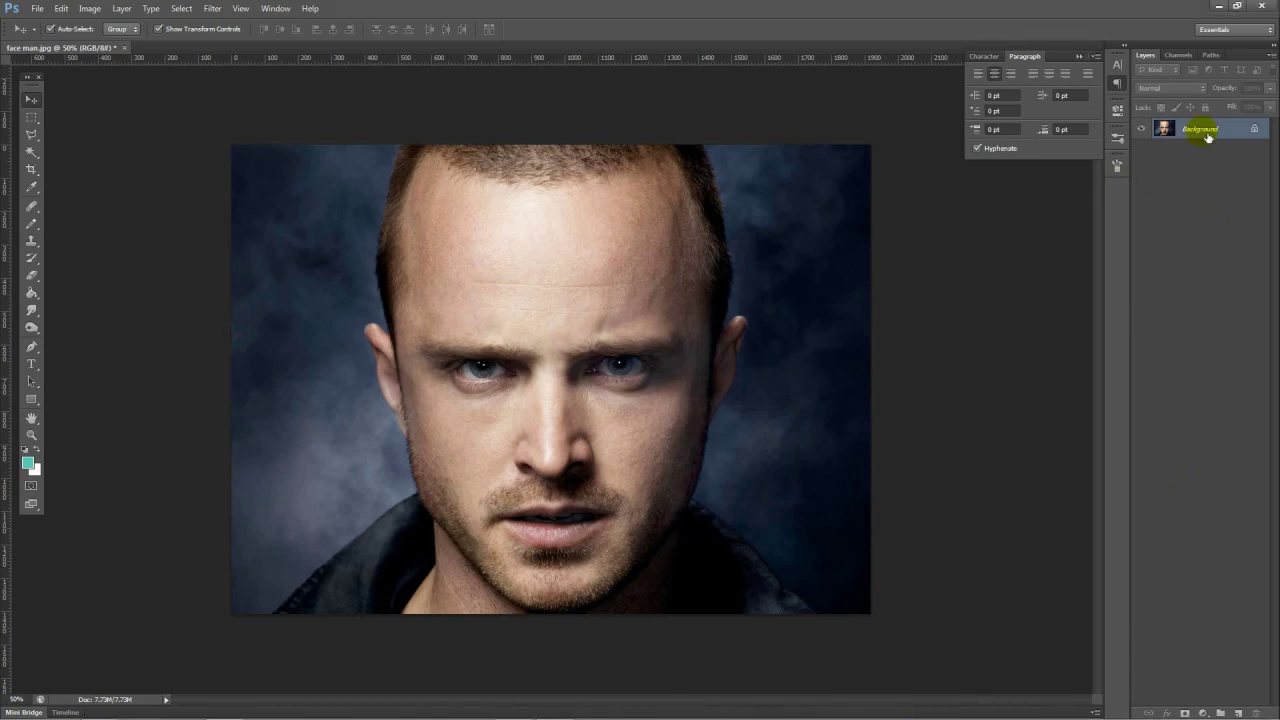
{"action": "left_click", "coordinate": [1204, 131]}
{"action": "right_click", "coordinate": [1207, 137]}
{"action": "left_click", "coordinate": [1165, 163]}
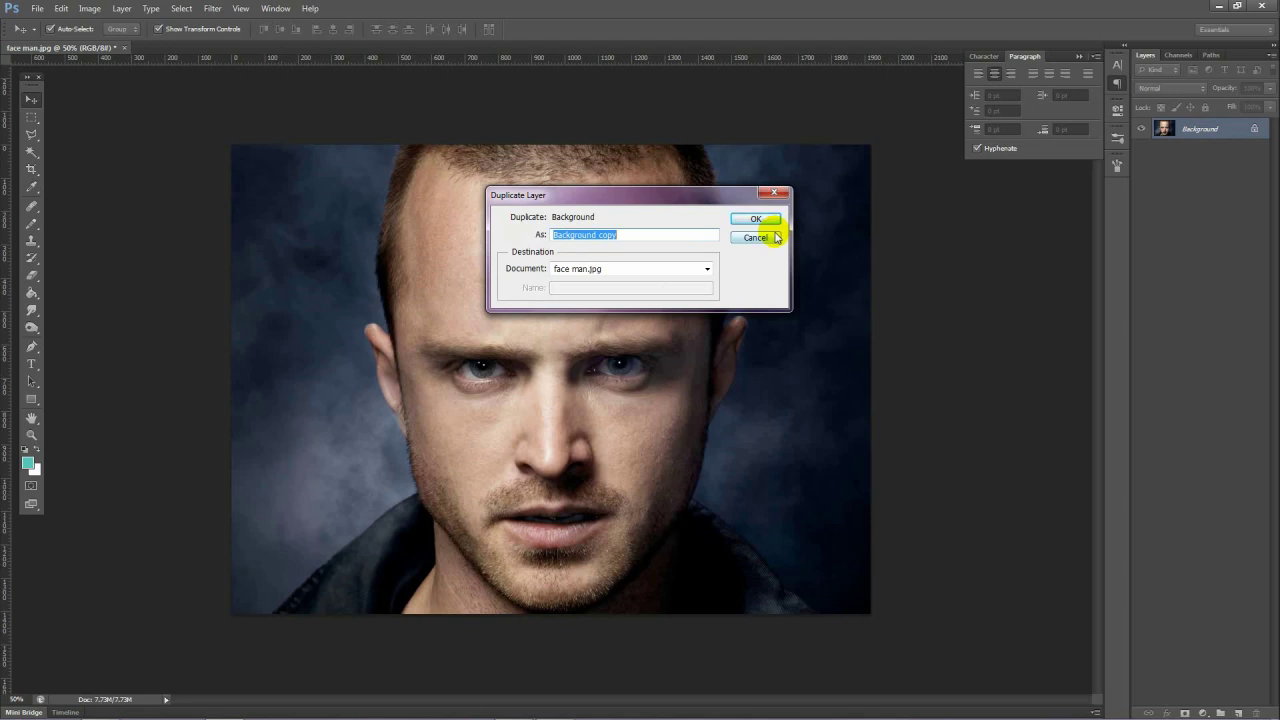
{"action": "type", "text": "face snak"}
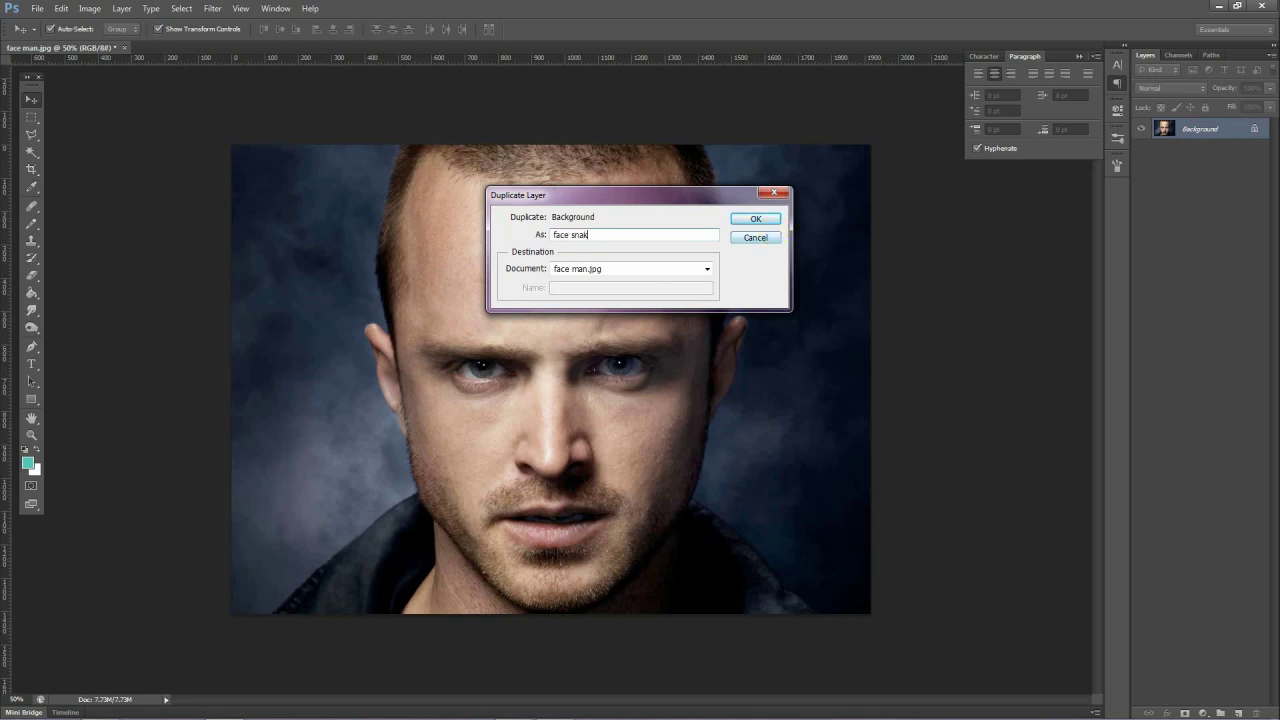
{"action": "left_click", "coordinate": [758, 219]}
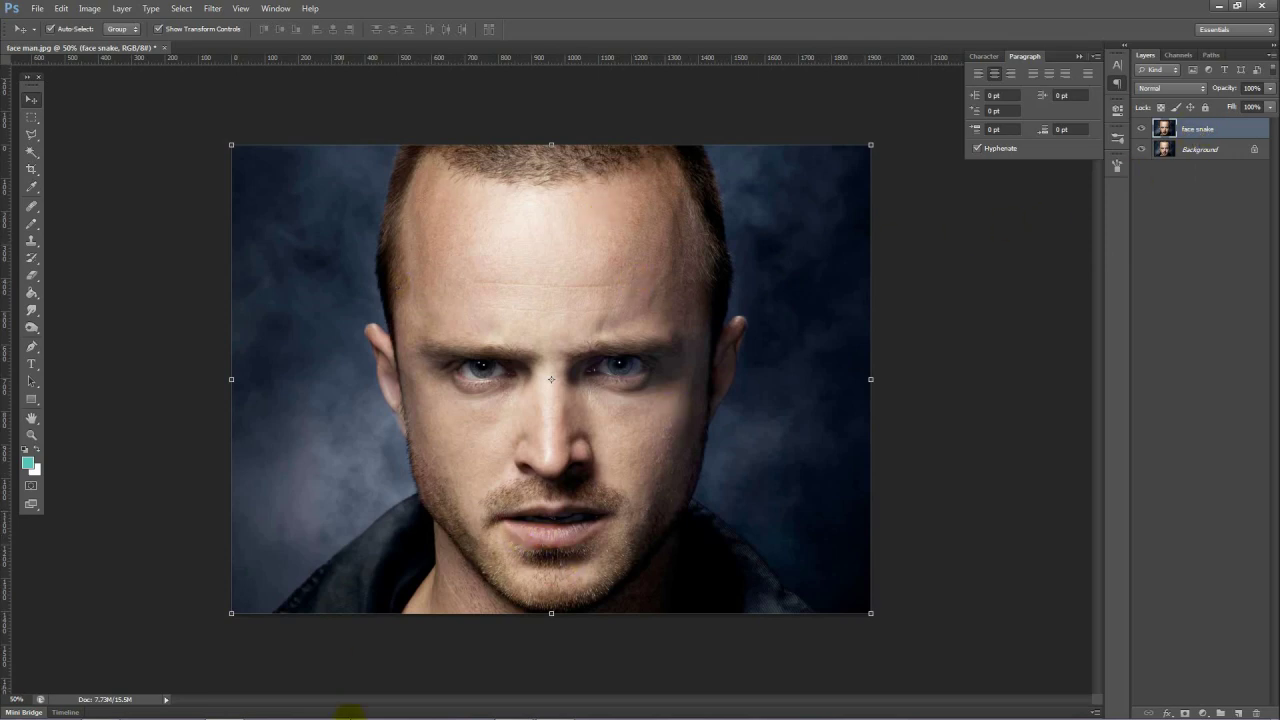
Place the snakeyellow texture from the Animal face folder into face man.jpg and scale it to the photo's full height, covering the face.
{"action": "mouse_move", "coordinate": [344, 718]}
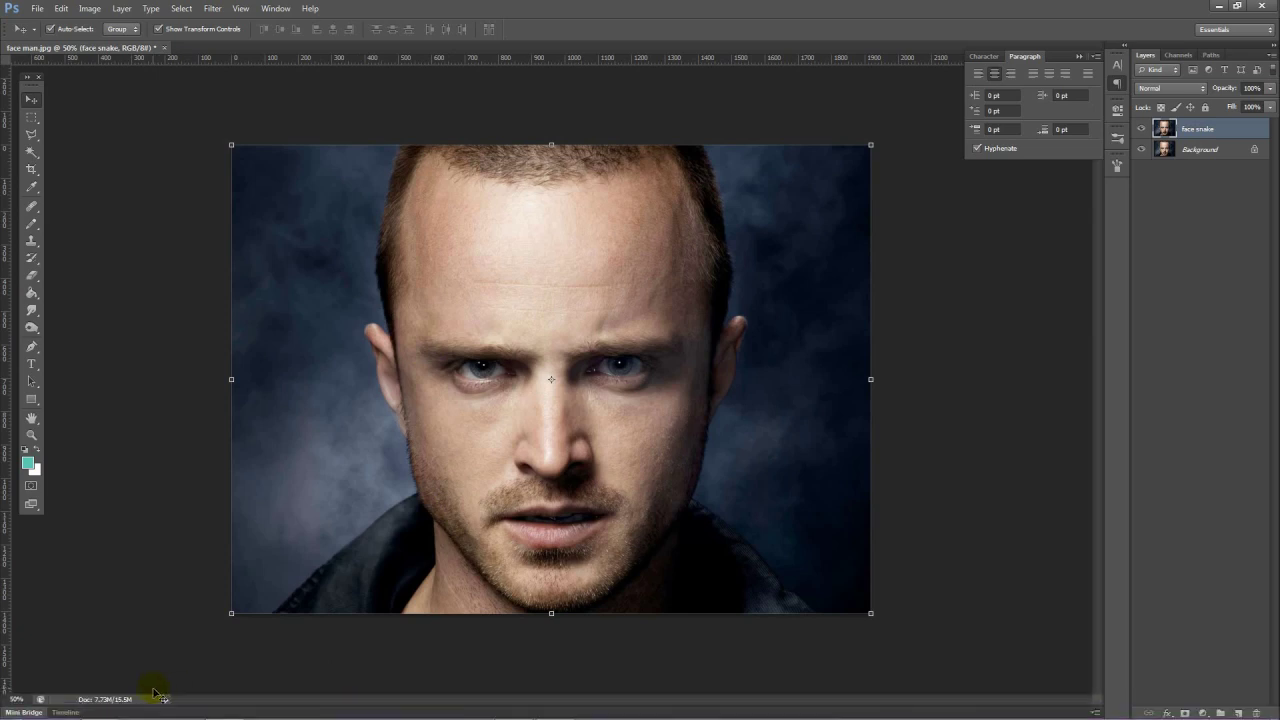
{"action": "key", "text": "alt+Tab"}
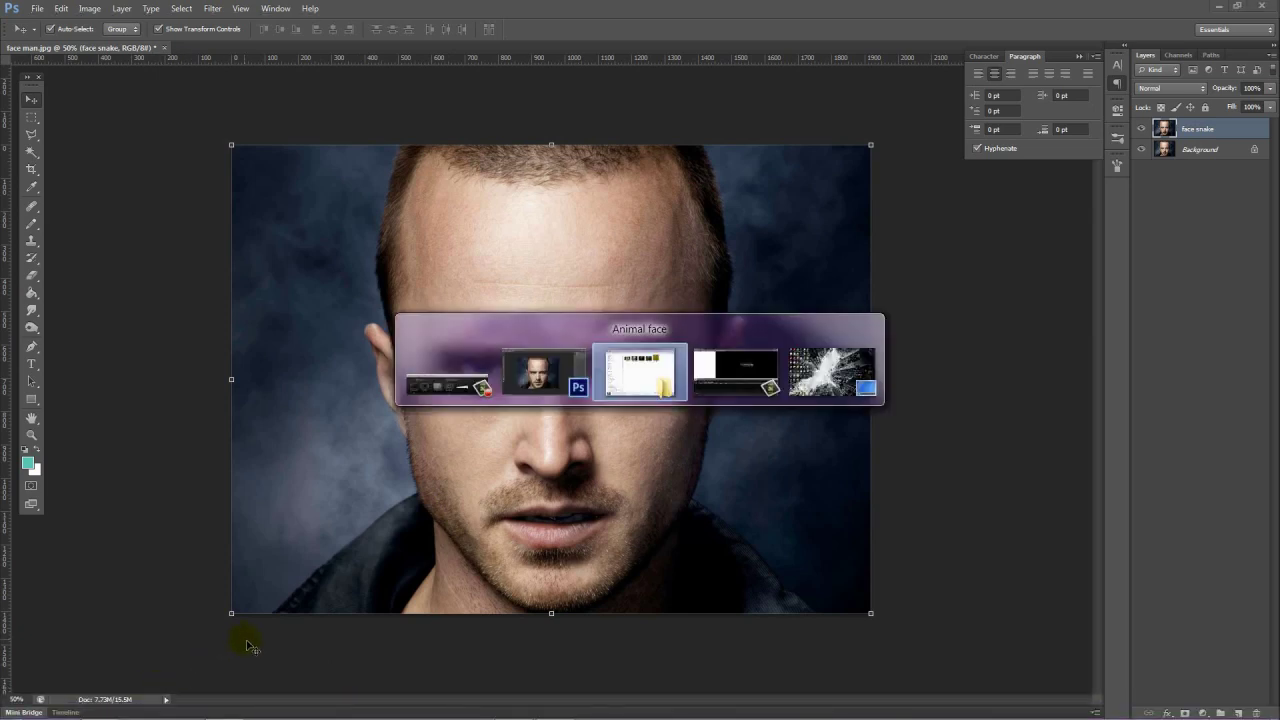
{"action": "left_click_drag", "start_coordinate": [561, 148], "coordinate": [805, 366]}
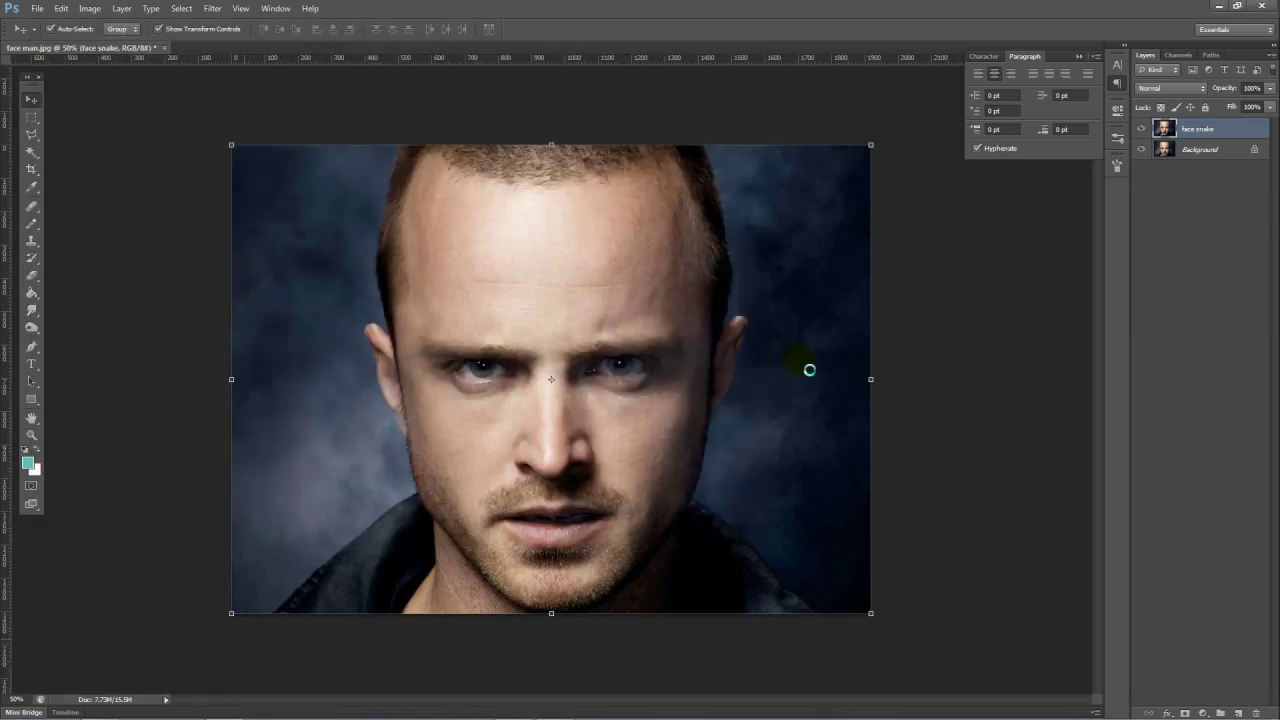
{"action": "left_click_drag", "start_coordinate": [527, 278], "coordinate": [505, 243]}
{"action": "left_click_drag", "start_coordinate": [731, 546], "coordinate": [761, 613]}
{"action": "left_click", "coordinate": [668, 28]}
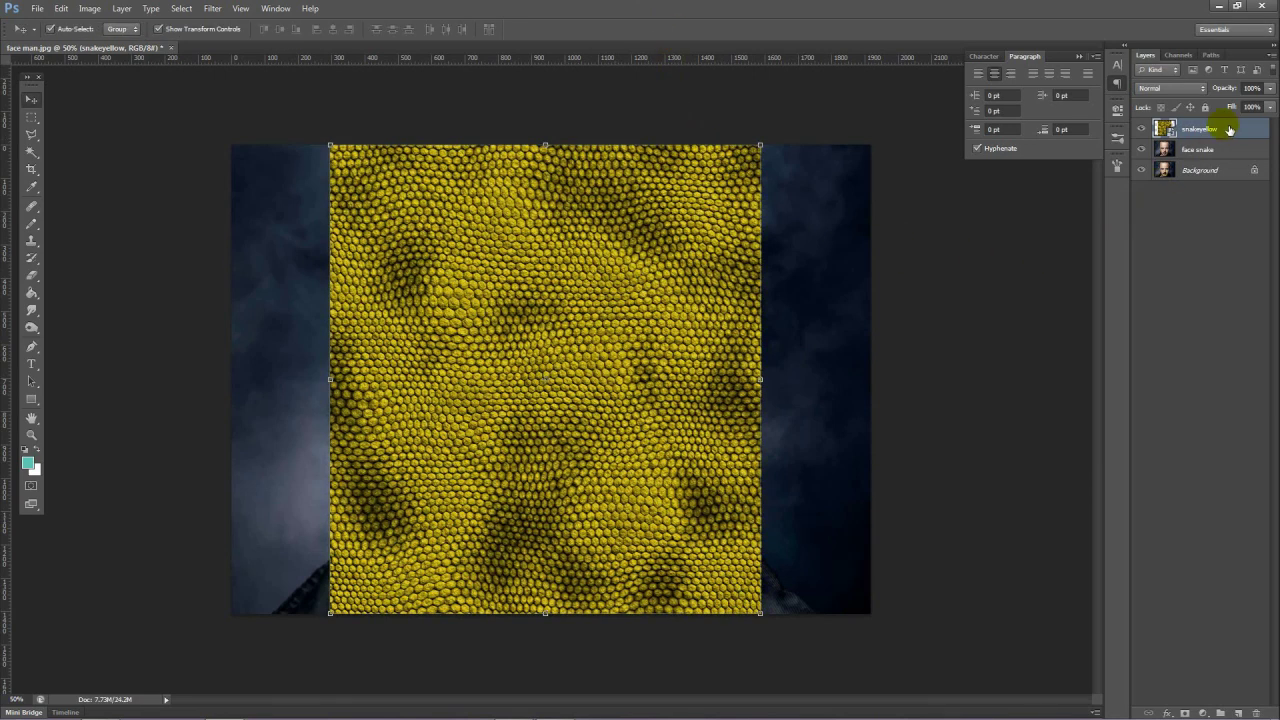
Set the snakeyellow layer's blend mode to Overlay and add a layer mask to it.
{"action": "left_click", "coordinate": [1196, 89]}
{"action": "left_click", "coordinate": [1178, 259]}
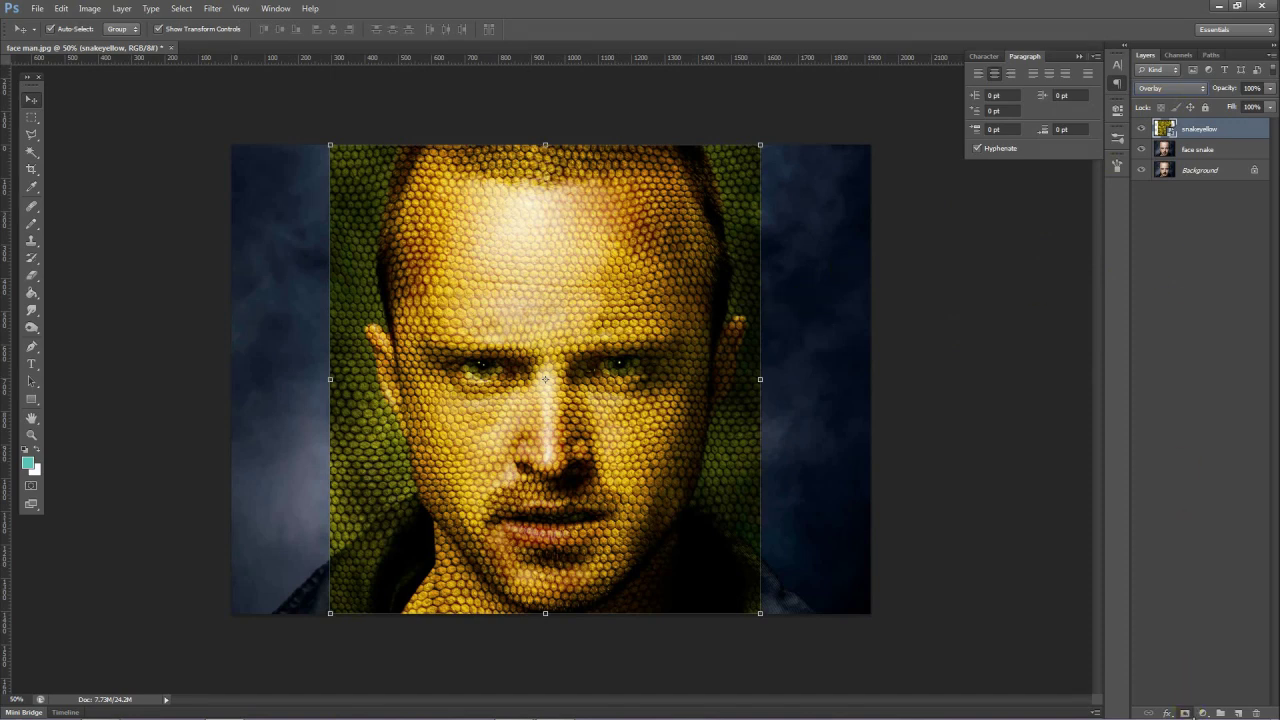
{"action": "left_click", "coordinate": [1185, 712]}
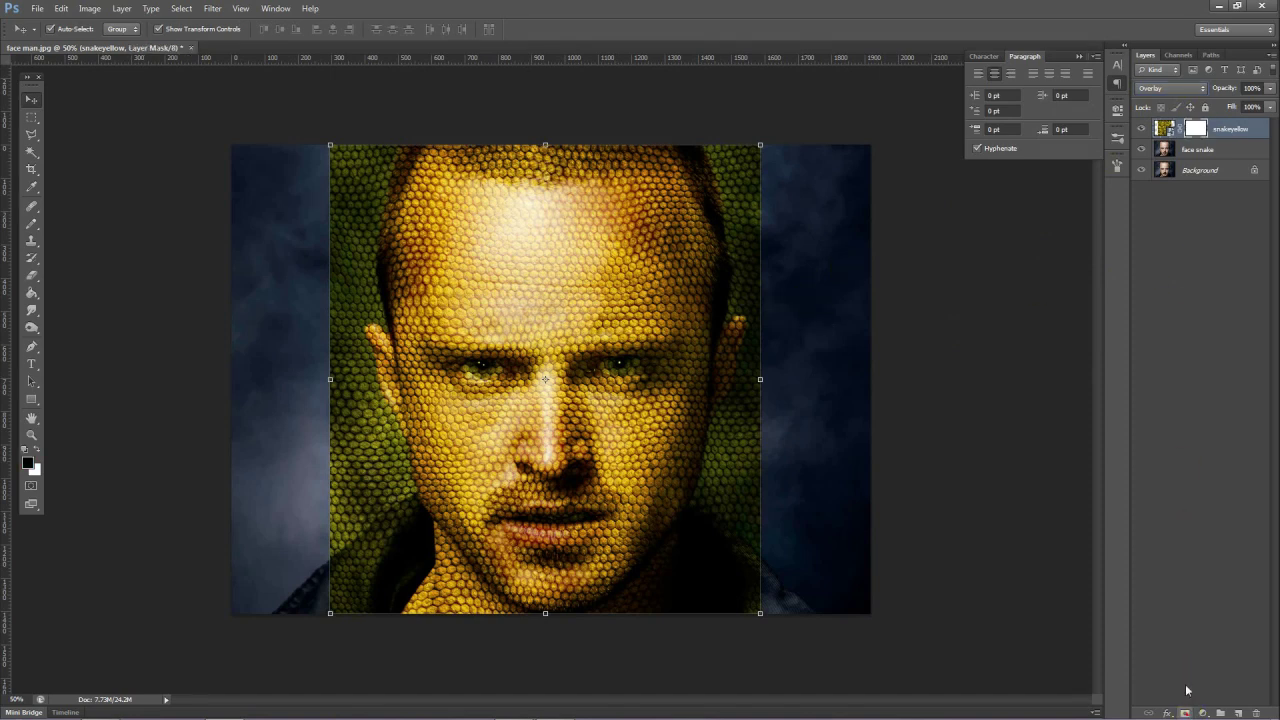
Paint black on the snakeyellow mask with a 150 px brush at 100% opacity, hiding the scales over the background on both sides of the head.
{"action": "left_click", "coordinate": [33, 227]}
{"action": "left_click", "coordinate": [80, 221]}
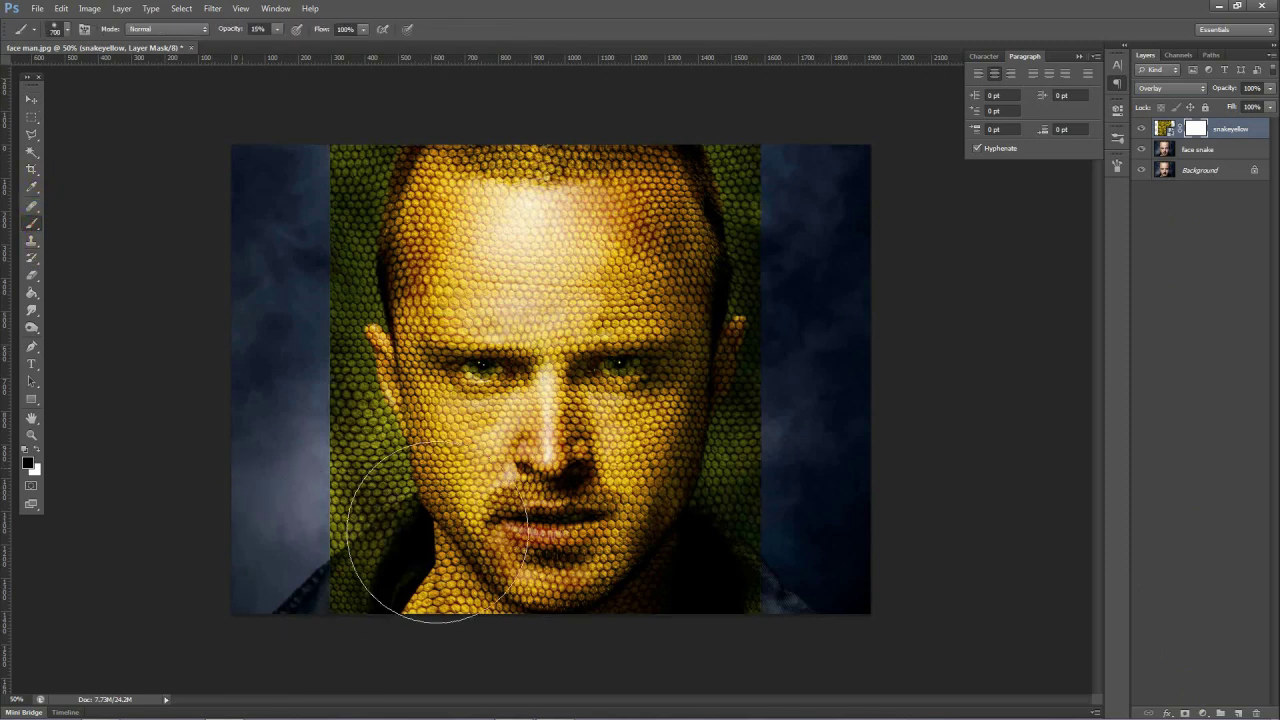
{"action": "left_click", "coordinate": [1193, 130]}
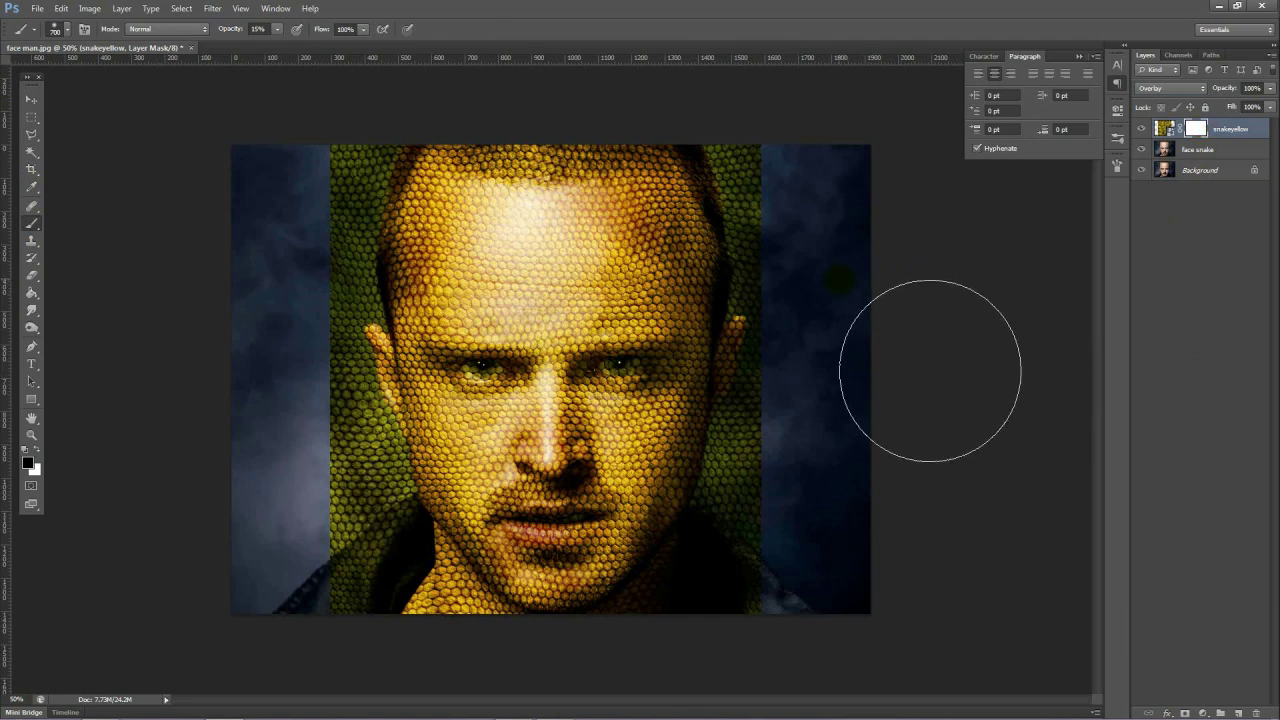
{"action": "key", "text": "bracketleft"}
{"action": "key", "text": "bracketleft"}
{"action": "key", "text": "bracketleft"}
{"action": "key", "text": "bracketleft"}
{"action": "key", "text": "bracketleft"}
{"action": "key", "text": "bracketleft"}
{"action": "key", "text": "bracketleft"}
{"action": "key", "text": "bracketleft"}
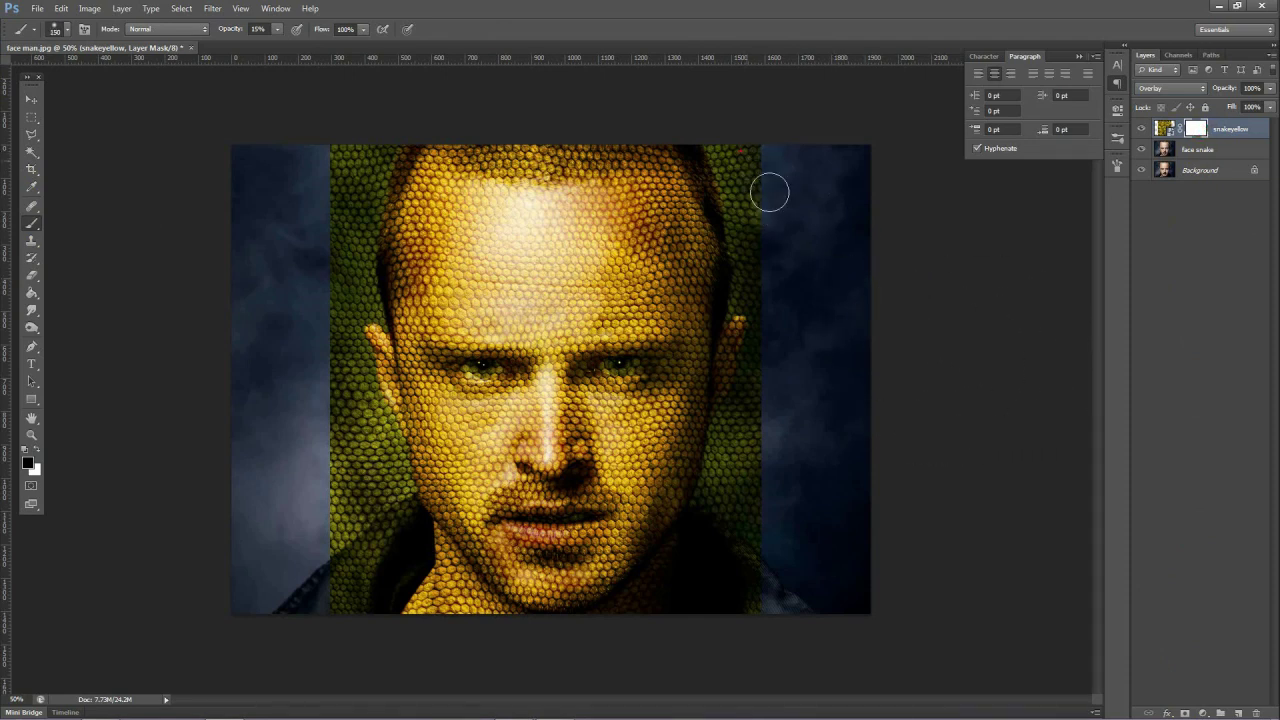
{"action": "left_click", "coordinate": [277, 30]}
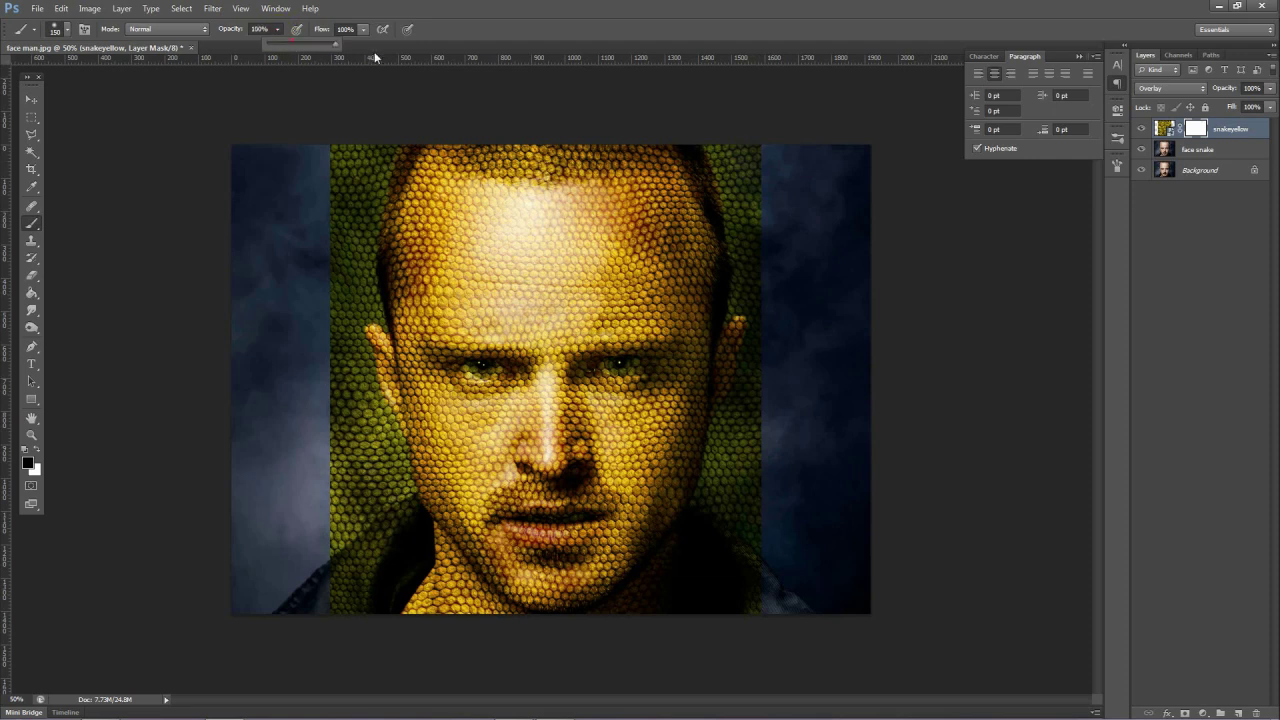
{"action": "mouse_move", "coordinate": [774, 220]}
{"action": "left_mouse_down"}
{"action": "mouse_move", "coordinate": [751, 151]}
{"action": "mouse_move", "coordinate": [772, 308]}
{"action": "mouse_move", "coordinate": [754, 229]}
{"action": "mouse_move", "coordinate": [769, 306]}
{"action": "mouse_move", "coordinate": [734, 529]}
{"action": "mouse_move", "coordinate": [749, 431]}
{"action": "mouse_move", "coordinate": [777, 444]}
{"action": "mouse_move", "coordinate": [746, 543]}
{"action": "mouse_move", "coordinate": [763, 594]}
{"action": "mouse_move", "coordinate": [769, 546]}
{"action": "left_mouse_up"}
{"action": "mouse_move", "coordinate": [407, 532]}
{"action": "left_mouse_down"}
{"action": "mouse_move", "coordinate": [289, 542]}
{"action": "mouse_move", "coordinate": [406, 582]}
{"action": "mouse_move", "coordinate": [420, 544]}
{"action": "mouse_move", "coordinate": [363, 325]}
{"action": "mouse_move", "coordinate": [348, 641]}
{"action": "mouse_move", "coordinate": [359, 427]}
{"action": "mouse_move", "coordinate": [382, 614]}
{"action": "mouse_move", "coordinate": [396, 460]}
{"action": "mouse_move", "coordinate": [358, 477]}
{"action": "mouse_move", "coordinate": [353, 604]}
{"action": "mouse_move", "coordinate": [356, 374]}
{"action": "mouse_move", "coordinate": [366, 312]}
{"action": "mouse_move", "coordinate": [390, 336]}
{"action": "mouse_move", "coordinate": [385, 259]}
{"action": "mouse_move", "coordinate": [404, 165]}
{"action": "mouse_move", "coordinate": [351, 272]}
{"action": "mouse_move", "coordinate": [354, 304]}
{"action": "mouse_move", "coordinate": [362, 152]}
{"action": "left_mouse_up"}
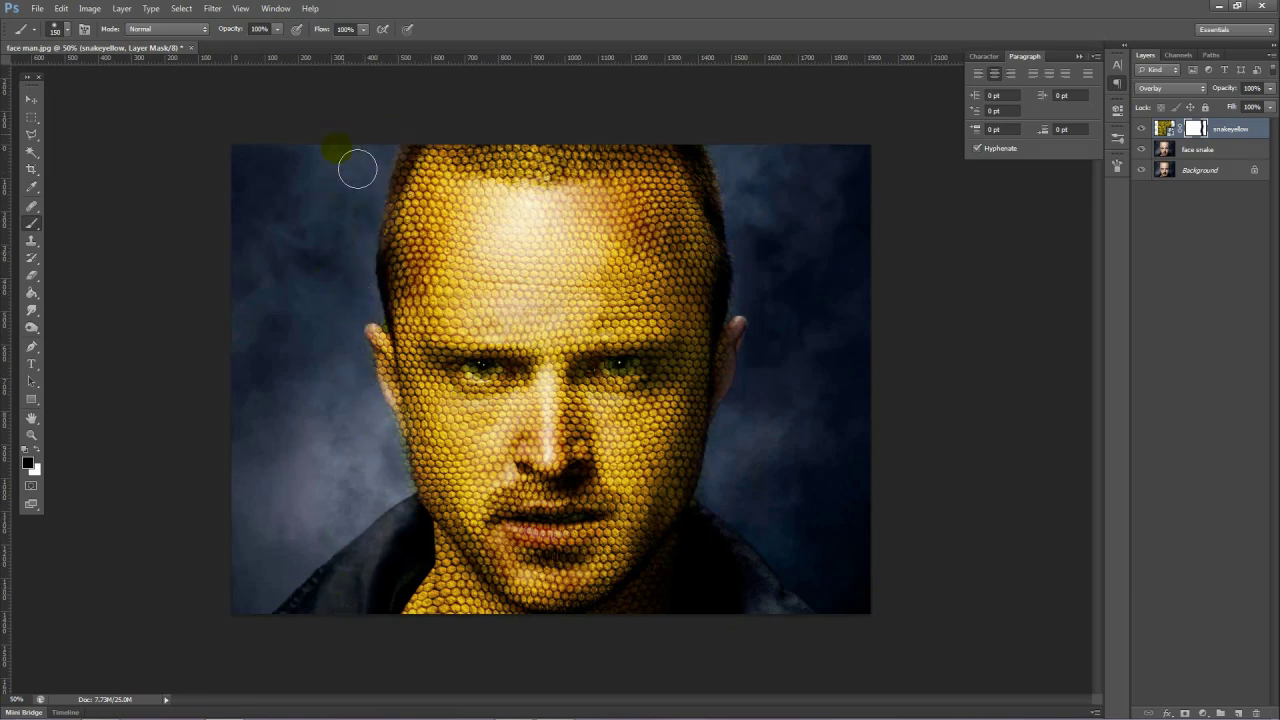
Paint white on the snakeyellow mask with a smaller brush to restore the scales over both ears.
{"action": "key", "text": "ctrl+plus"}
{"action": "key", "text": "ctrl+plus"}
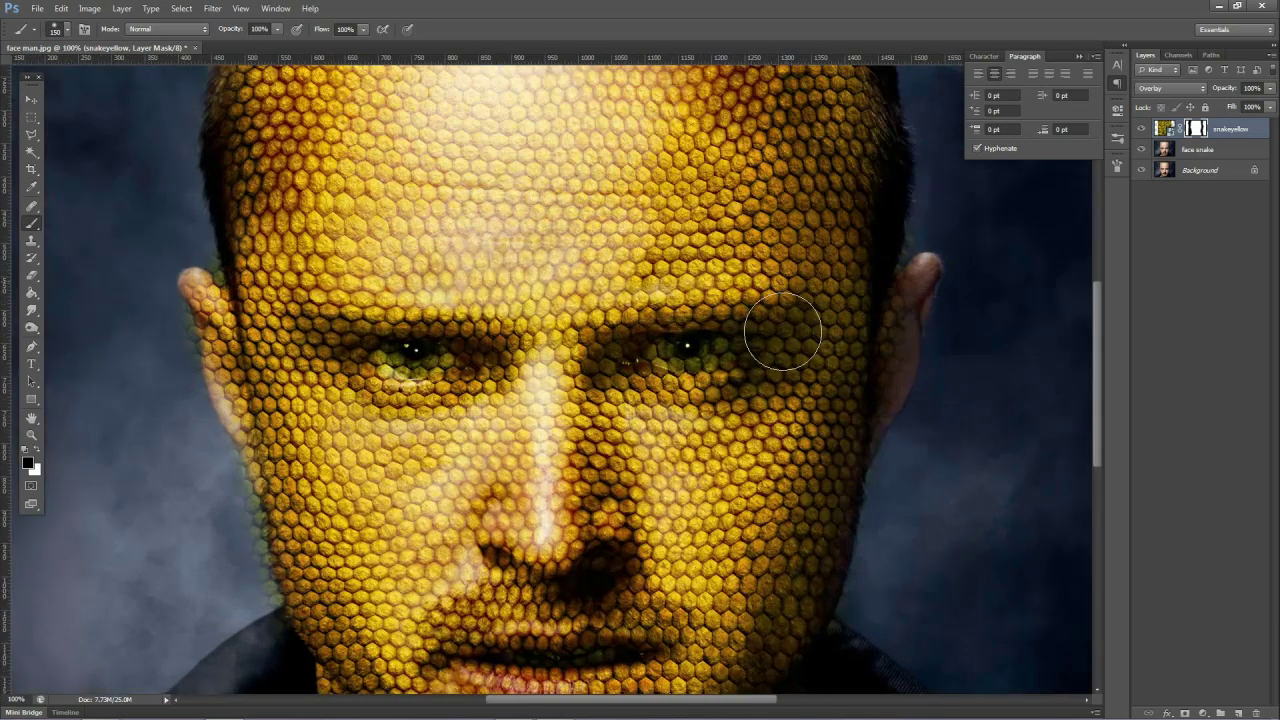
{"action": "left_click_drag", "start_coordinate": [774, 378], "coordinate": [140, 378]}
{"action": "left_click", "coordinate": [38, 450]}
{"action": "key", "text": "bracketleft"}
{"action": "key", "text": "bracketleft"}
{"action": "key", "text": "bracketleft"}
{"action": "key", "text": "bracketleft"}
{"action": "key", "text": "bracketleft"}
{"action": "key", "text": "bracketleft"}
{"action": "key", "text": "bracketleft"}
{"action": "key", "text": "bracketleft"}
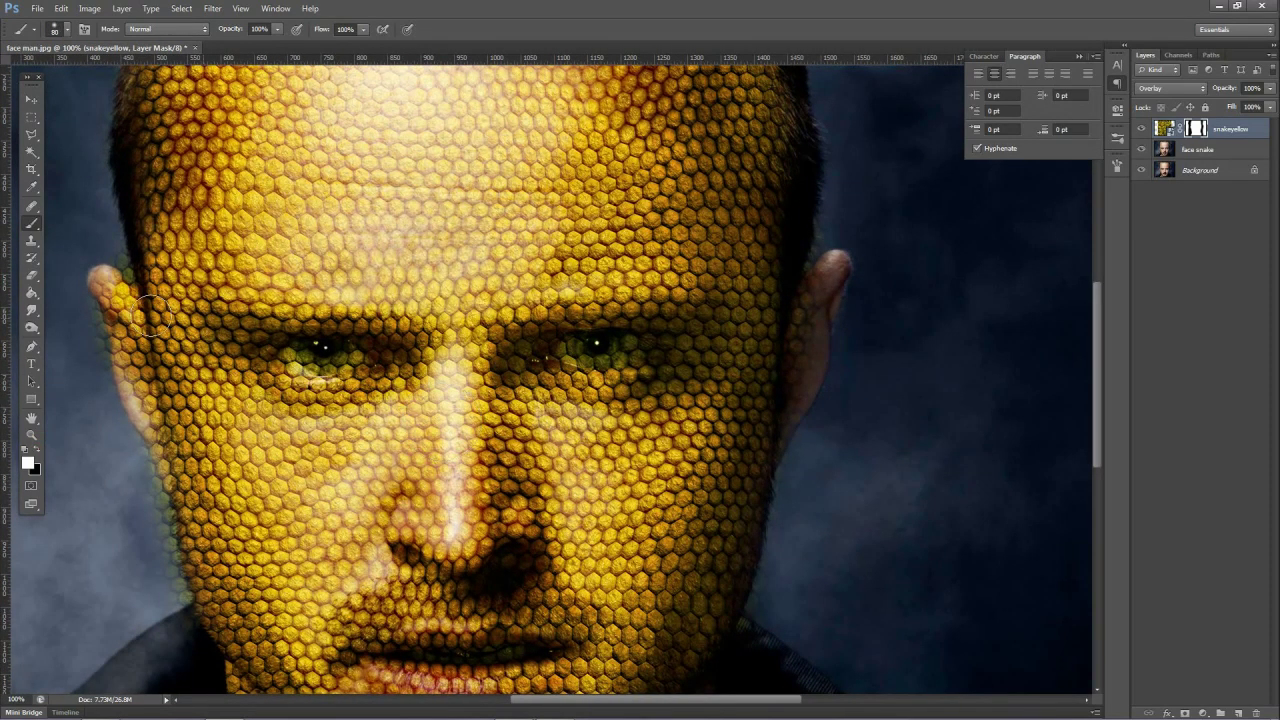
{"action": "mouse_move", "coordinate": [112, 285]}
{"action": "left_mouse_down"}
{"action": "mouse_move", "coordinate": [114, 340]}
{"action": "mouse_move", "coordinate": [155, 444]}
{"action": "left_mouse_up"}
{"action": "mouse_move", "coordinate": [824, 327]}
{"action": "left_mouse_down"}
{"action": "mouse_move", "coordinate": [852, 266]}
{"action": "mouse_move", "coordinate": [813, 341]}
{"action": "mouse_move", "coordinate": [858, 289]}
{"action": "mouse_move", "coordinate": [843, 286]}
{"action": "mouse_move", "coordinate": [836, 348]}
{"action": "mouse_move", "coordinate": [792, 445]}
{"action": "left_mouse_up"}
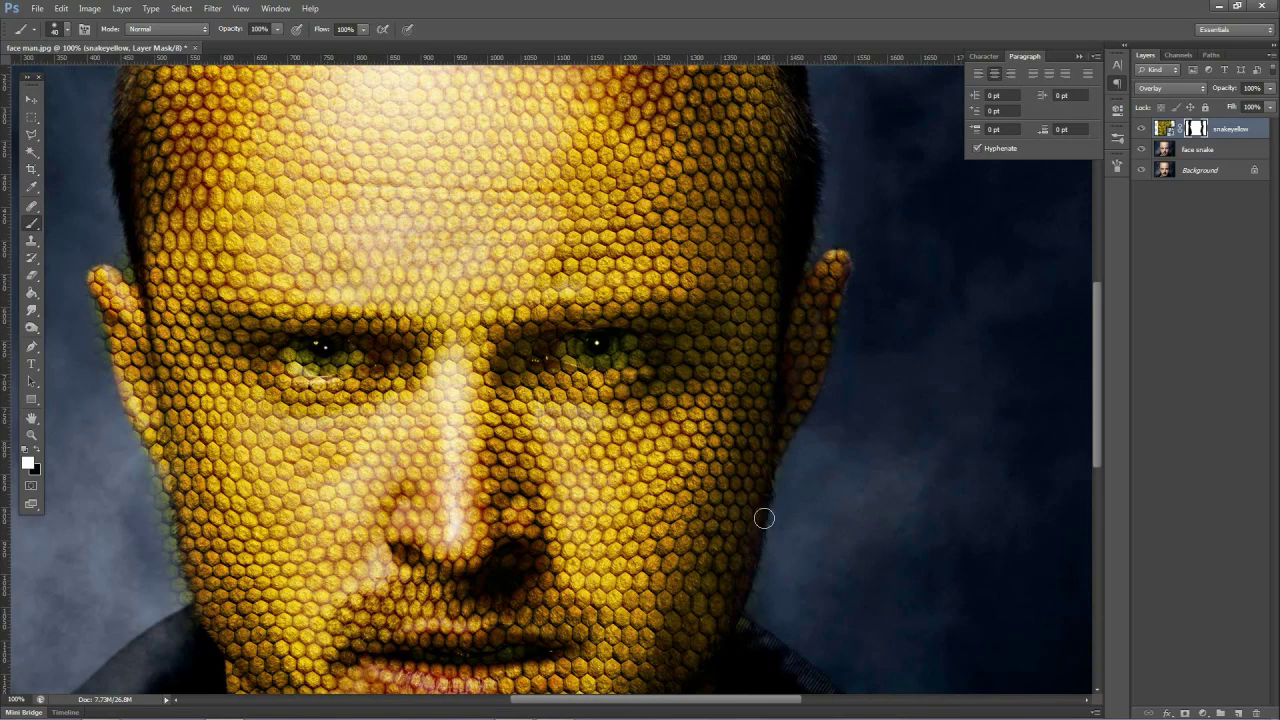
Paint black on the mask with a 30 px brush to clean up scales spilling past the edges of the ear and jaw.
{"action": "left_click", "coordinate": [36, 450]}
{"action": "mouse_move", "coordinate": [84, 302]}
{"action": "left_mouse_down"}
{"action": "mouse_move", "coordinate": [140, 470]}
{"action": "mouse_move", "coordinate": [151, 470]}
{"action": "mouse_move", "coordinate": [142, 452]}
{"action": "mouse_move", "coordinate": [170, 516]}
{"action": "mouse_move", "coordinate": [195, 633]}
{"action": "mouse_move", "coordinate": [162, 543]}
{"action": "left_mouse_up"}
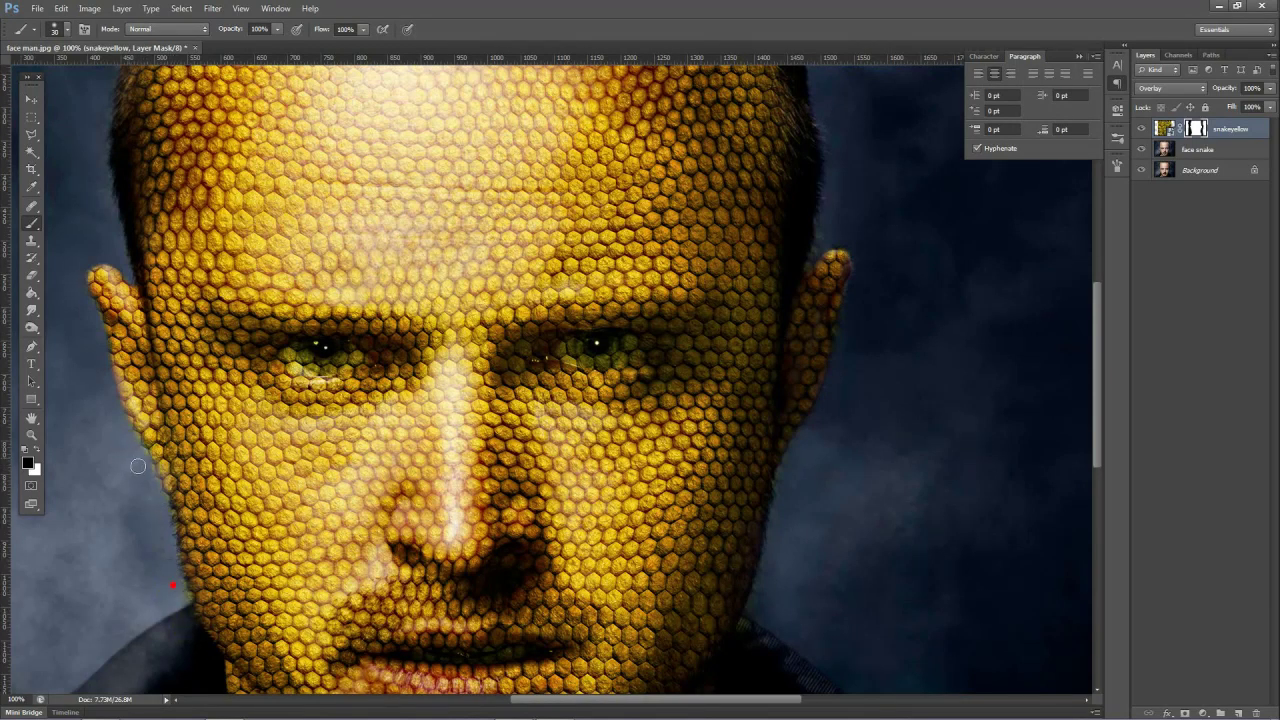
{"action": "left_click", "coordinate": [921, 489]}
{"action": "key", "text": "ctrl+minus"}
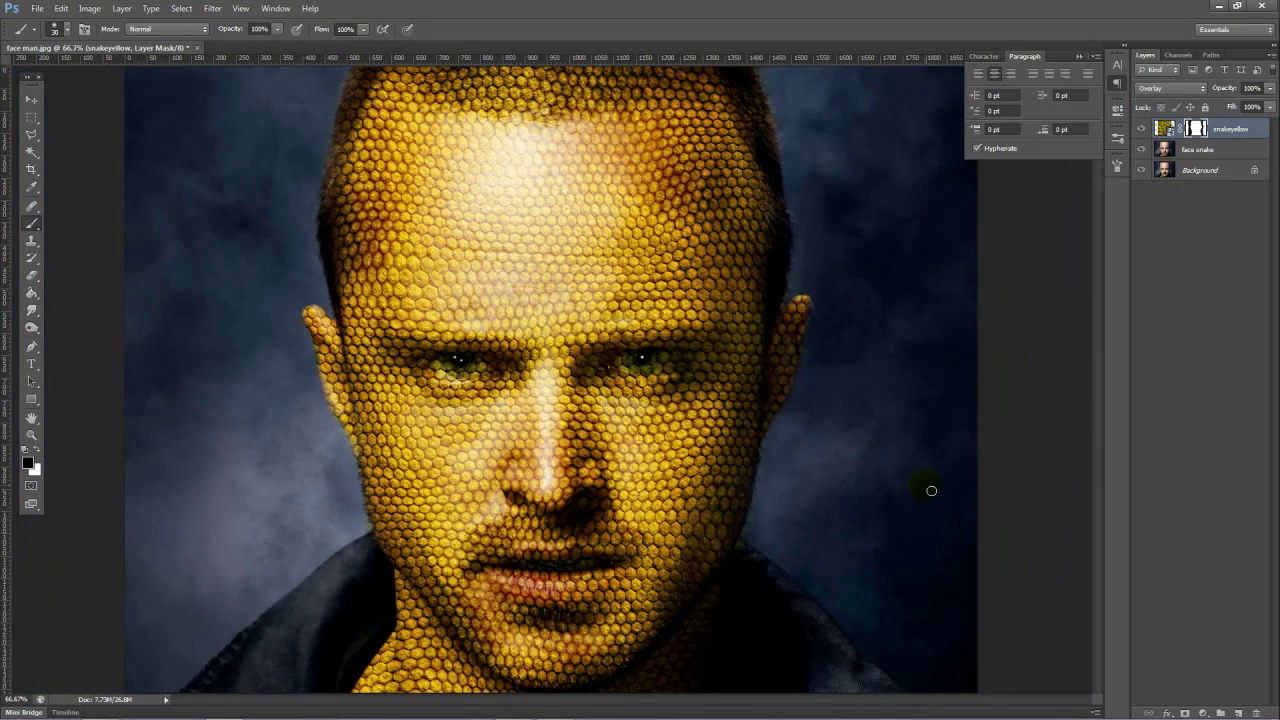
{"action": "key", "text": "ctrl+minus"}
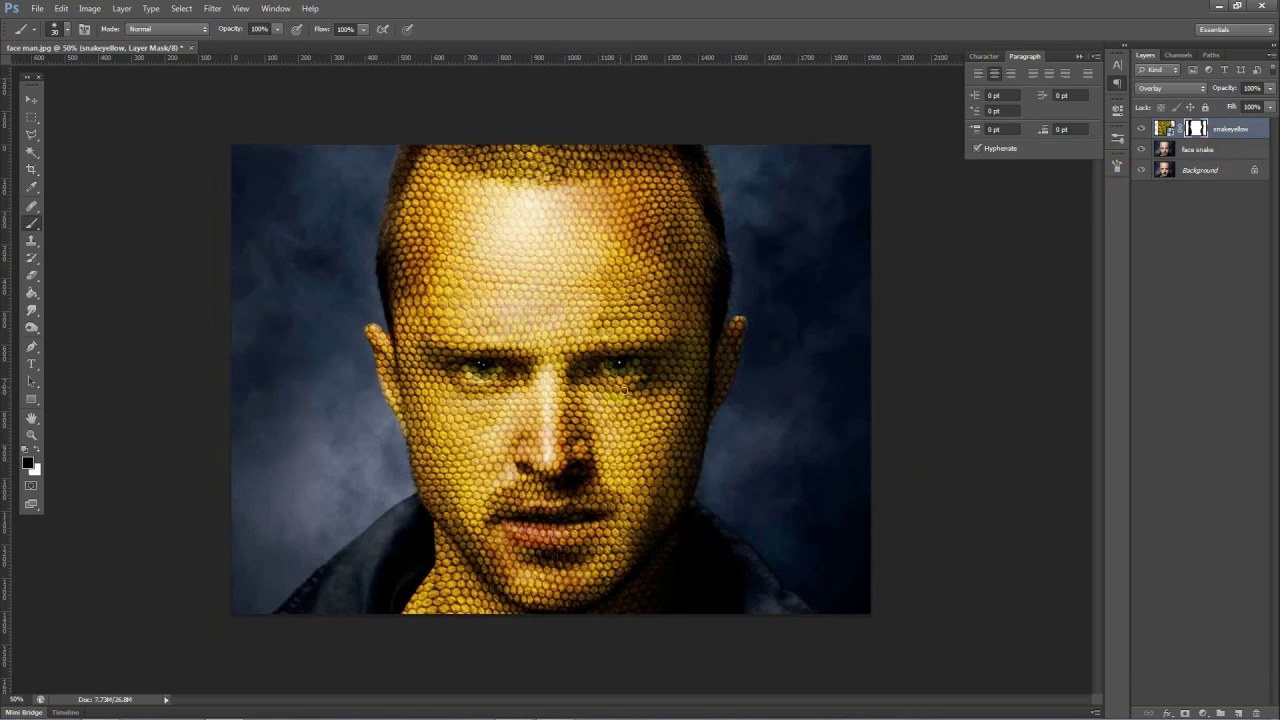
Paint black on the snakeyellow mask over both eyes and the lips to hide the scales there.
{"action": "key", "text": "ctrl+plus"}
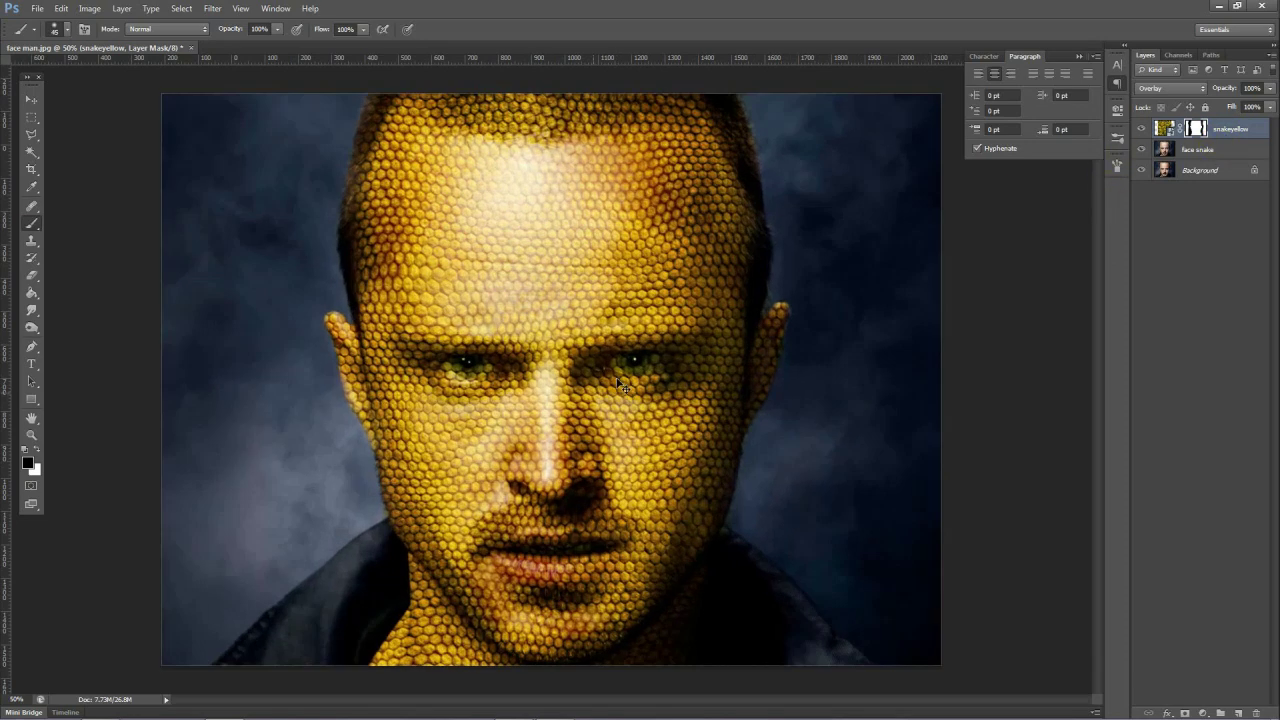
{"action": "mouse_move", "coordinate": [452, 369]}
{"action": "left_mouse_down"}
{"action": "mouse_move", "coordinate": [404, 366]}
{"action": "mouse_move", "coordinate": [445, 360]}
{"action": "mouse_move", "coordinate": [417, 381]}
{"action": "mouse_move", "coordinate": [395, 372]}
{"action": "mouse_move", "coordinate": [455, 368]}
{"action": "mouse_move", "coordinate": [385, 369]}
{"action": "left_mouse_up"}
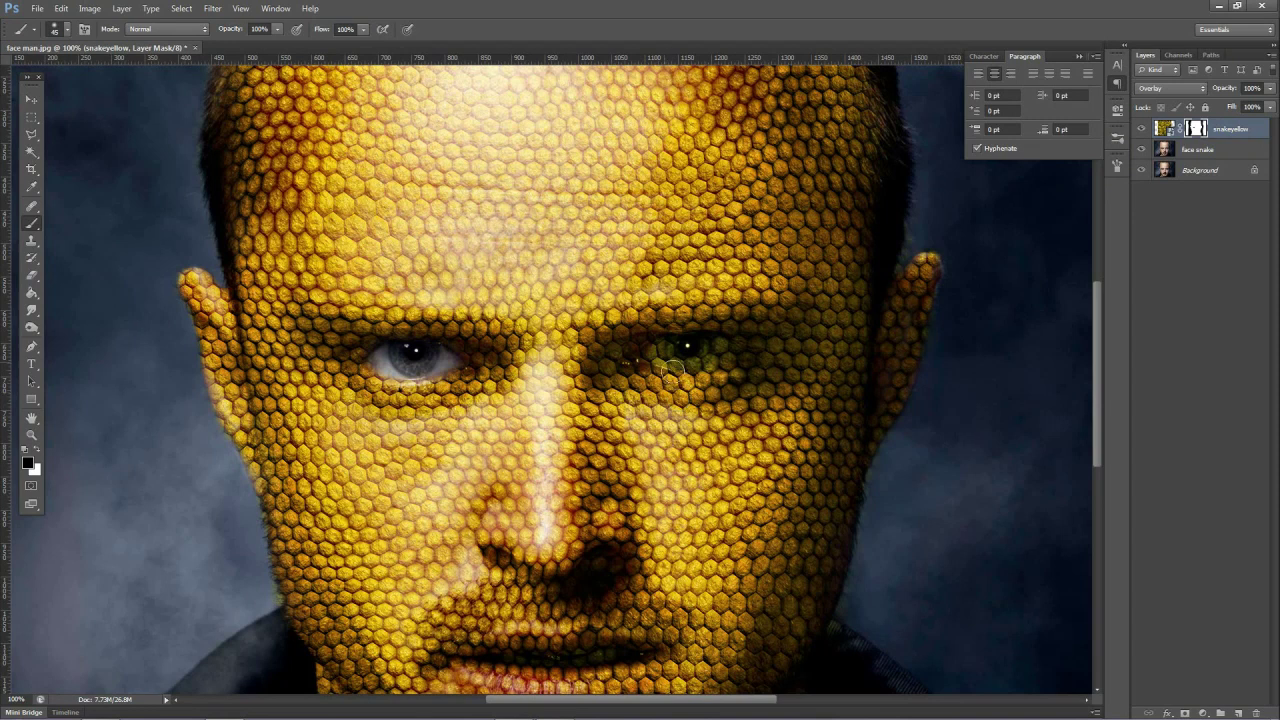
{"action": "mouse_move", "coordinate": [664, 366]}
{"action": "left_mouse_down"}
{"action": "mouse_move", "coordinate": [748, 363]}
{"action": "mouse_move", "coordinate": [657, 360]}
{"action": "left_mouse_up"}
{"action": "left_click_drag", "start_coordinate": [685, 622], "coordinate": [680, 477]}
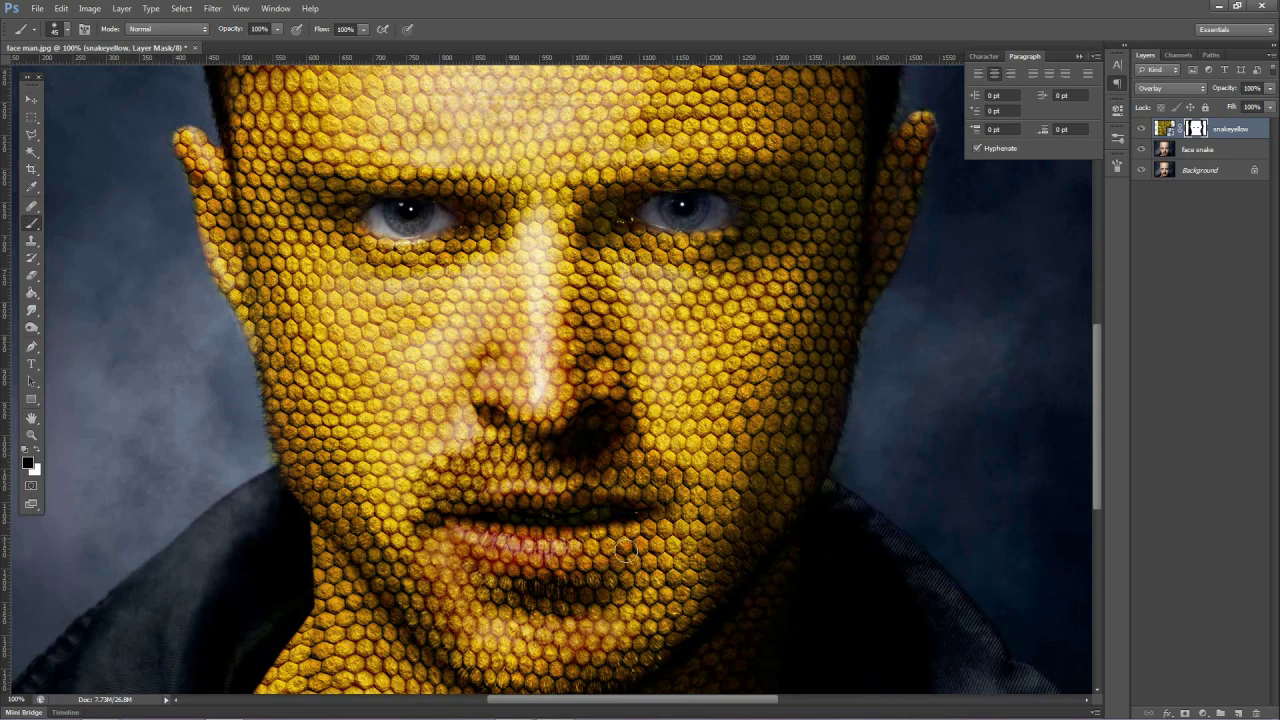
{"action": "mouse_move", "coordinate": [633, 572]}
{"action": "left_mouse_down"}
{"action": "mouse_move", "coordinate": [575, 540]}
{"action": "mouse_move", "coordinate": [470, 540]}
{"action": "mouse_move", "coordinate": [535, 555]}
{"action": "mouse_move", "coordinate": [655, 540]}
{"action": "mouse_move", "coordinate": [570, 550]}
{"action": "mouse_move", "coordinate": [470, 522]}
{"action": "mouse_move", "coordinate": [642, 520]}
{"action": "left_mouse_up"}
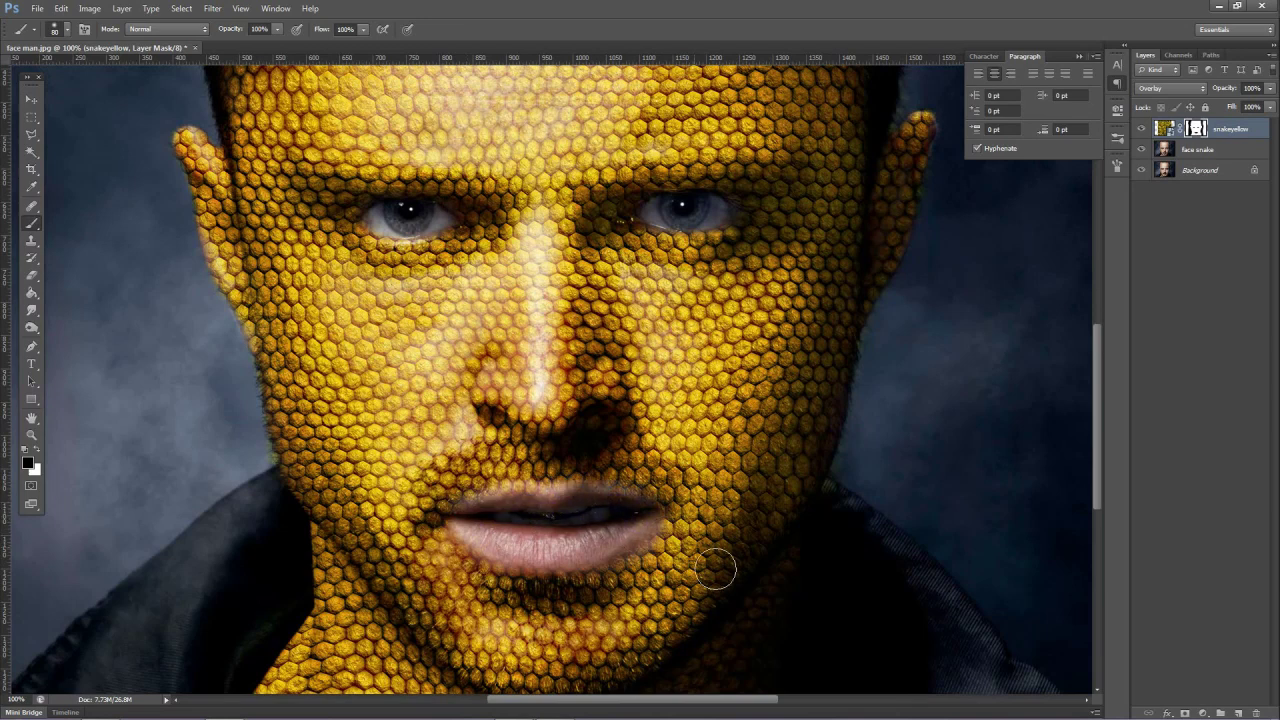
Paint white on the mask around the upper and lower lip edges with a 40 px brush to restore the surrounding scales.
{"action": "key", "text": "ctrl+plus"}
{"action": "key", "text": "bracketleft"}
{"action": "scroll", "coordinate": [722, 560], "scroll_direction": "down", "scroll_amount": 4}
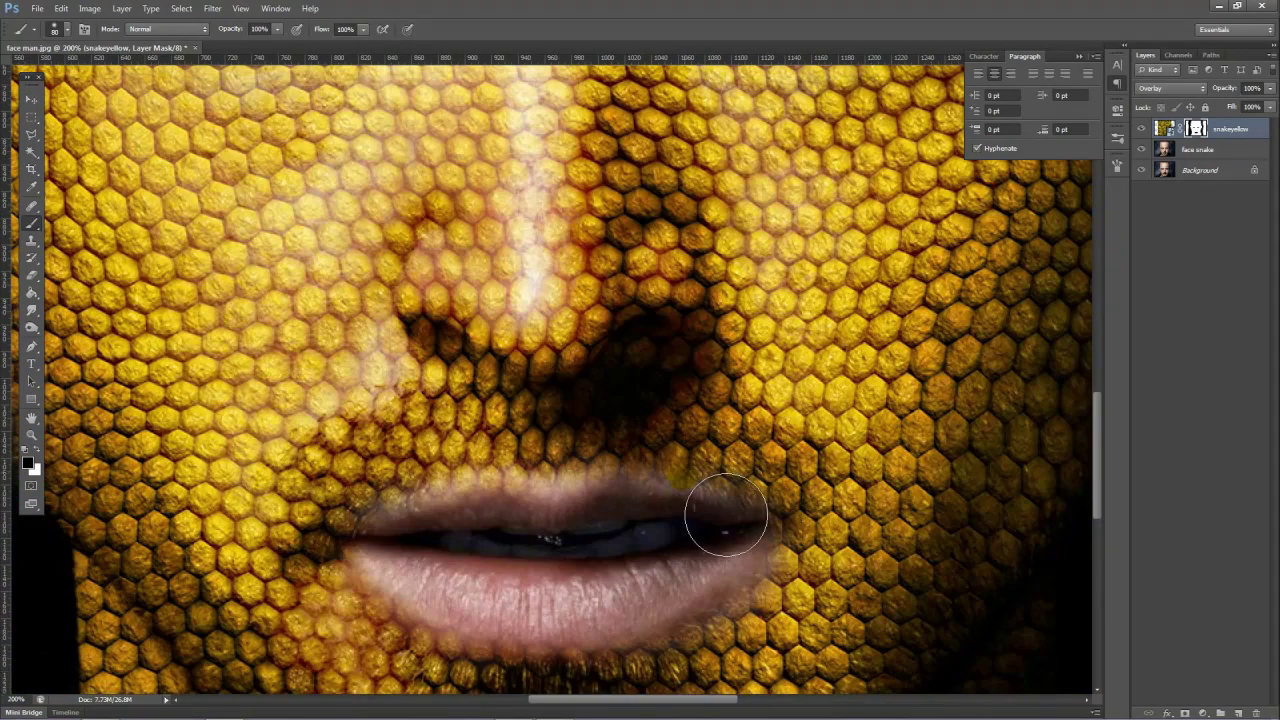
{"action": "key", "text": "bracketleft"}
{"action": "key", "text": "bracketleft"}
{"action": "key", "text": "bracketleft"}
{"action": "left_click", "coordinate": [39, 455]}
{"action": "mouse_move", "coordinate": [755, 443]}
{"action": "left_mouse_down"}
{"action": "mouse_move", "coordinate": [438, 442]}
{"action": "mouse_move", "coordinate": [383, 463]}
{"action": "mouse_move", "coordinate": [343, 562]}
{"action": "left_mouse_up"}
{"action": "mouse_move", "coordinate": [415, 598]}
{"action": "left_mouse_down"}
{"action": "mouse_move", "coordinate": [525, 648]}
{"action": "mouse_move", "coordinate": [648, 632]}
{"action": "mouse_move", "coordinate": [783, 576]}
{"action": "mouse_move", "coordinate": [815, 545]}
{"action": "left_mouse_up"}
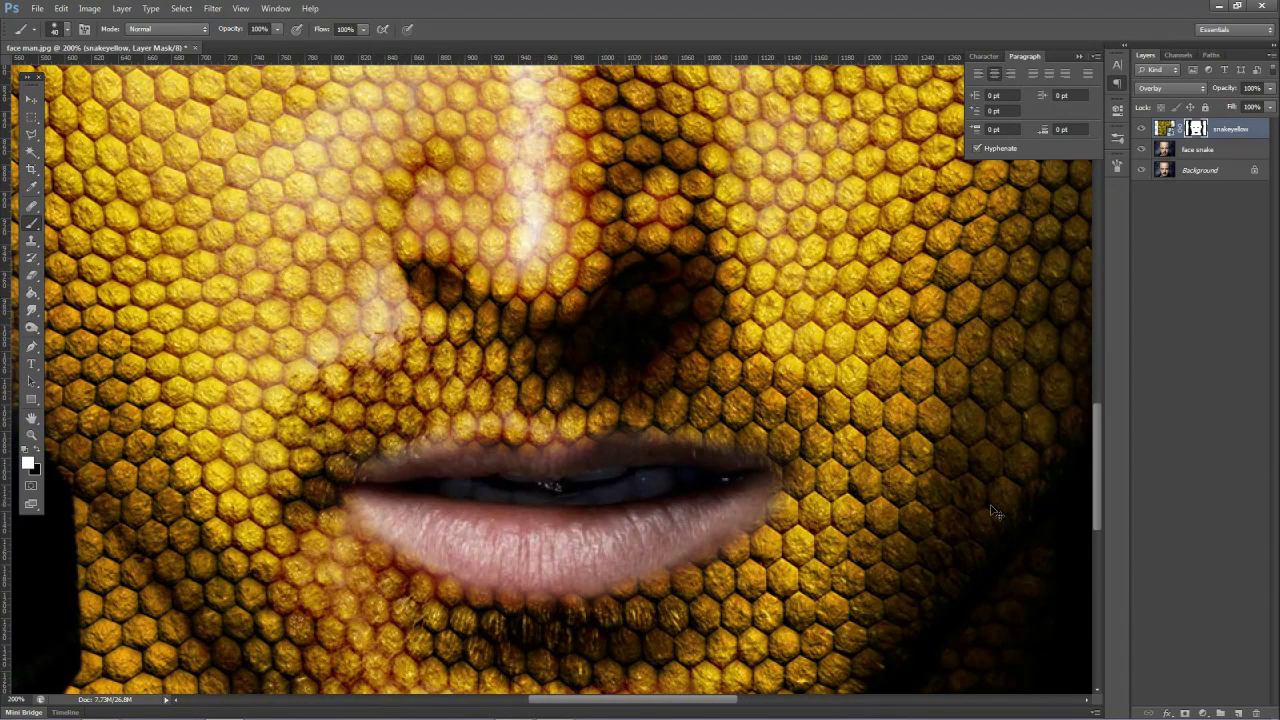
{"action": "key", "text": "ctrl+minus"}
{"action": "key", "text": "ctrl+minus"}
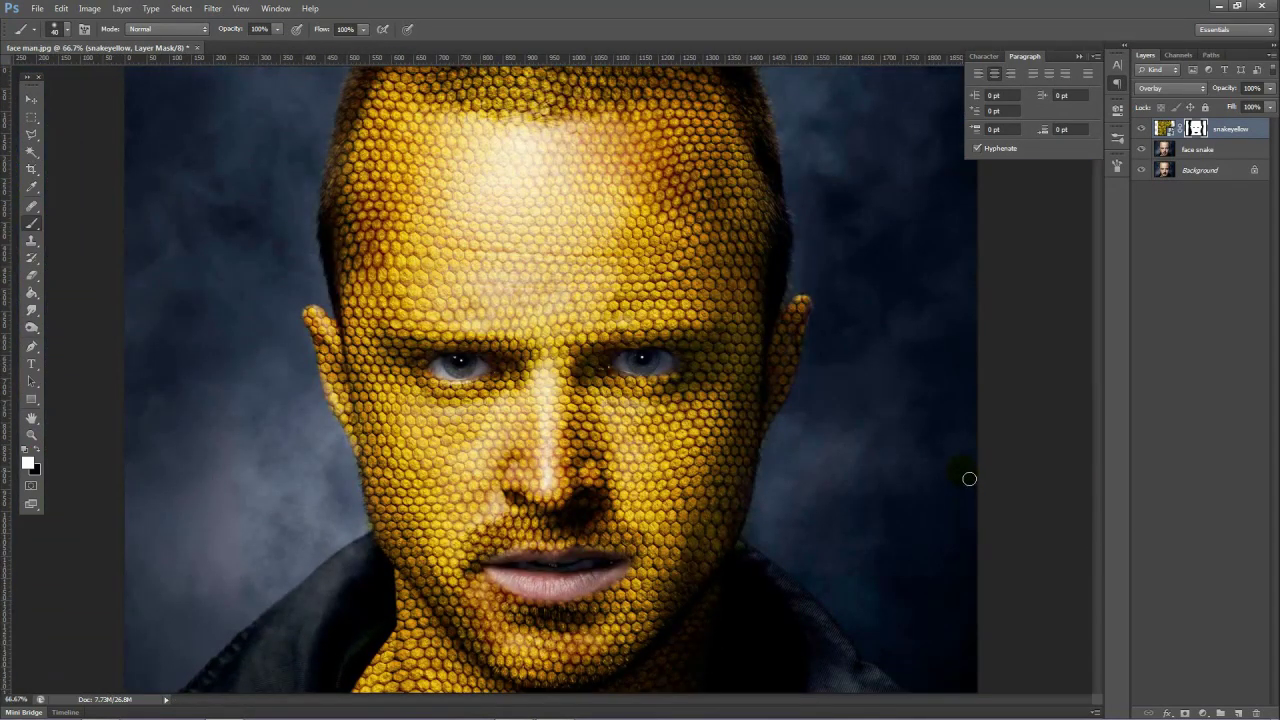
{"action": "scroll", "coordinate": [958, 440], "scroll_direction": "down", "scroll_amount": 1}
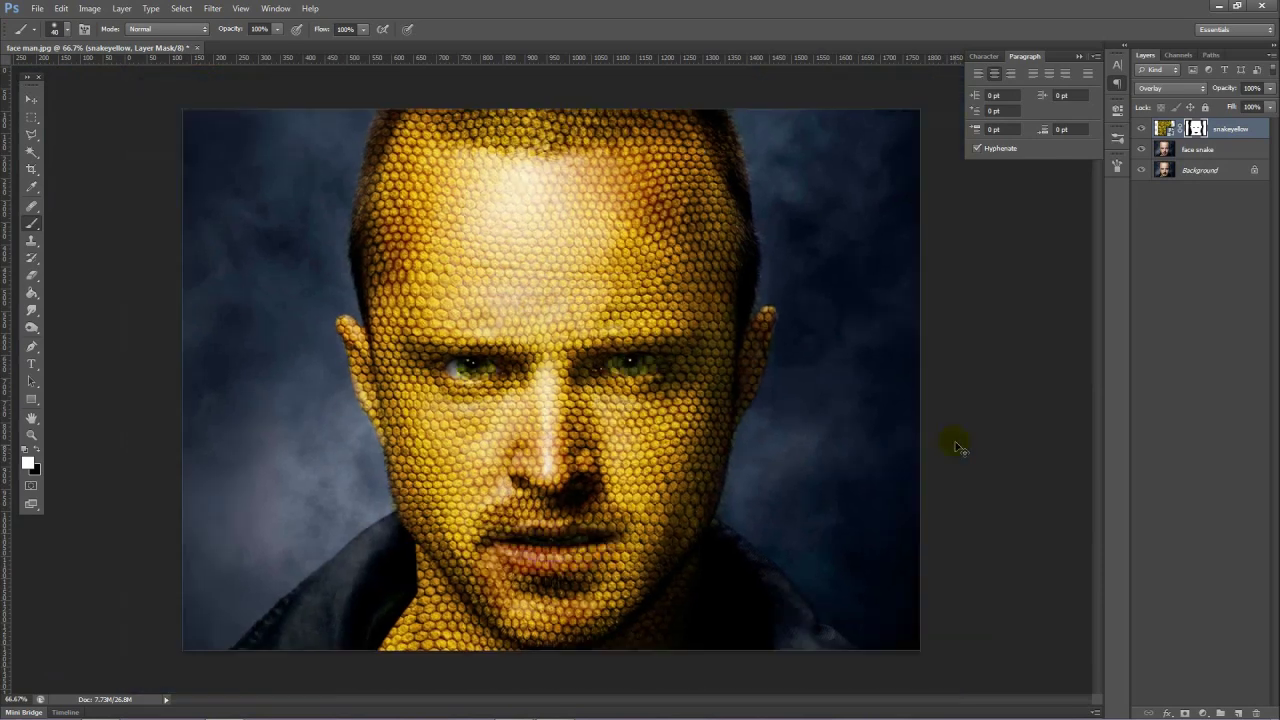
{"action": "scroll", "coordinate": [1096, 288], "scroll_direction": "up", "scroll_amount": 3}
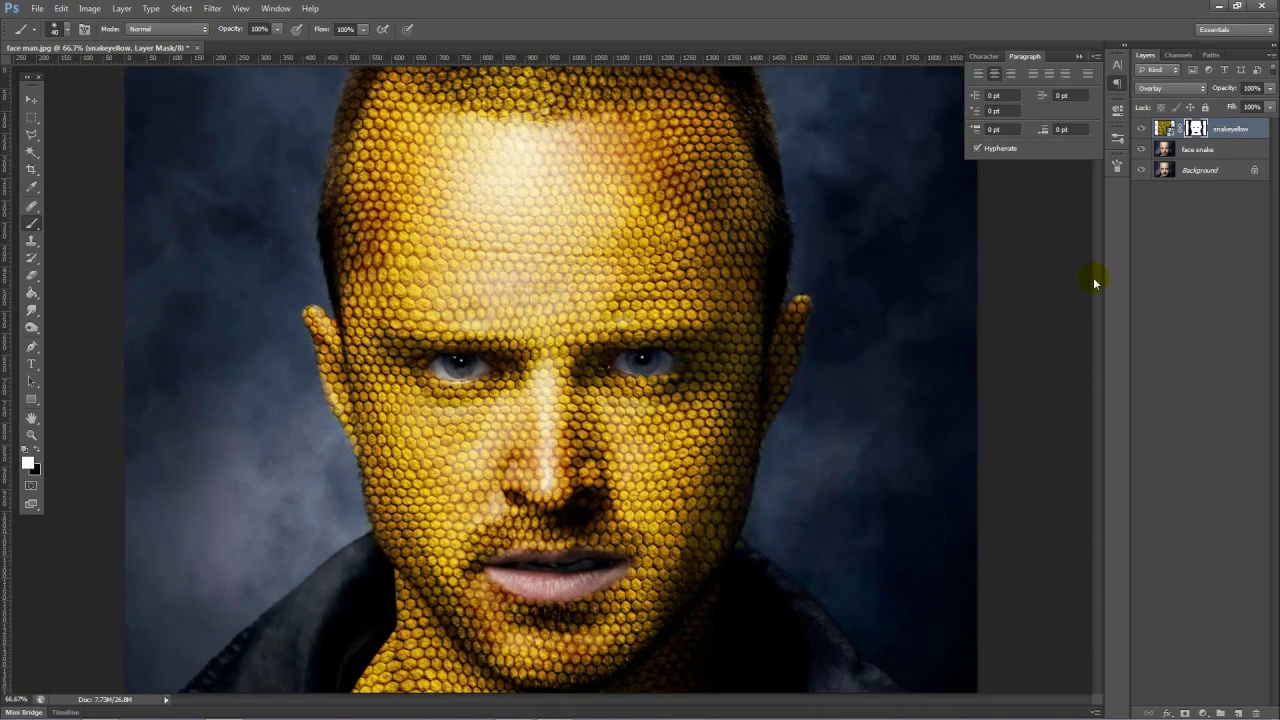
{"action": "key", "text": "ctrl+plus"}
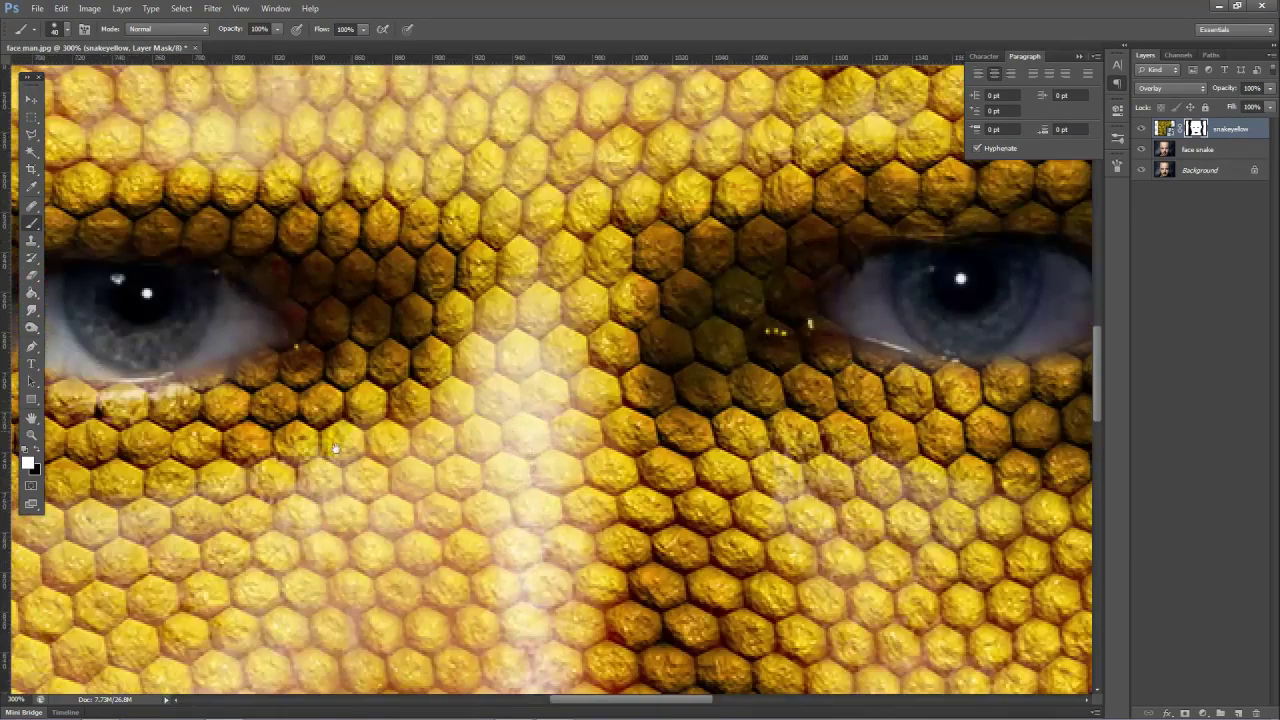
{"action": "left_click_drag", "start_coordinate": [323, 457], "coordinate": [591, 450]}
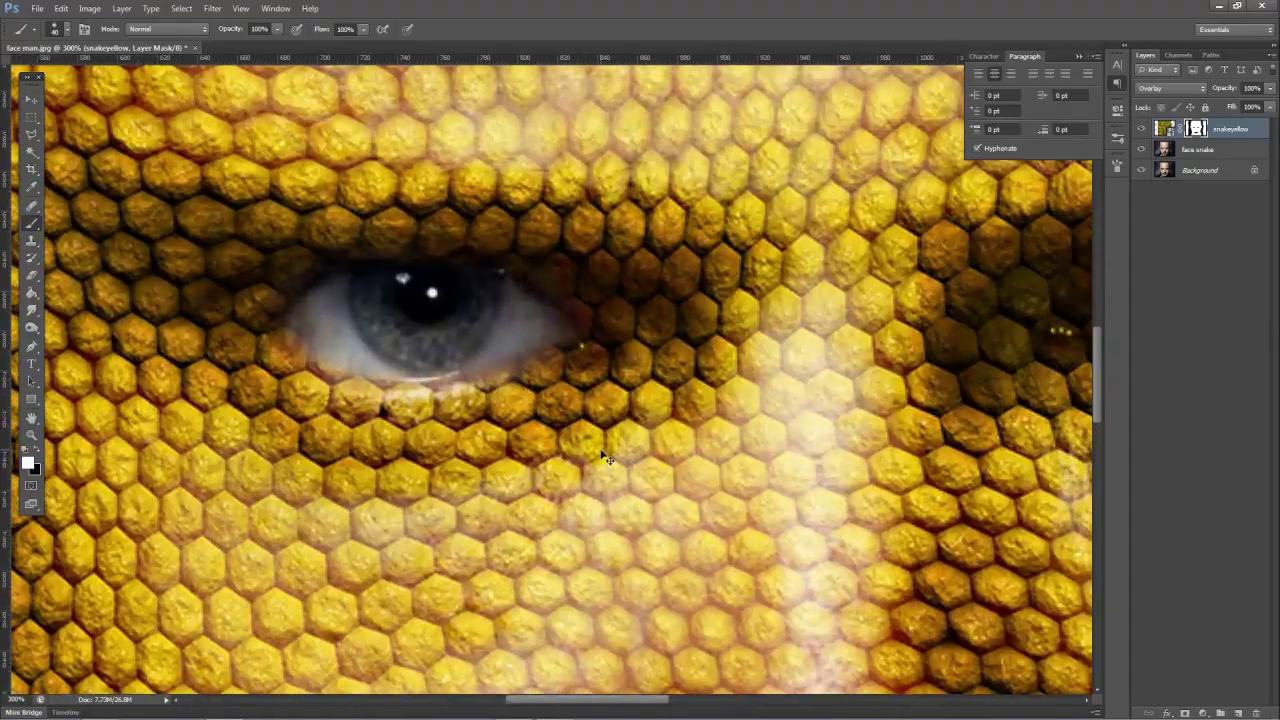
{"action": "scroll", "coordinate": [603, 457], "scroll_direction": "down", "scroll_amount": 1}
{"action": "scroll", "coordinate": [603, 457], "scroll_direction": "down", "scroll_amount": 1}
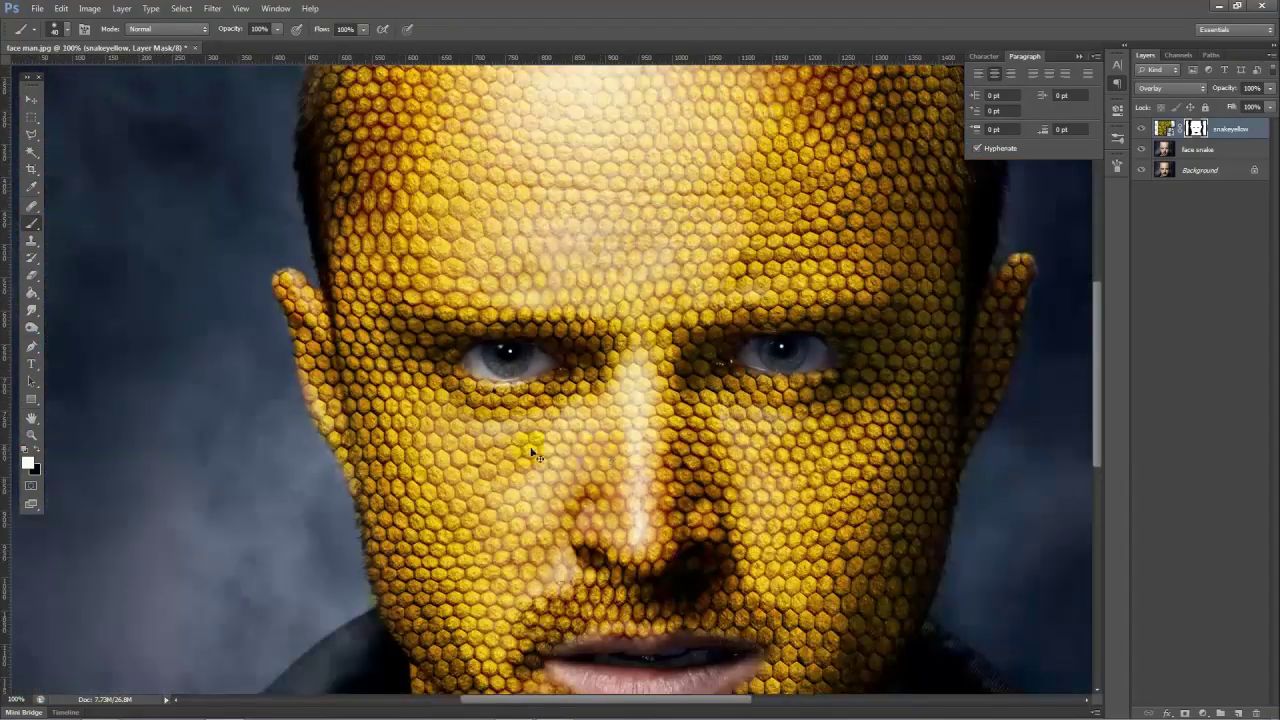
On the face snake layer, draw a downward-pointing triangular polygonal lasso selection from the left-hand eye's pupil to the iris's lower edge.
{"action": "scroll", "coordinate": [558, 383], "scroll_direction": "up", "scroll_amount": 2}
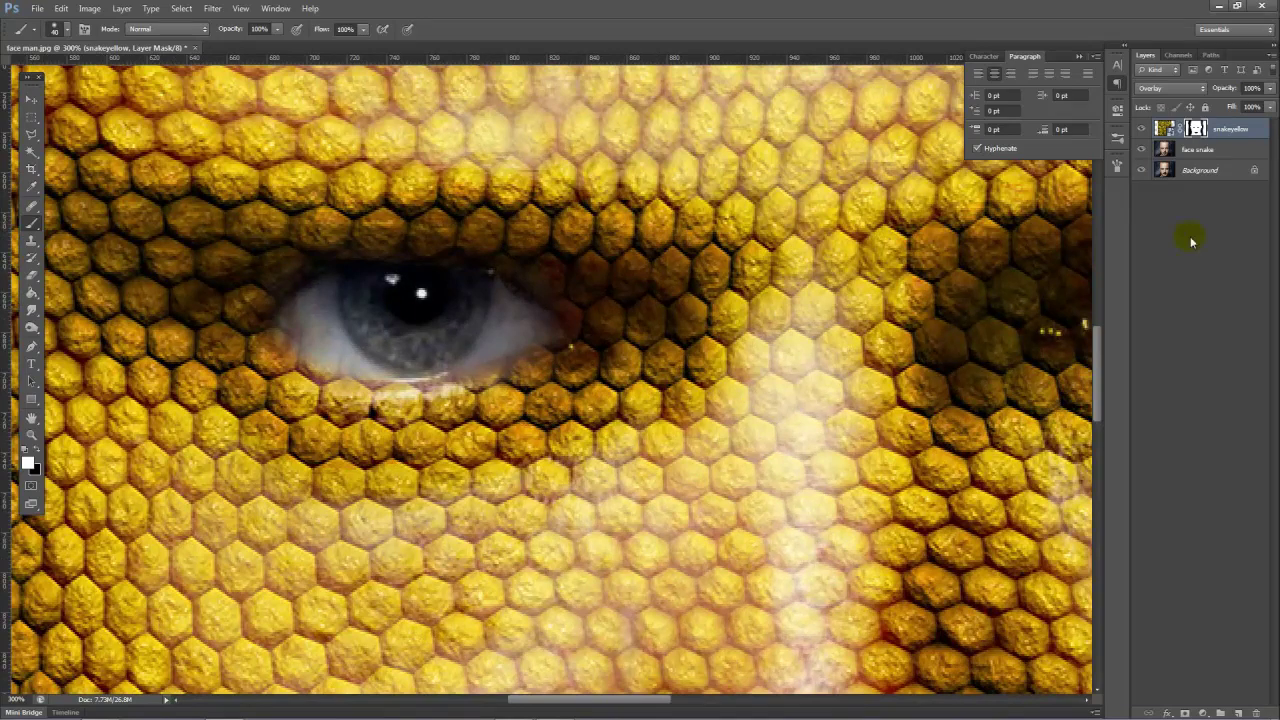
{"action": "left_click", "coordinate": [1208, 151]}
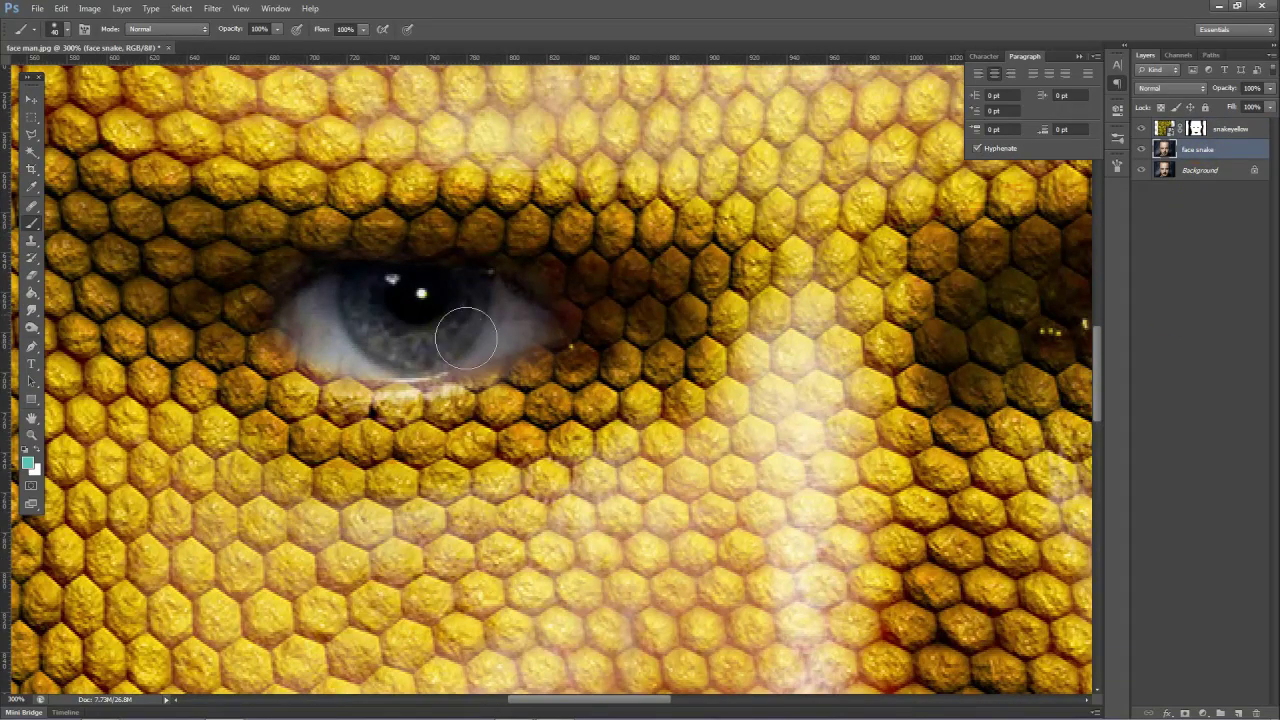
{"action": "left_click", "coordinate": [431, 345]}
{"action": "key", "text": "ctrl+plus"}
{"action": "left_click_drag", "start_coordinate": [508, 419], "coordinate": [643, 471]}
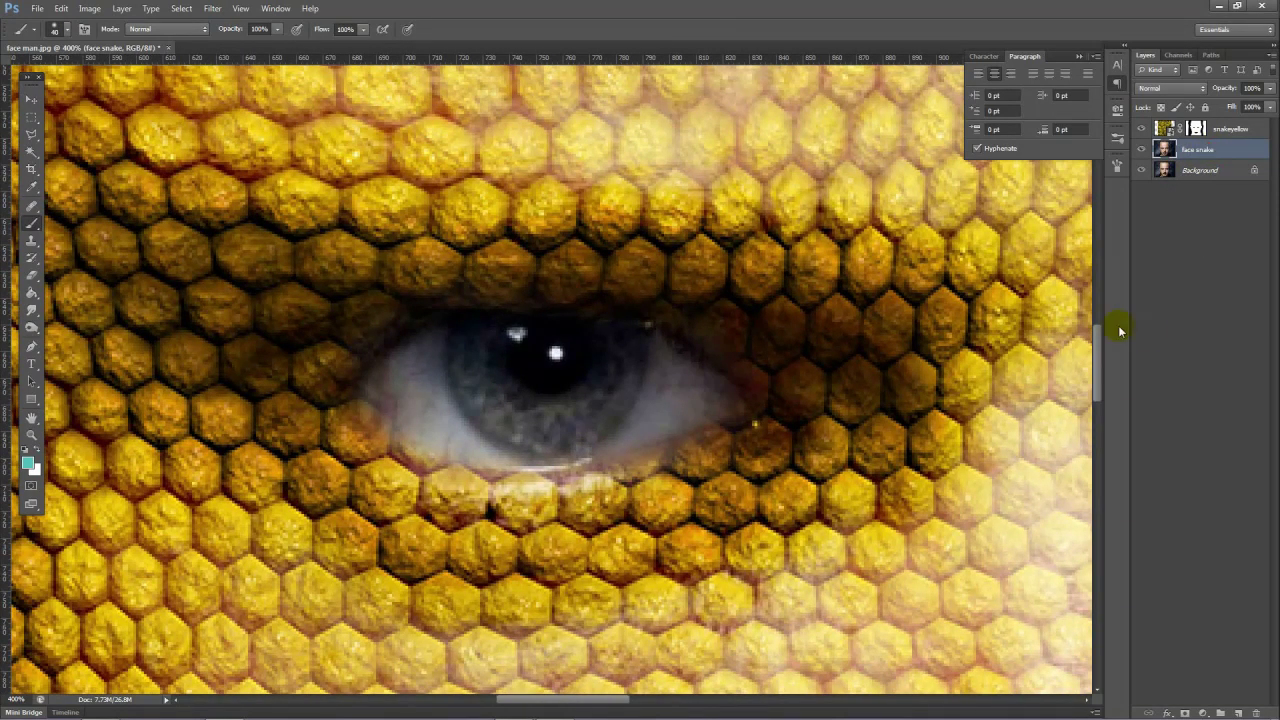
{"action": "key", "text": "ctrl+plus"}
{"action": "left_click", "coordinate": [31, 134]}
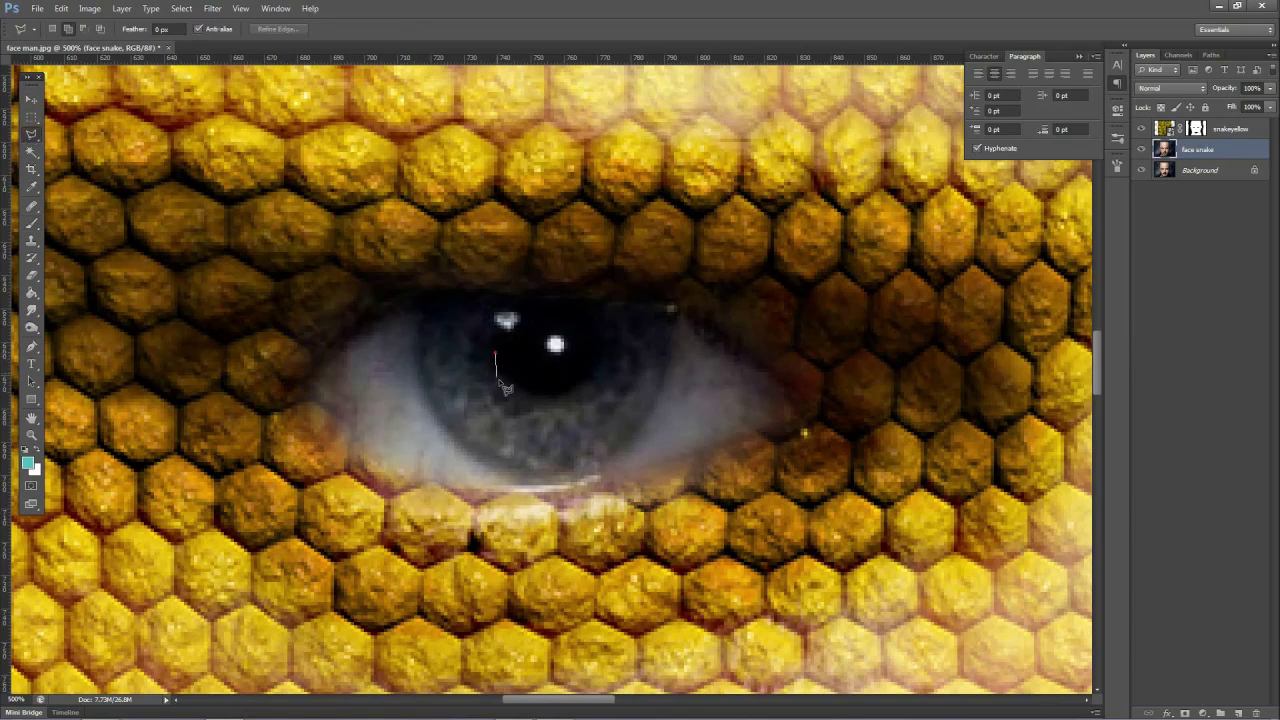
{"action": "left_click", "coordinate": [521, 438]}
{"action": "left_click", "coordinate": [551, 487]}
{"action": "double_click", "coordinate": [530, 364]}
{"action": "right_click", "coordinate": [33, 133]}
{"action": "left_click", "coordinate": [70, 145]}
{"action": "left_click", "coordinate": [68, 28]}
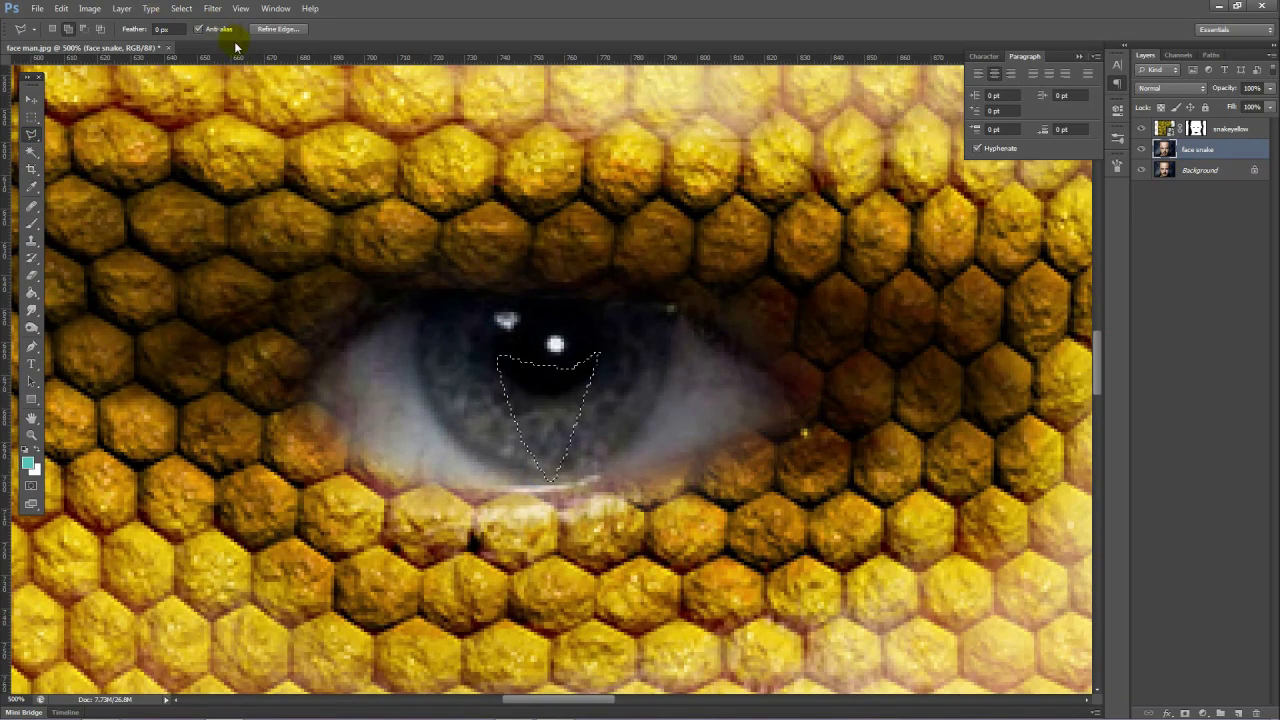
Set the foreground colour to near-black #000002 by sampling it from the left-hand eye's pupil.
{"action": "left_click", "coordinate": [29, 461]}
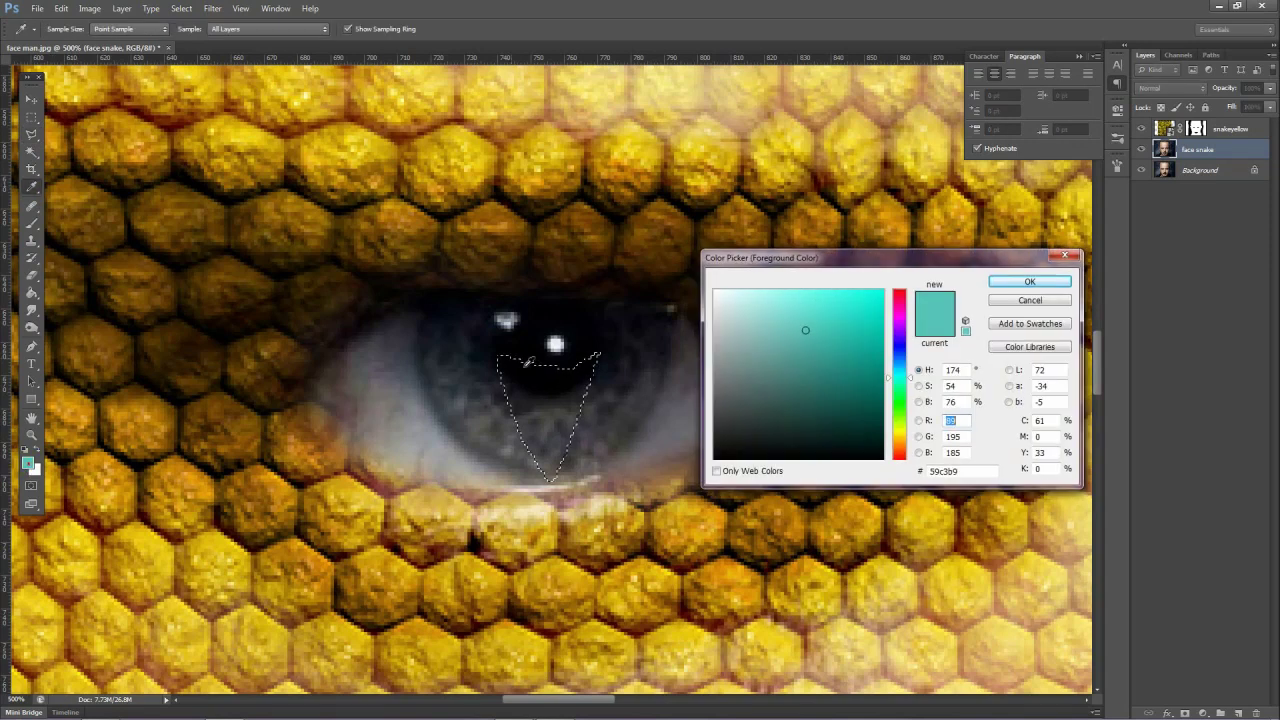
{"action": "left_click", "coordinate": [540, 355]}
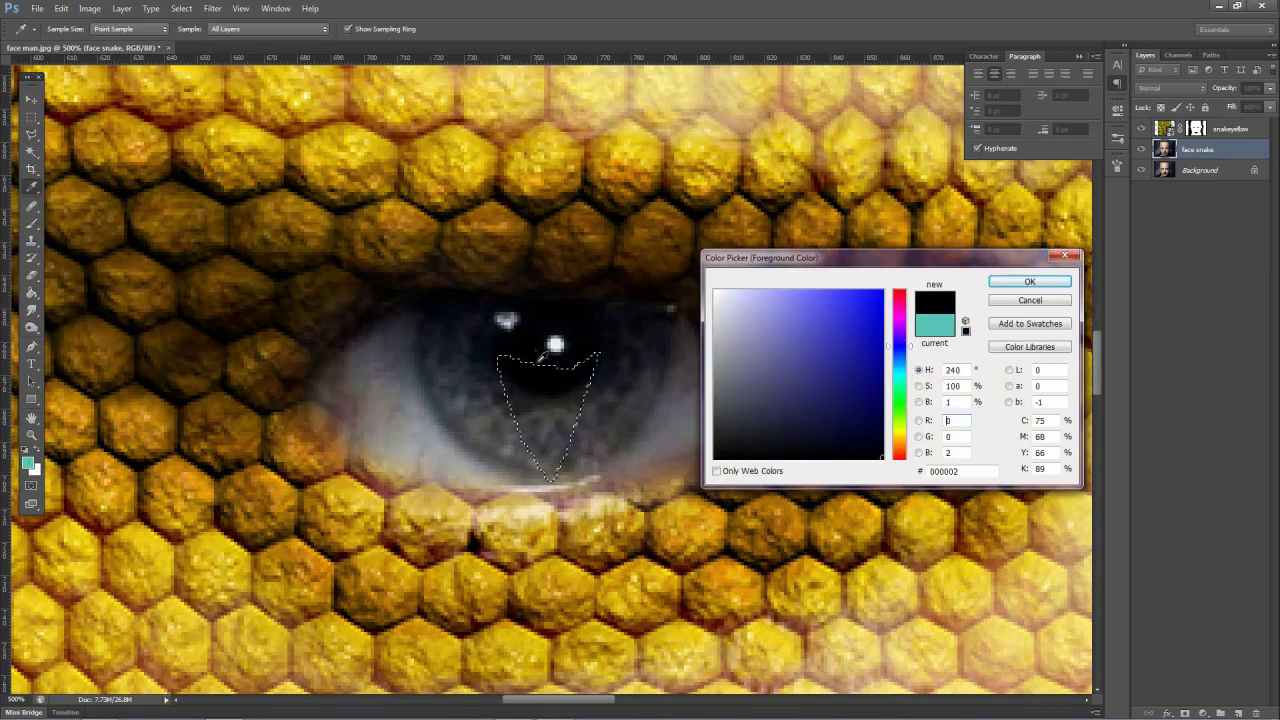
{"action": "left_click", "coordinate": [1016, 288]}
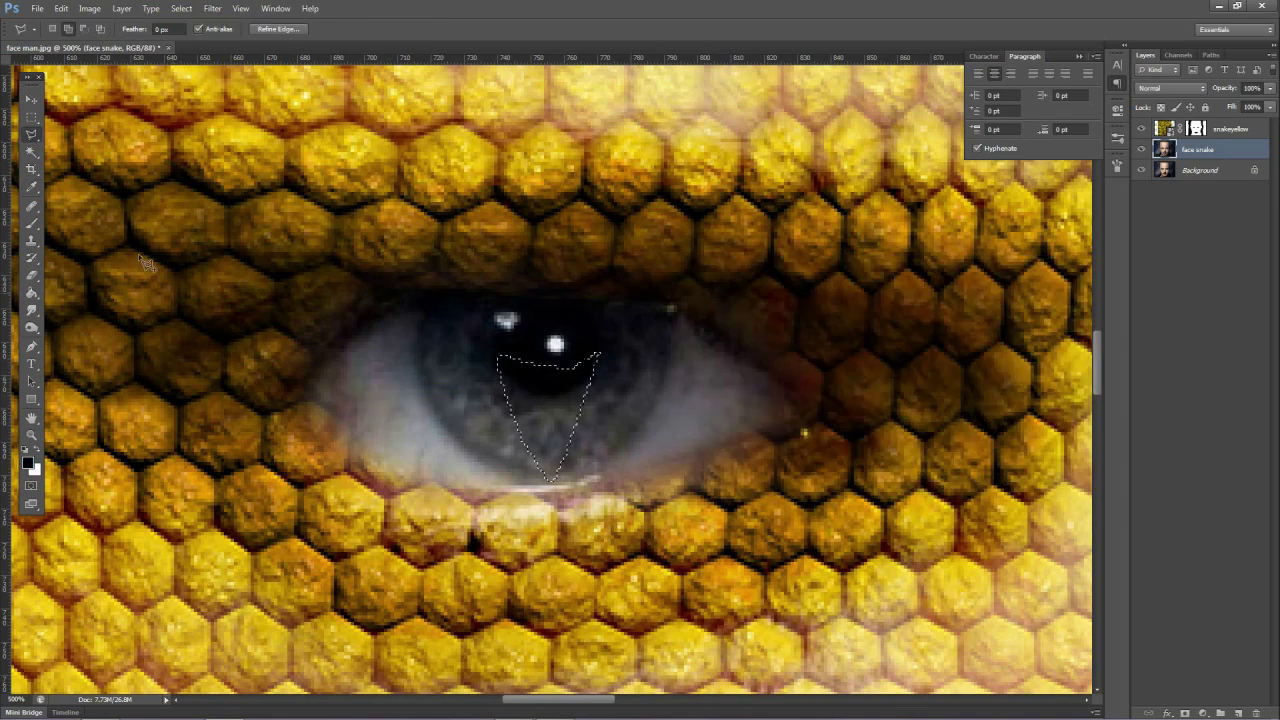
{"action": "left_click", "coordinate": [33, 228]}
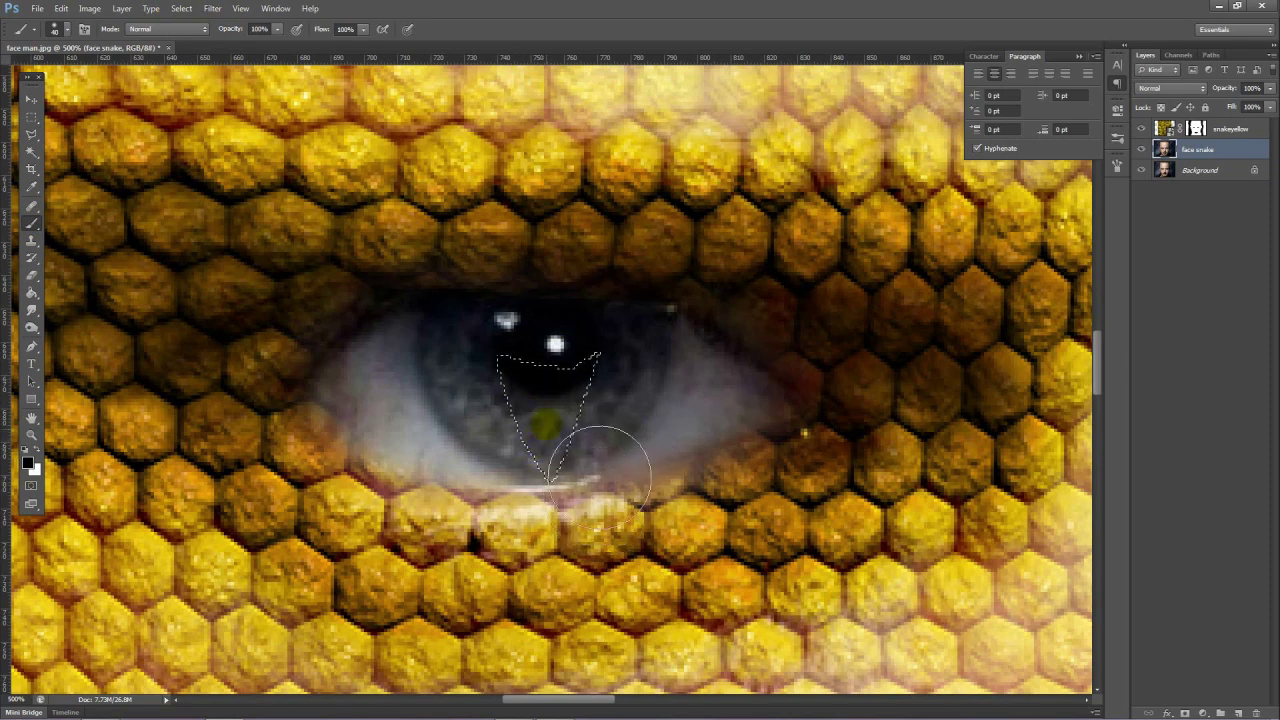
{"action": "mouse_move", "coordinate": [580, 434]}
{"action": "left_mouse_down"}
{"action": "mouse_move", "coordinate": [594, 488]}
{"action": "mouse_move", "coordinate": [640, 457]}
{"action": "left_mouse_up"}
{"action": "left_click_drag", "start_coordinate": [526, 378], "coordinate": [522, 460]}
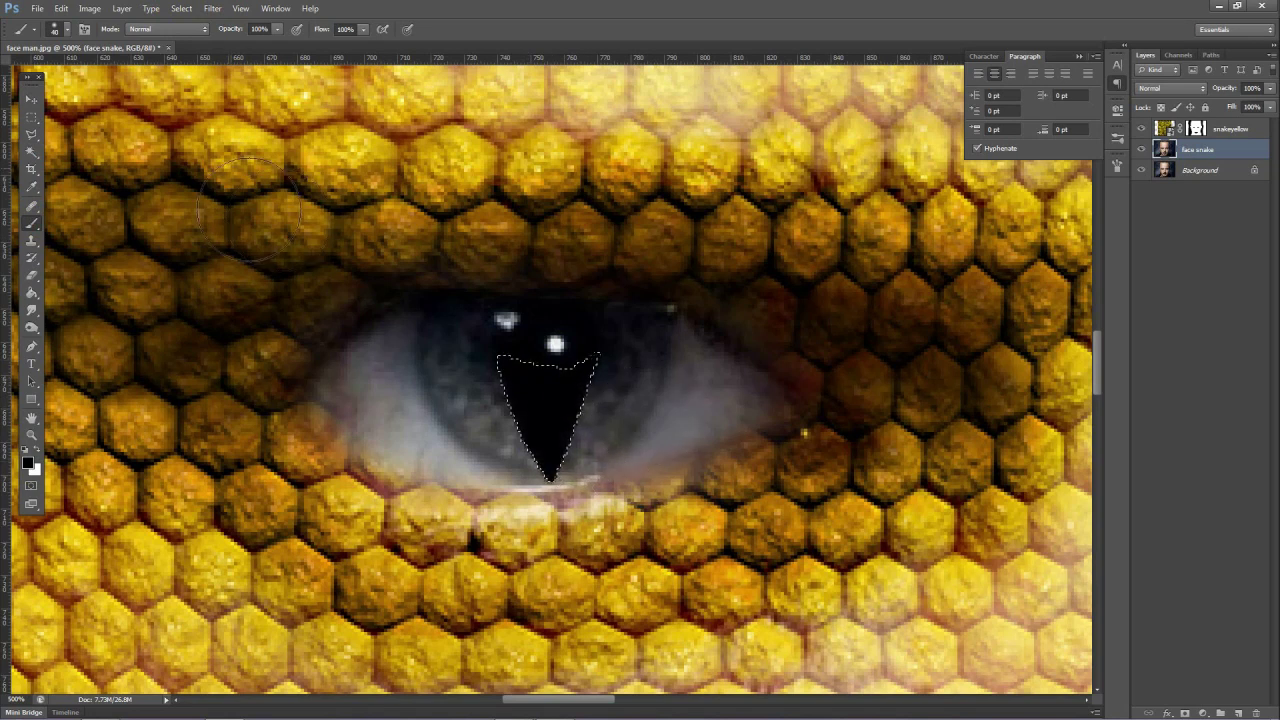
{"action": "left_click", "coordinate": [31, 117]}
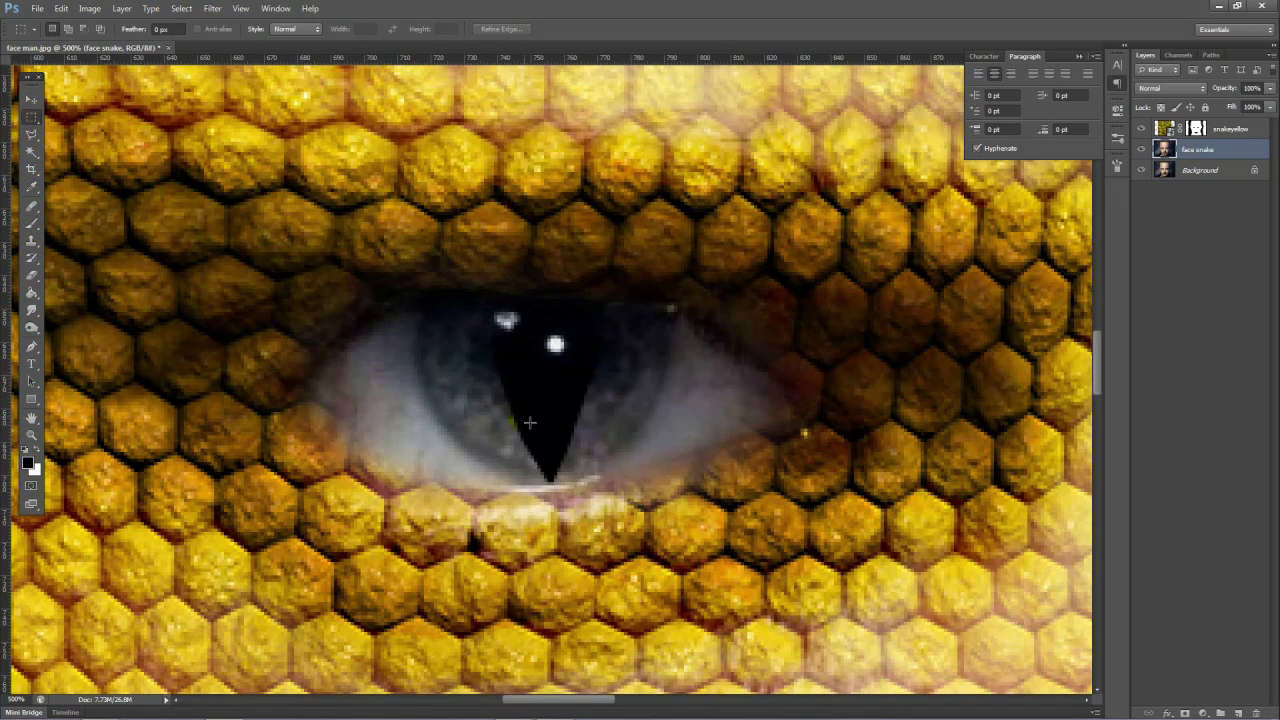
{"action": "left_click", "coordinate": [95, 12]}
{"action": "left_click", "coordinate": [74, 28]}
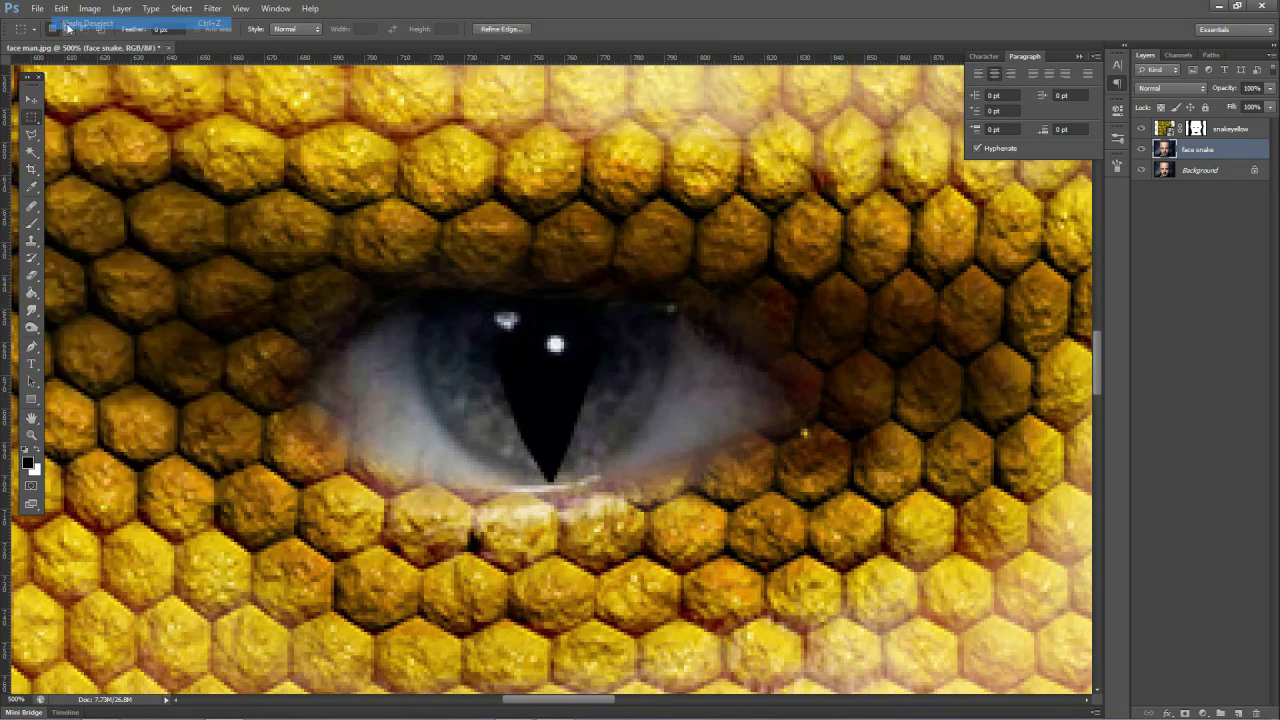
{"action": "left_click", "coordinate": [62, 12]}
{"action": "left_click", "coordinate": [76, 45]}
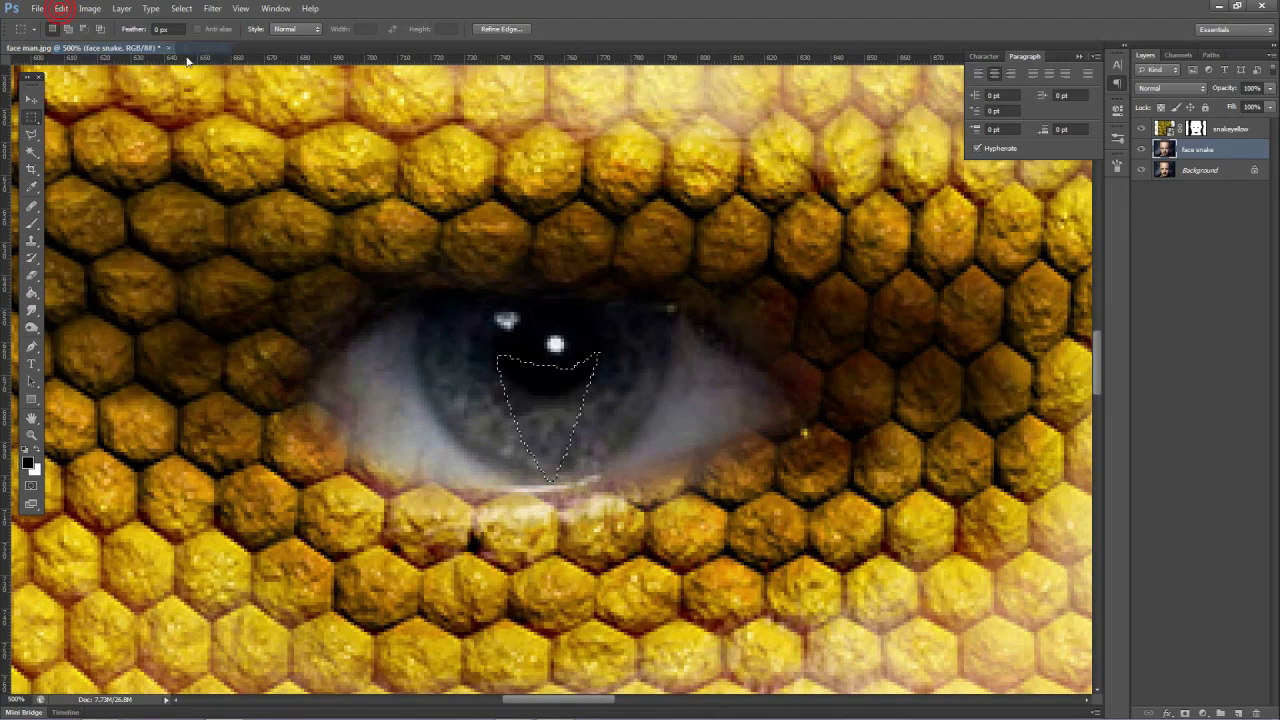
Feather the triangular selection on the left-hand eye by 2 pixels.
{"action": "left_click", "coordinate": [182, 12]}
{"action": "mouse_move", "coordinate": [284, 156]}
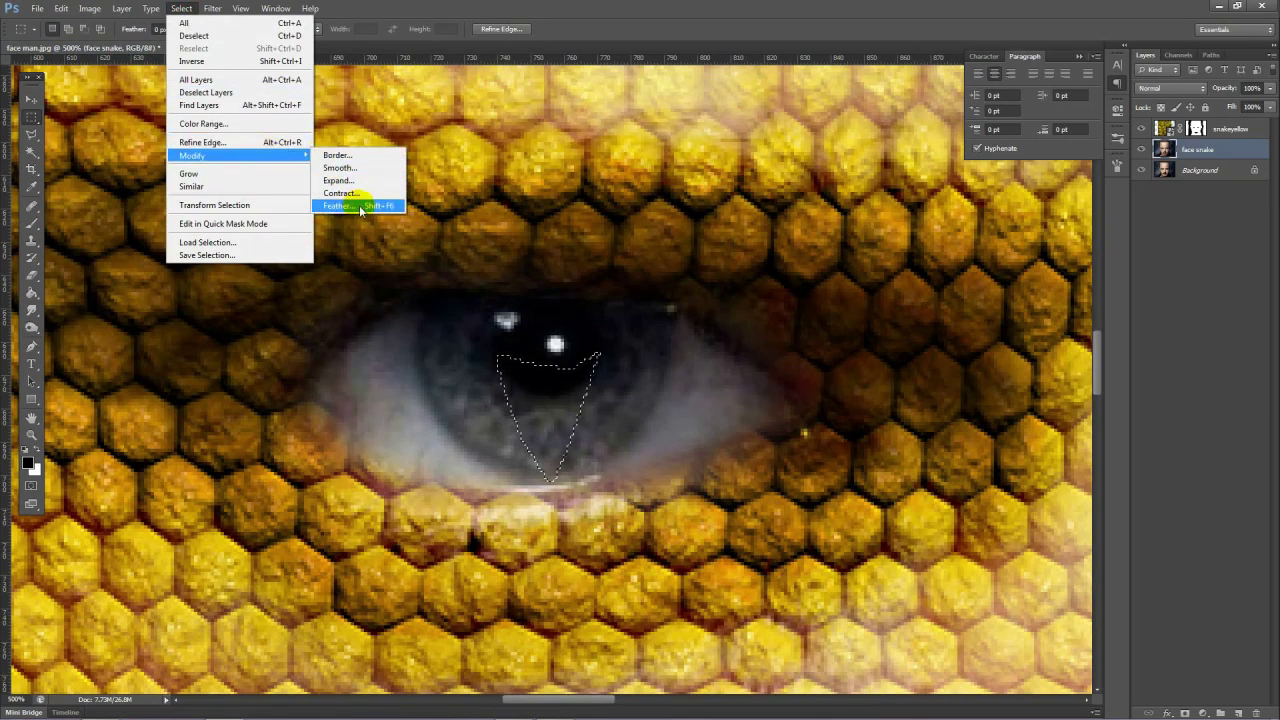
{"action": "left_click", "coordinate": [338, 205]}
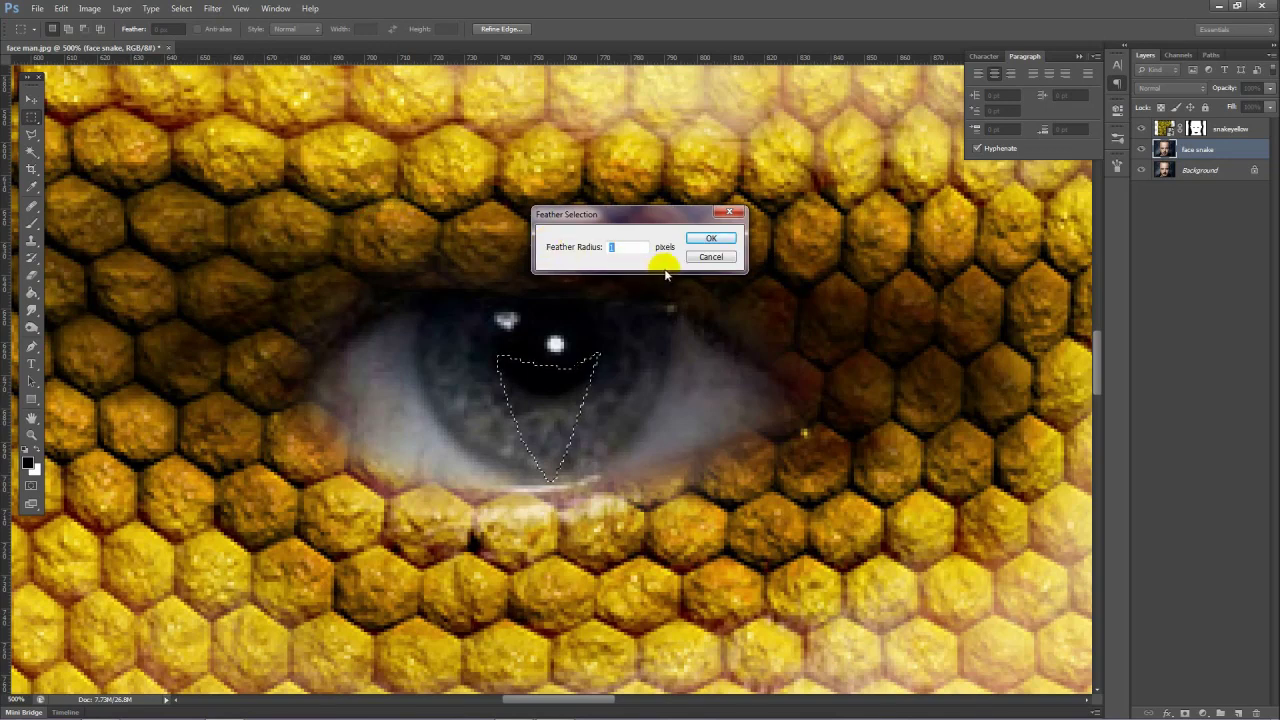
{"action": "type", "text": "2"}
{"action": "key", "text": "Return"}
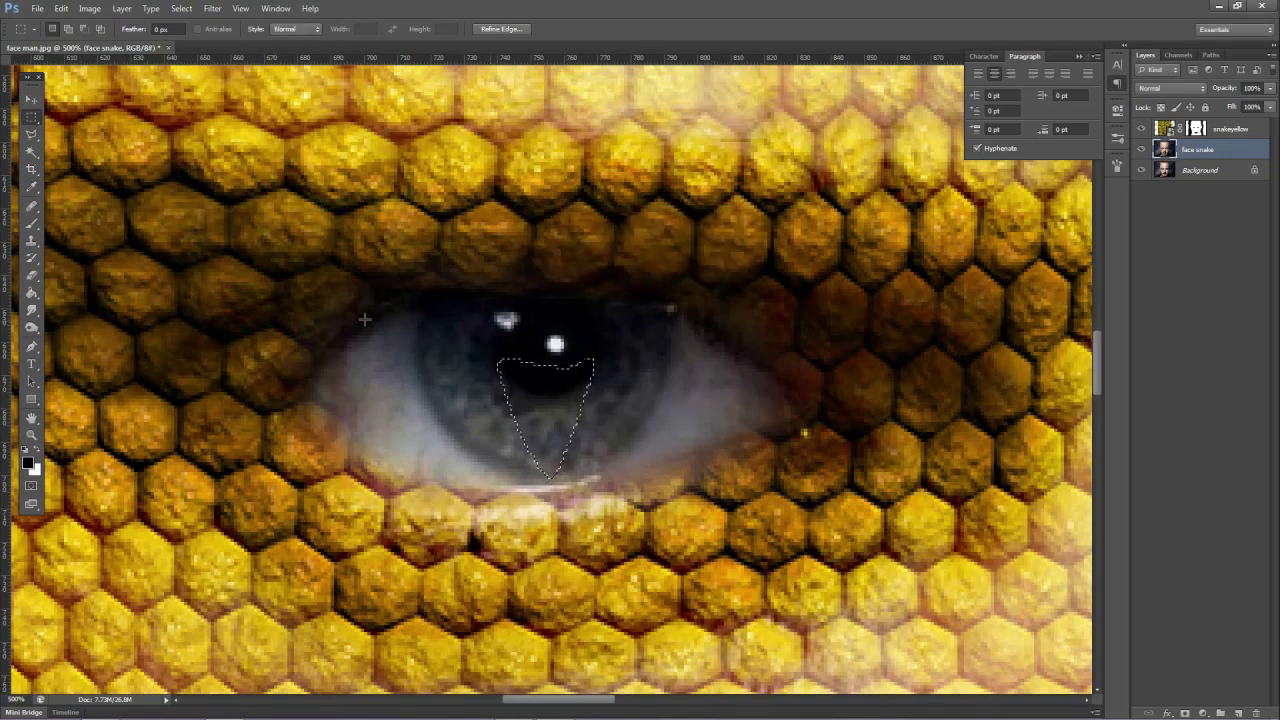
Brush black over the feathered selection to form the left-hand eye's slit pupil, and deselect.
{"action": "left_click", "coordinate": [31, 222]}
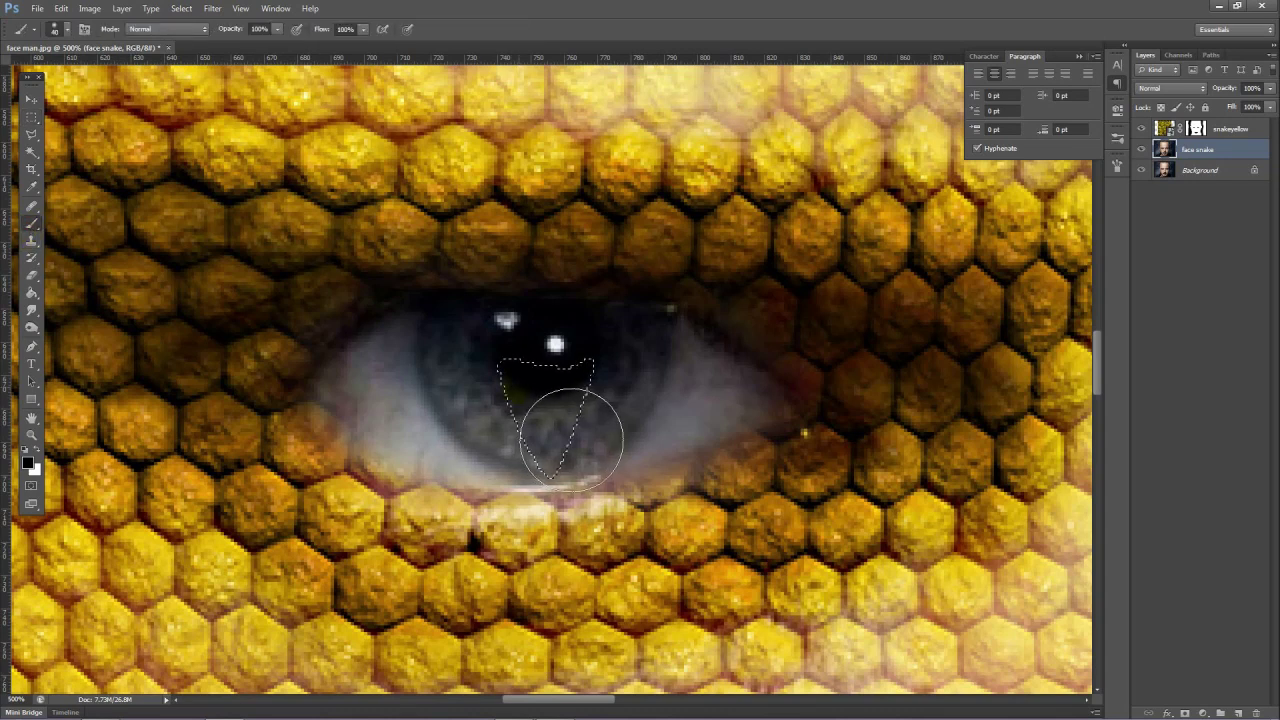
{"action": "mouse_move", "coordinate": [580, 429]}
{"action": "left_mouse_down"}
{"action": "mouse_move", "coordinate": [555, 425]}
{"action": "mouse_move", "coordinate": [550, 465]}
{"action": "left_mouse_up"}
{"action": "mouse_move", "coordinate": [516, 370]}
{"action": "left_mouse_down"}
{"action": "mouse_move", "coordinate": [552, 414]}
{"action": "mouse_move", "coordinate": [537, 466]}
{"action": "mouse_move", "coordinate": [597, 437]}
{"action": "left_mouse_up"}
{"action": "left_click", "coordinate": [31, 118]}
{"action": "key", "text": "ctrl+d"}
Draw a matching downward-pointing polygonal lasso selection from the right-hand eye's pupil to the iris's lower edge.
{"action": "key", "text": "ctrl+minus"}
{"action": "key", "text": "ctrl+minus"}
{"action": "key", "text": "ctrl+minus"}
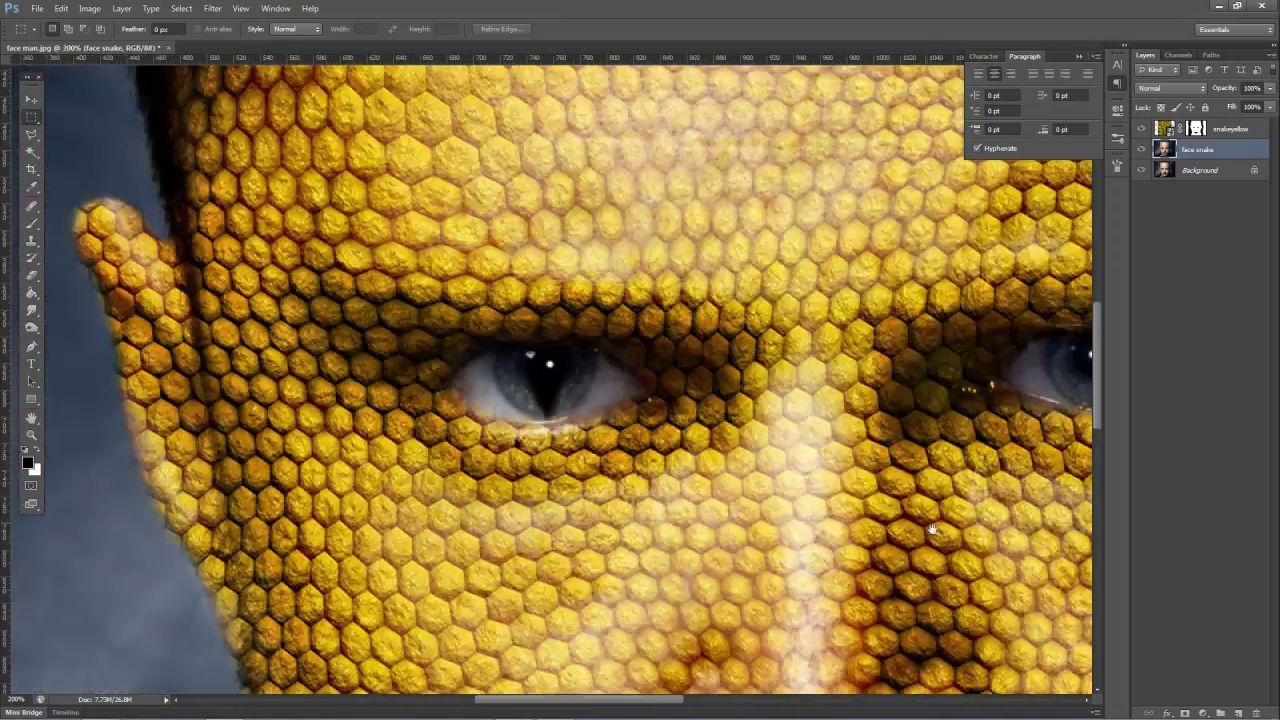
{"action": "left_click_drag", "start_coordinate": [932, 529], "coordinate": [396, 489]}
{"action": "key", "text": "ctrl+plus"}
{"action": "key", "text": "ctrl+plus"}
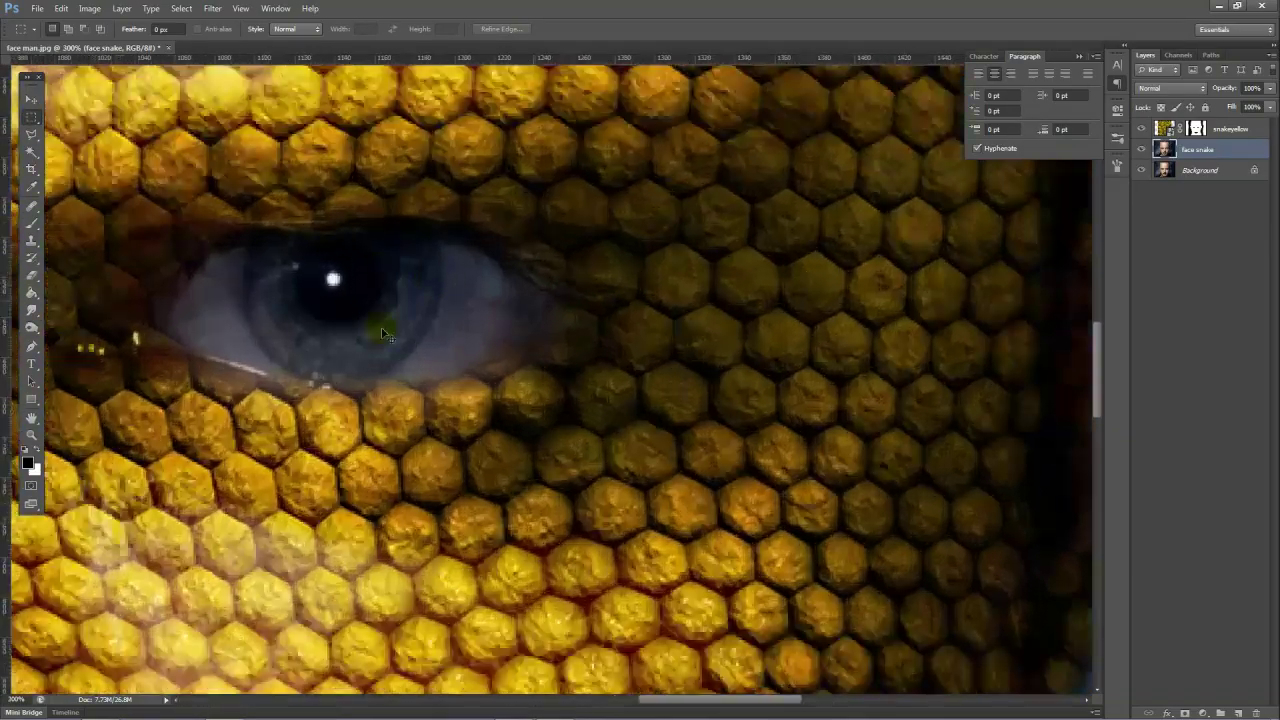
{"action": "left_click_drag", "start_coordinate": [331, 371], "coordinate": [514, 403]}
{"action": "key", "text": "ctrl+plus"}
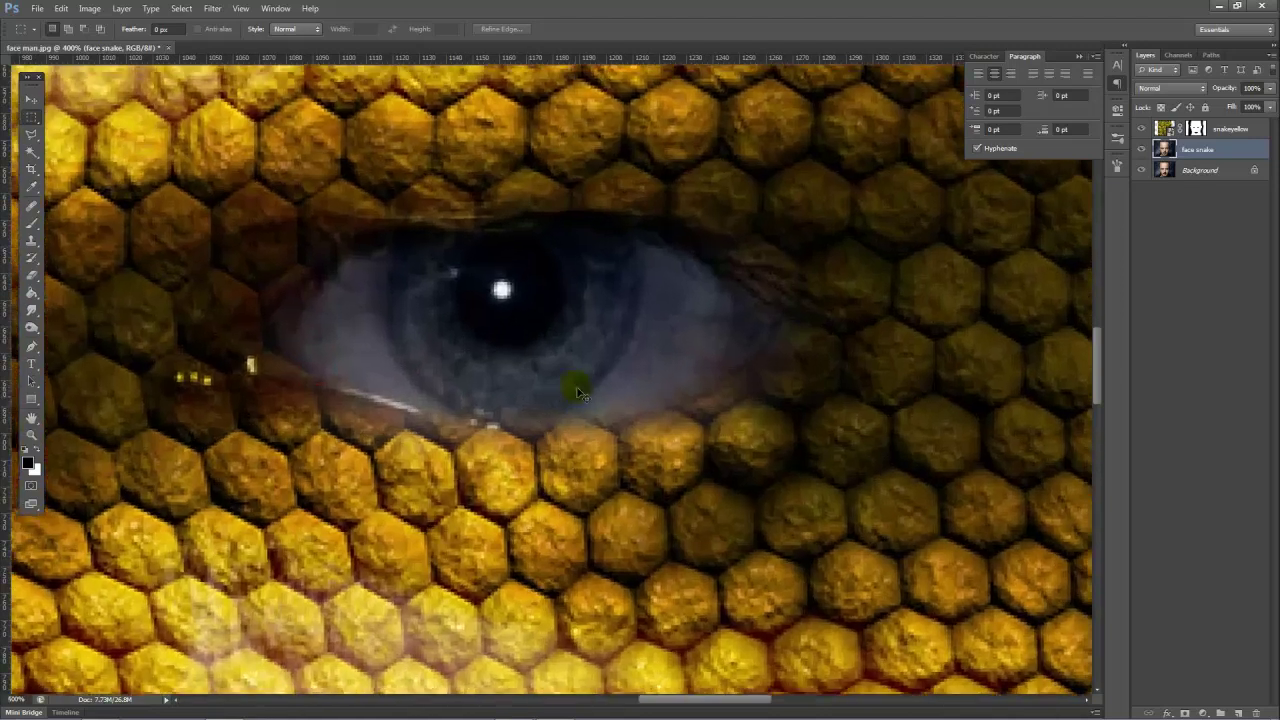
{"action": "left_click", "coordinate": [34, 136]}
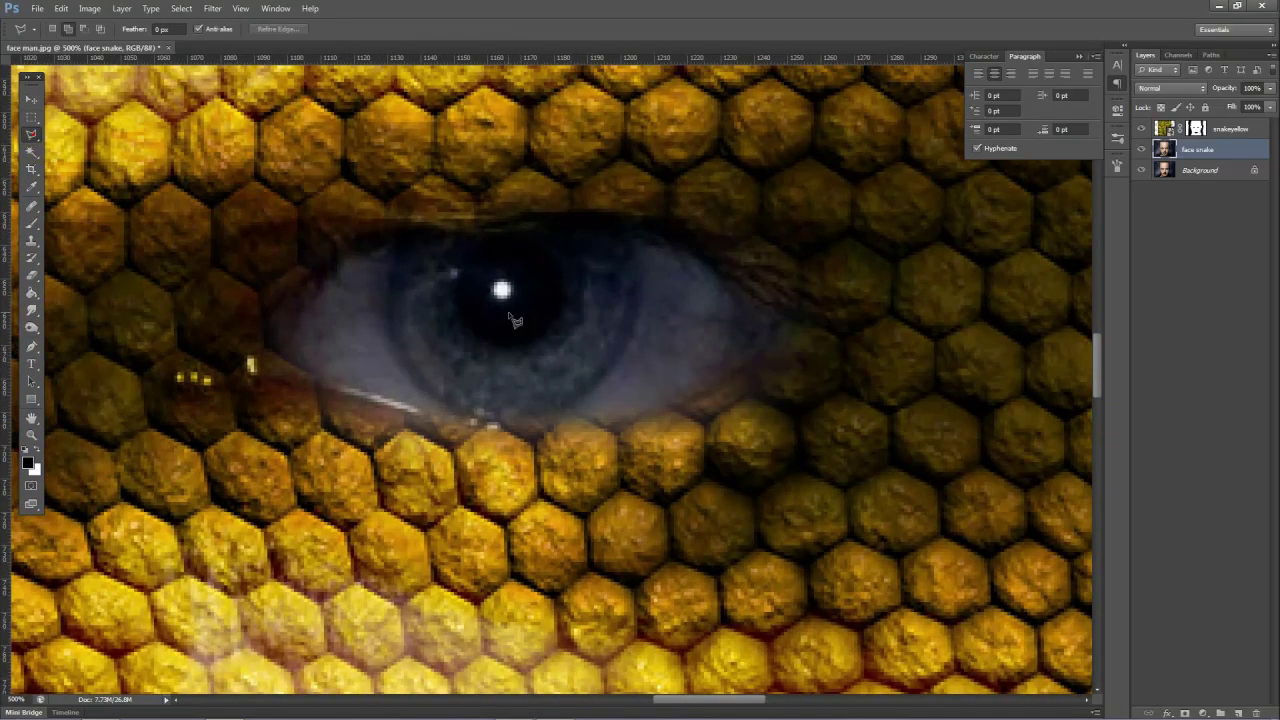
{"action": "left_click", "coordinate": [485, 380]}
{"action": "left_click", "coordinate": [504, 418]}
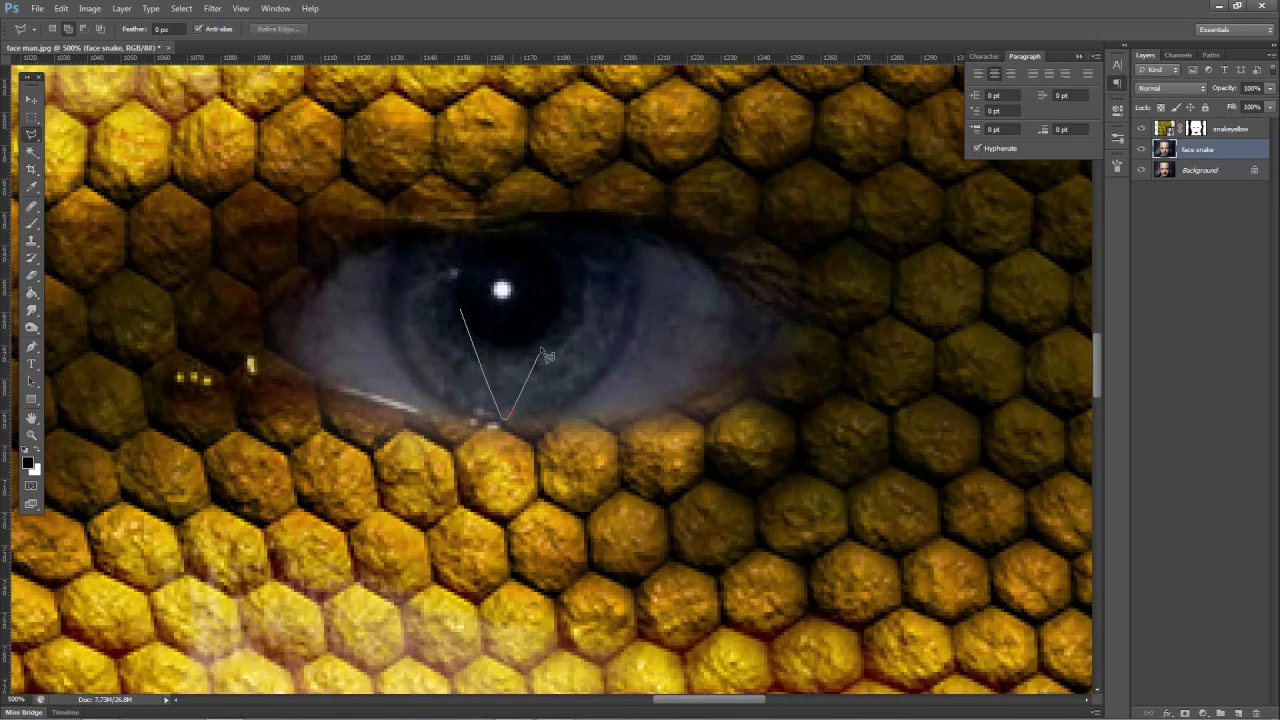
{"action": "double_click", "coordinate": [482, 324]}
Feather the triangular selection on the right-hand eye.
{"action": "left_click", "coordinate": [180, 9]}
{"action": "mouse_move", "coordinate": [271, 156]}
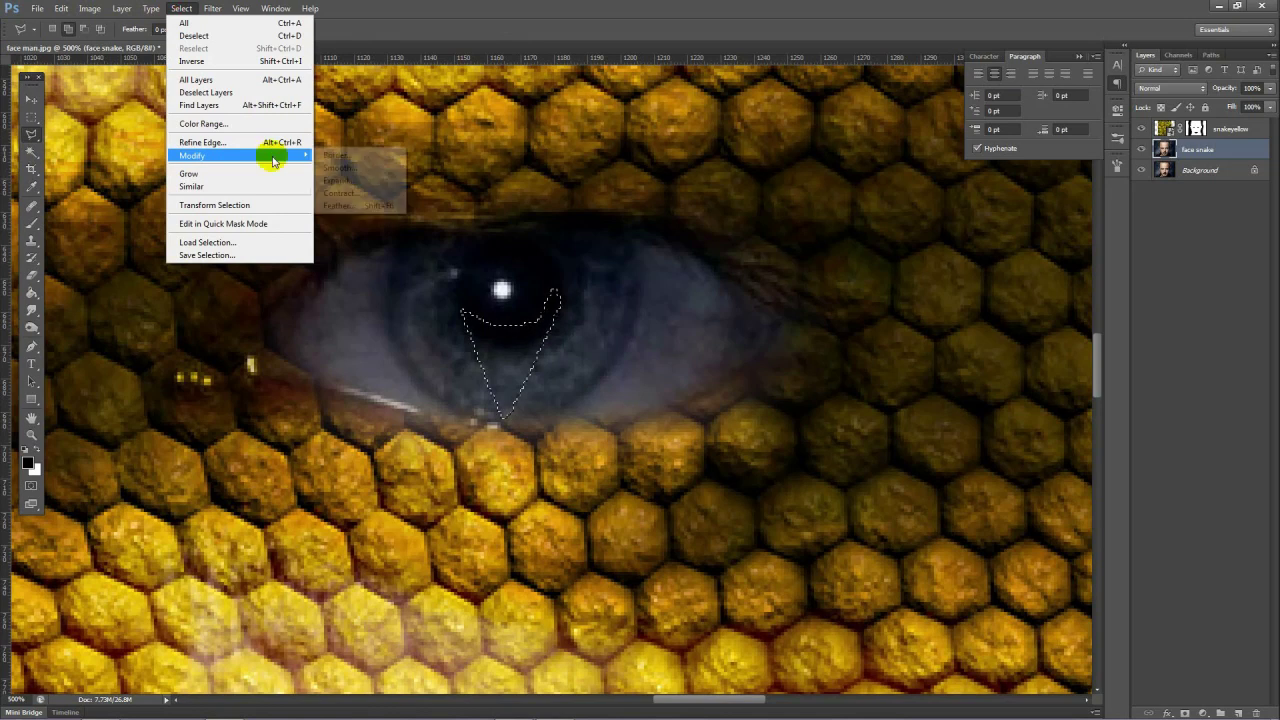
{"action": "left_click", "coordinate": [352, 206]}
{"action": "left_click", "coordinate": [710, 238]}
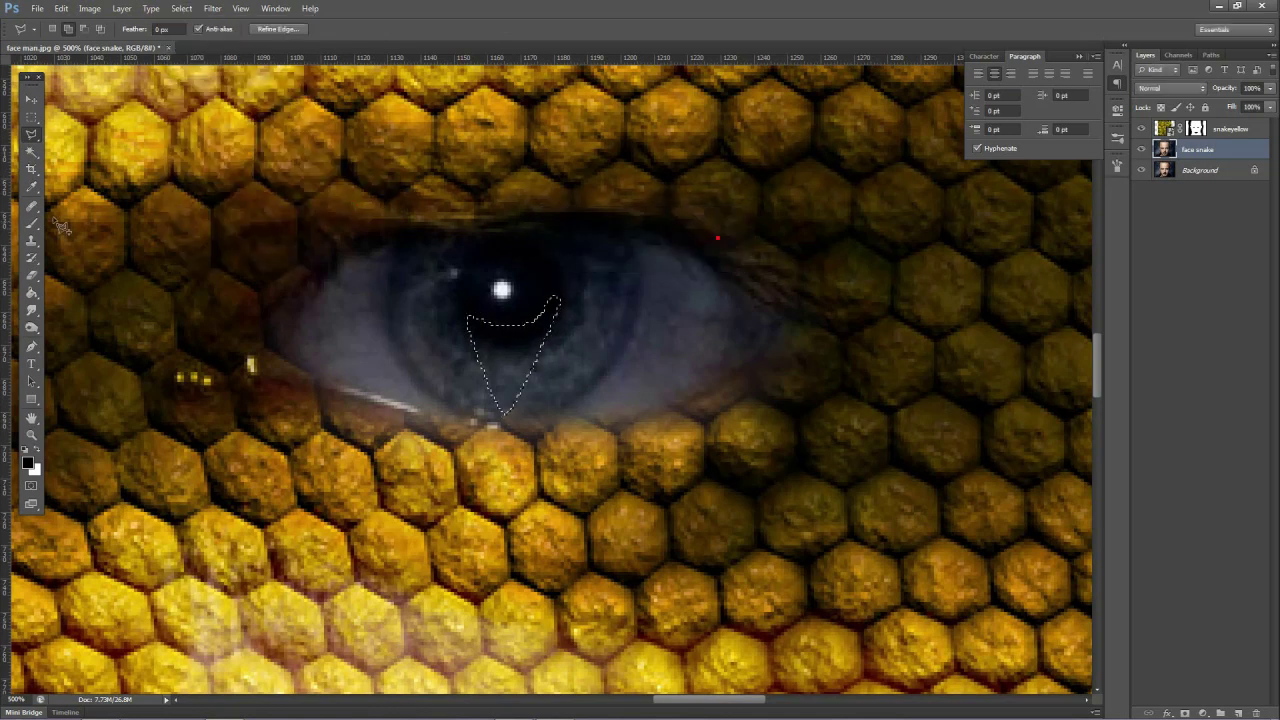
Brush near-black #010101, sampled from the pupil, over the feathered selection to form the right-hand eye's slit pupil, and deselect.
{"action": "left_click", "coordinate": [28, 460]}
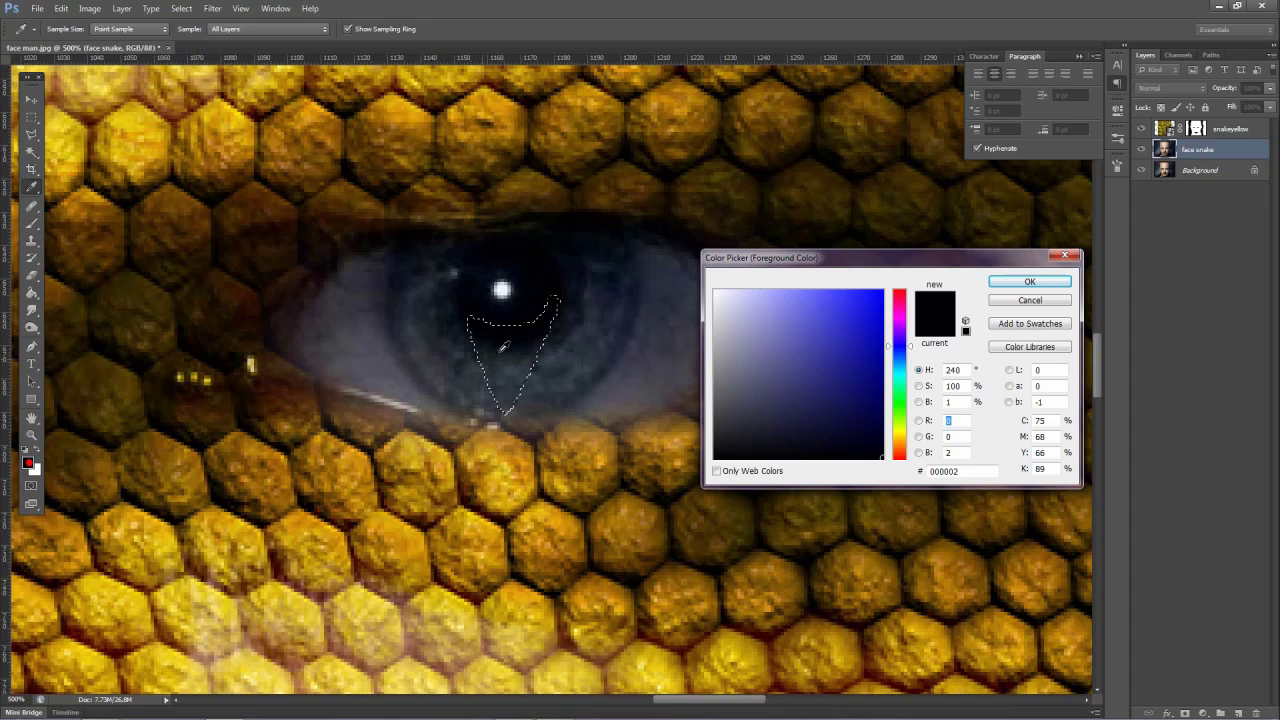
{"action": "left_click", "coordinate": [520, 334]}
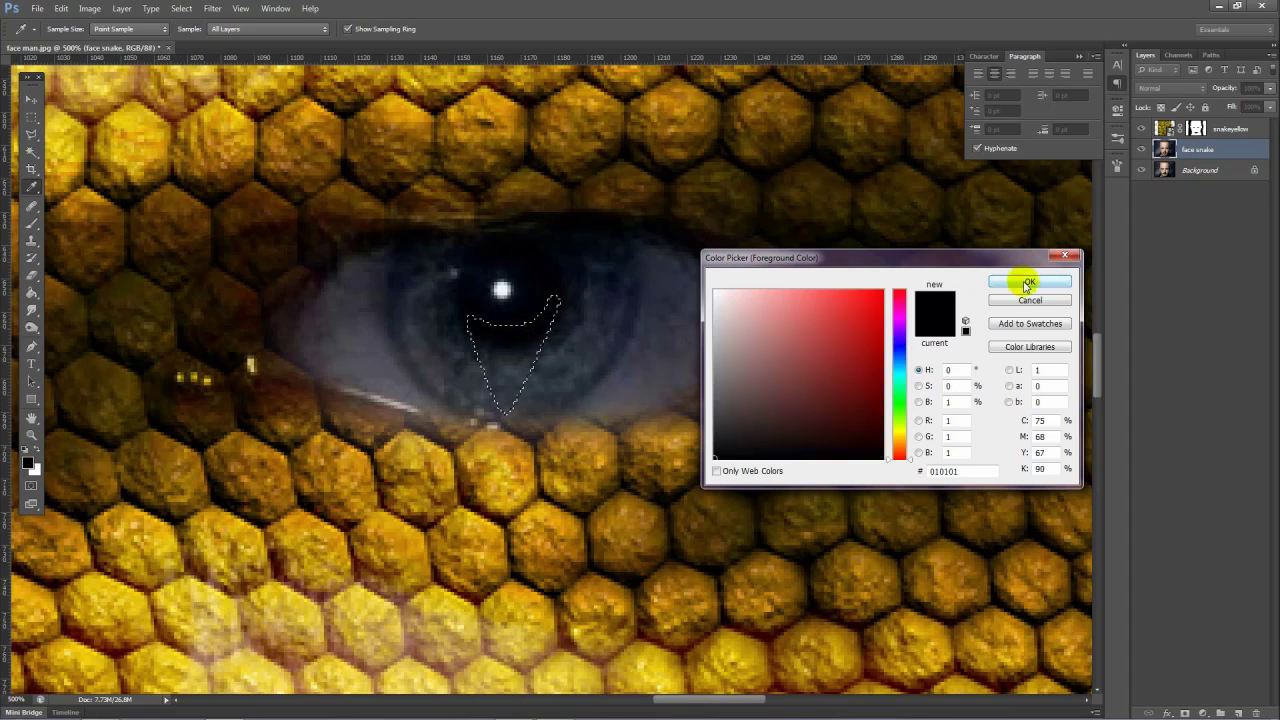
{"action": "key", "text": "Return"}
{"action": "left_click", "coordinate": [32, 224]}
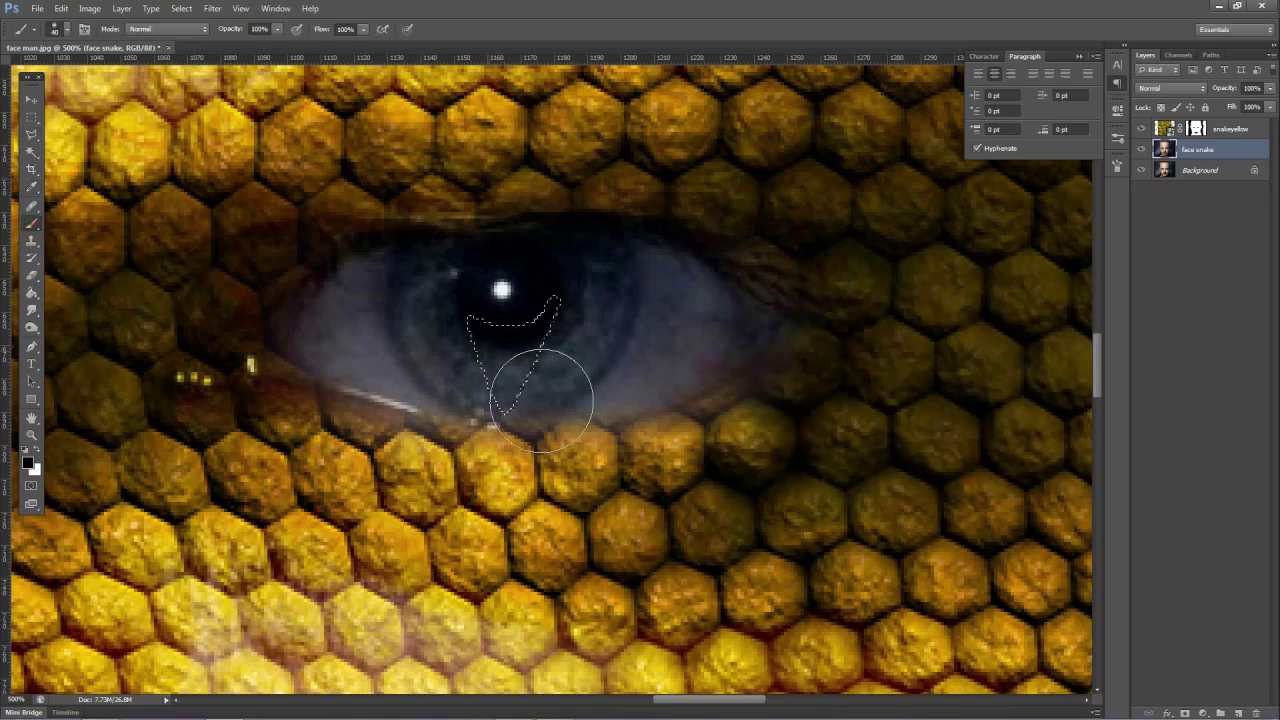
{"action": "left_click_drag", "start_coordinate": [488, 346], "coordinate": [569, 462]}
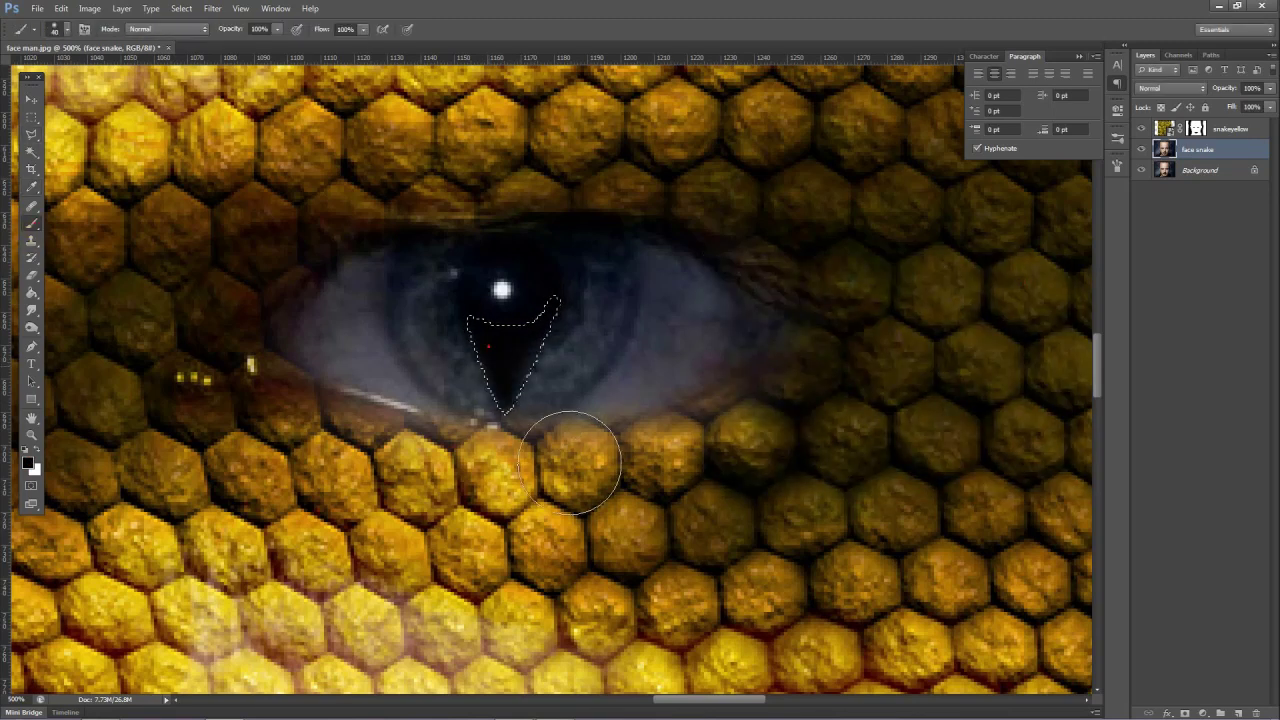
{"action": "left_click", "coordinate": [32, 116]}
{"action": "key", "text": "ctrl+minus"}
{"action": "key", "text": "ctrl+minus"}
{"action": "key", "text": "ctrl+minus"}
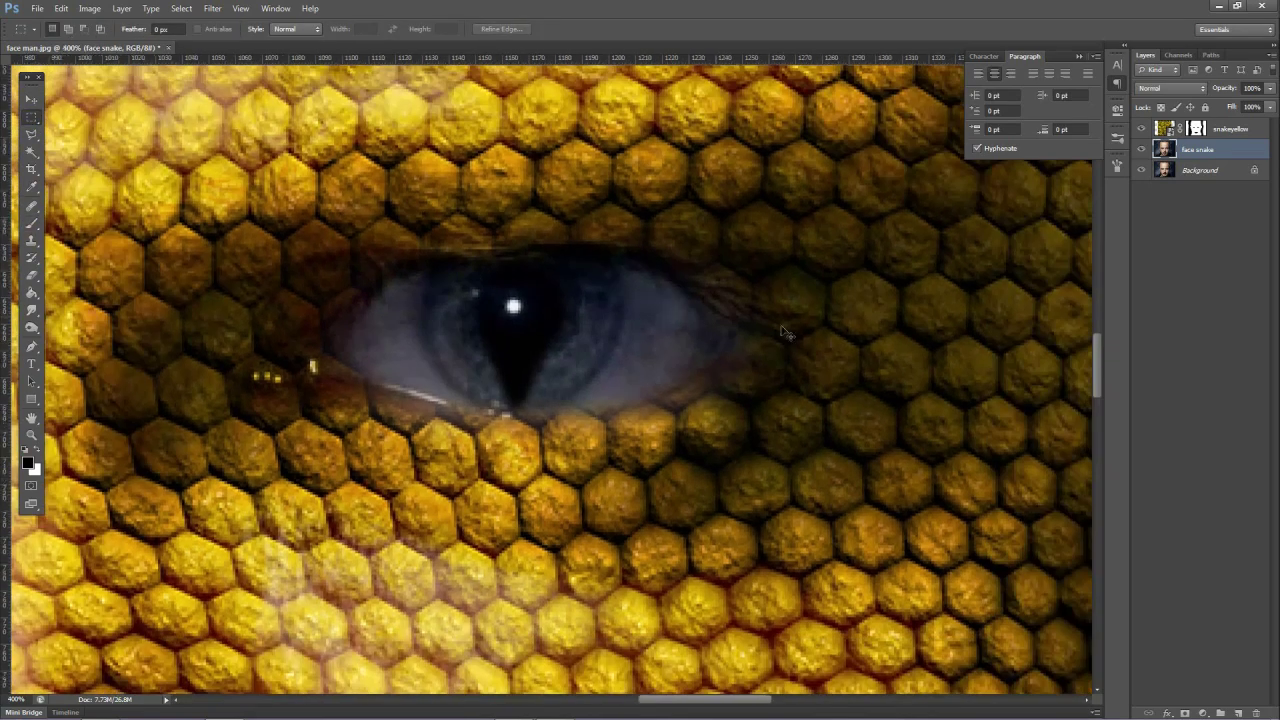
{"action": "key", "text": "ctrl+minus"}
{"action": "key", "text": "ctrl+minus"}
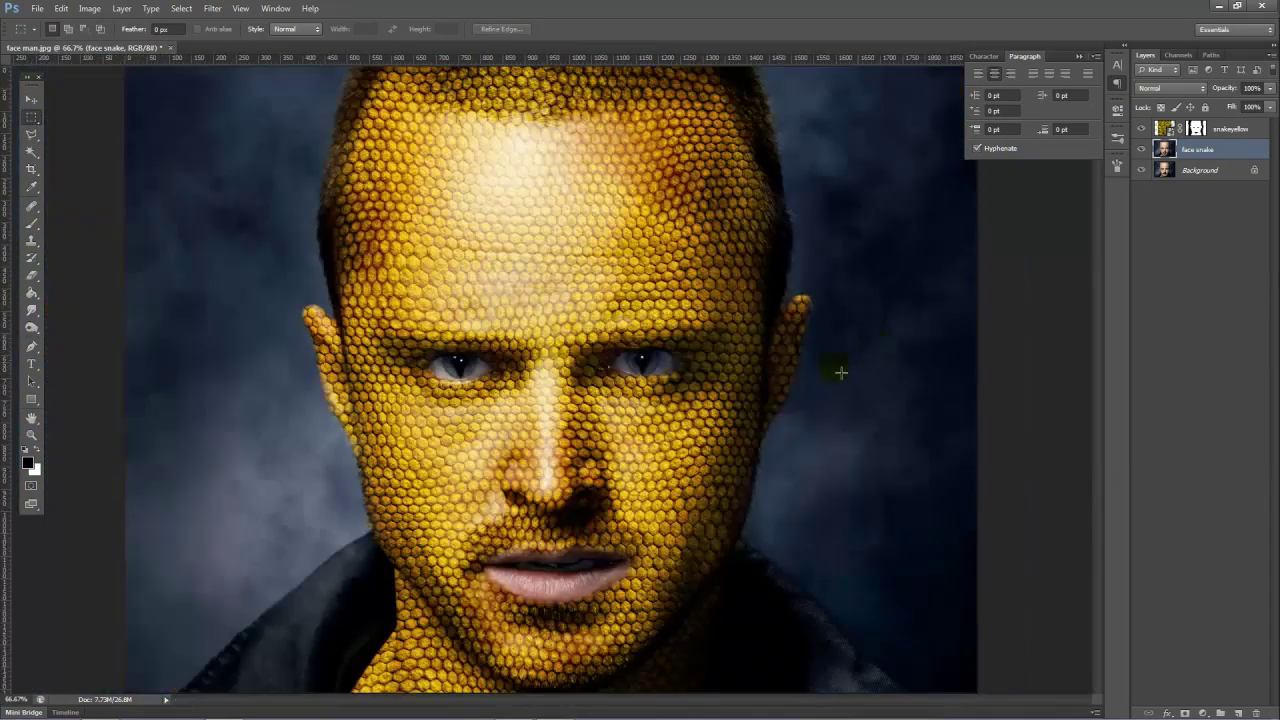
Select the snakeyellow layer and rasterize it for burning and dodging.
{"action": "key", "text": "ctrl+minus"}
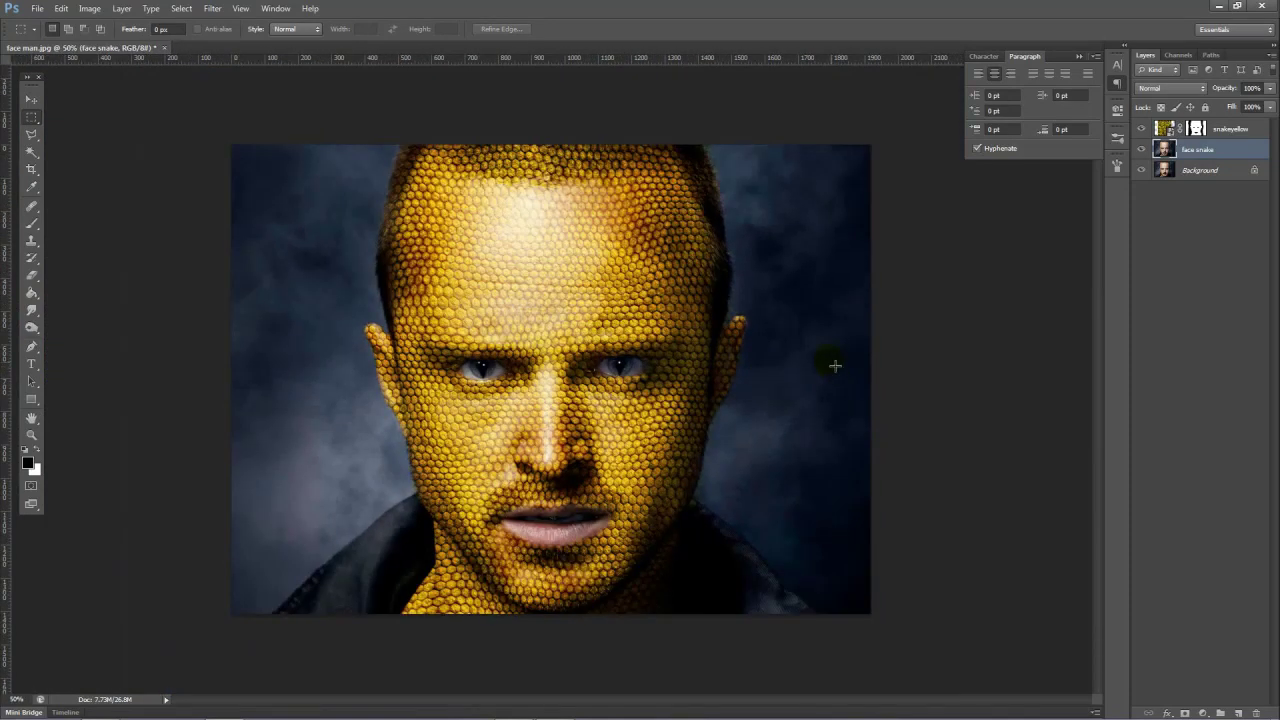
{"action": "key", "text": "ctrl+plus"}
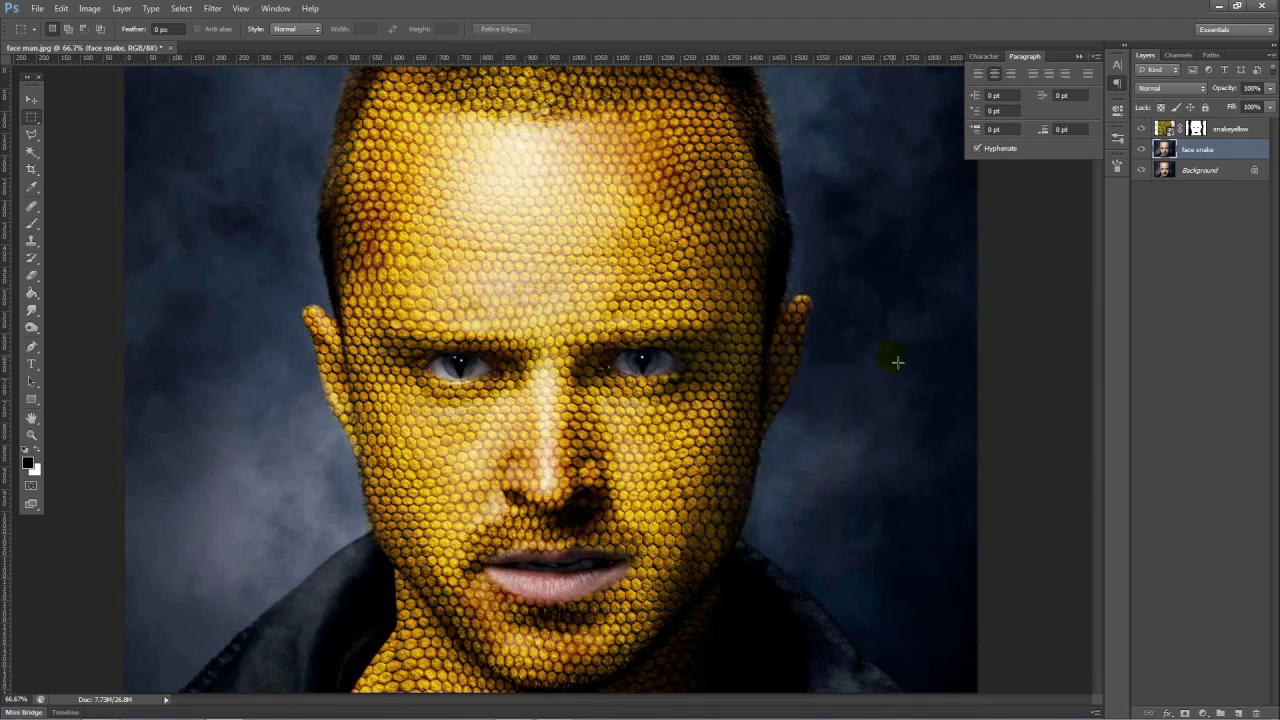
{"action": "left_click", "coordinate": [1172, 133]}
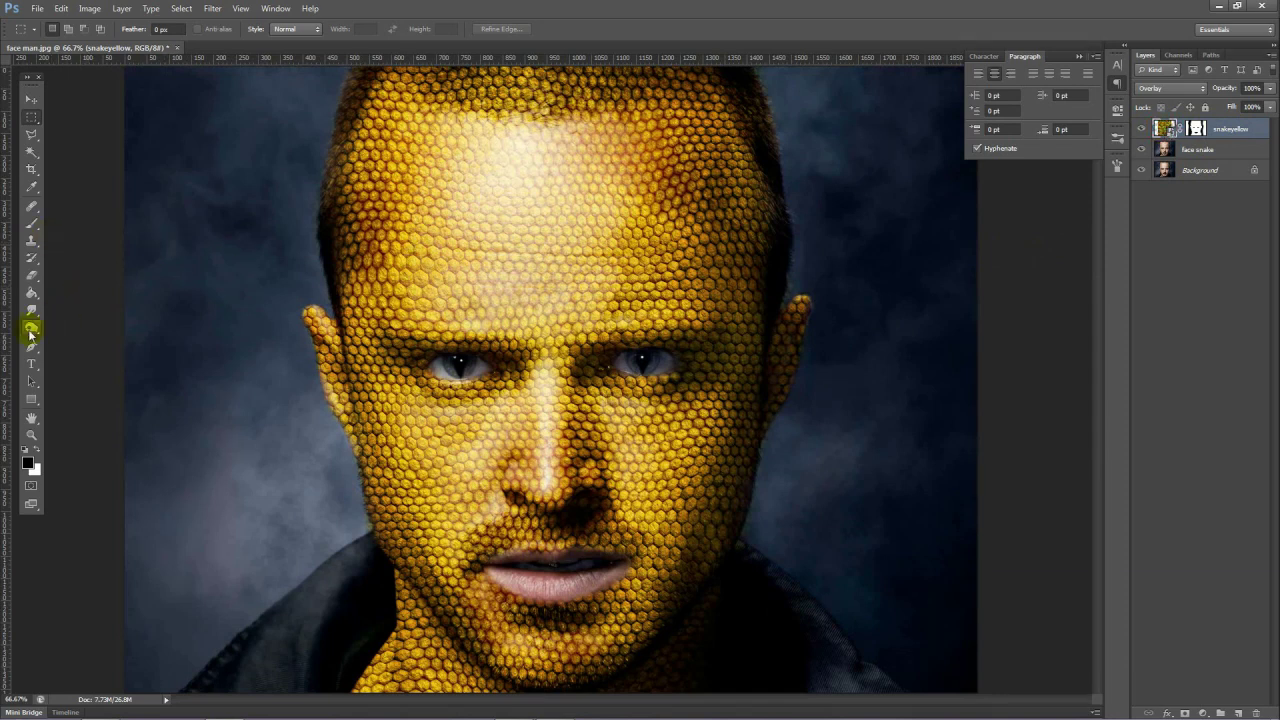
{"action": "left_click", "coordinate": [30, 333]}
{"action": "left_click", "coordinate": [84, 336]}
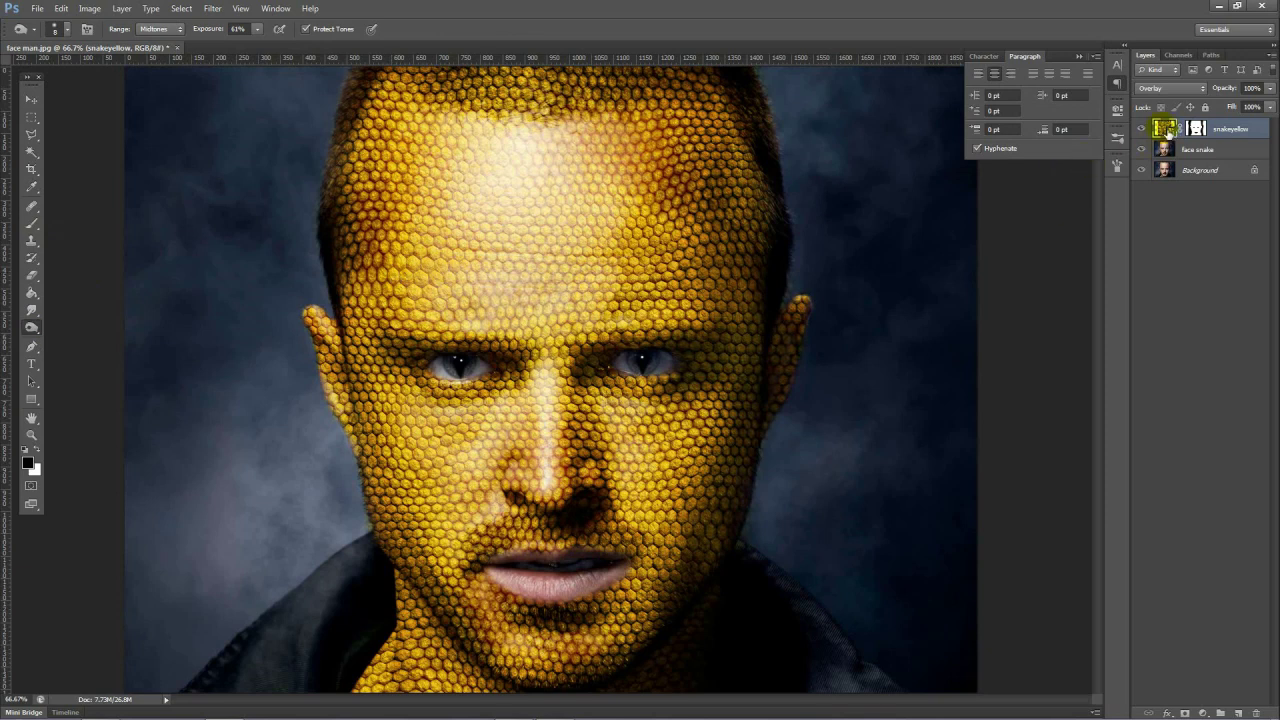
{"action": "right_click", "coordinate": [1222, 129]}
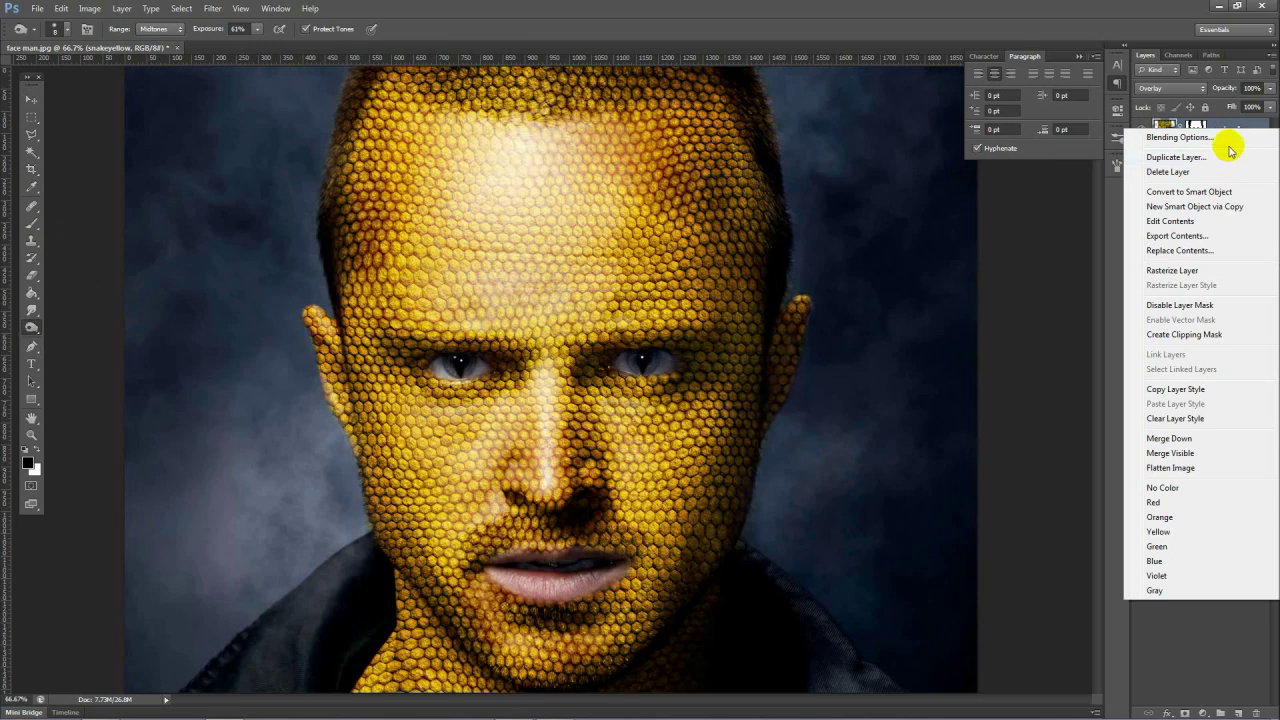
{"action": "left_click", "coordinate": [1181, 272]}
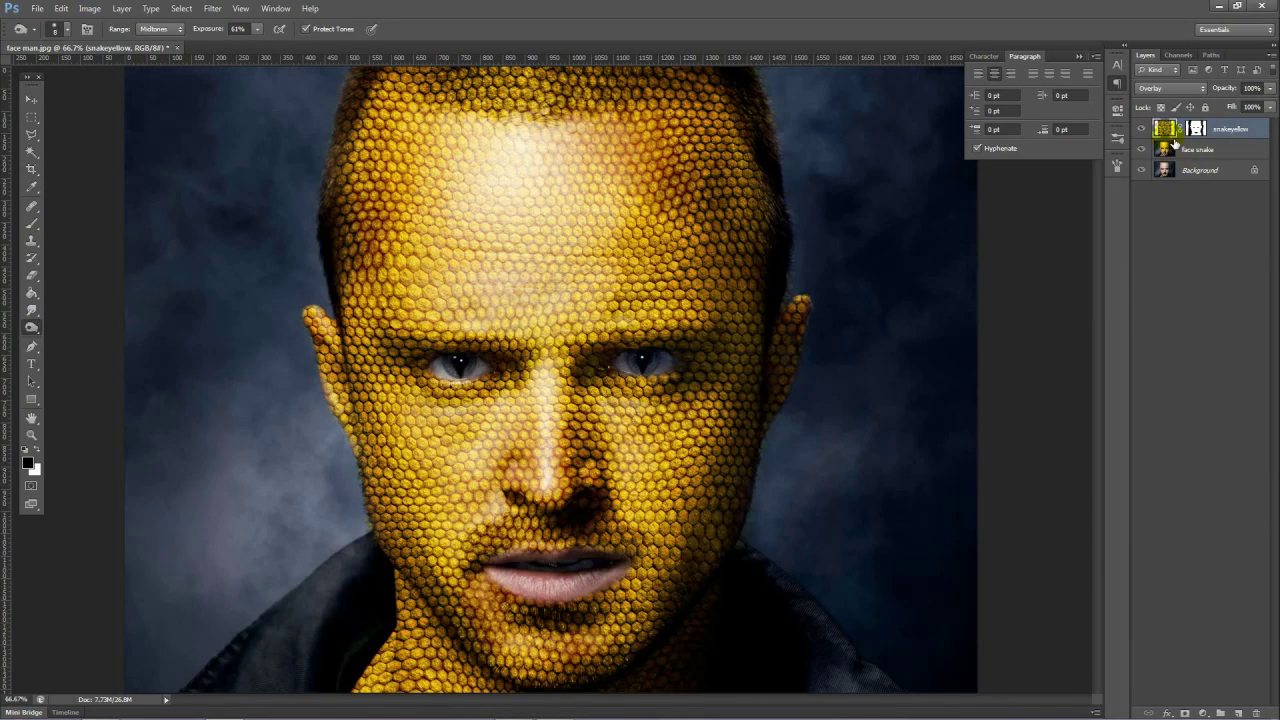
Burn the snakeskin's midtones over the face's sides, cheeks and neck with a 400 px brush at 64% exposure.
{"action": "key", "text": "ctrl+plus"}
{"action": "key", "text": "ctrl+minus"}
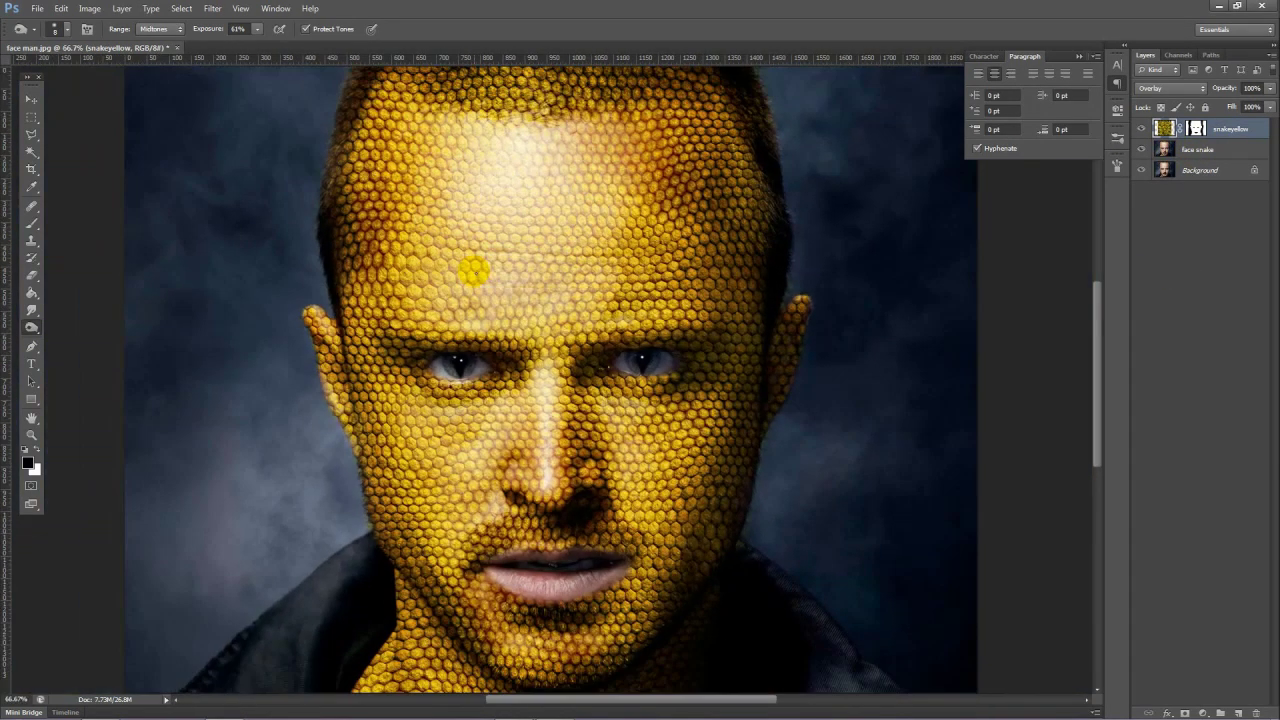
{"action": "left_click", "coordinate": [31, 328]}
{"action": "left_click", "coordinate": [31, 328]}
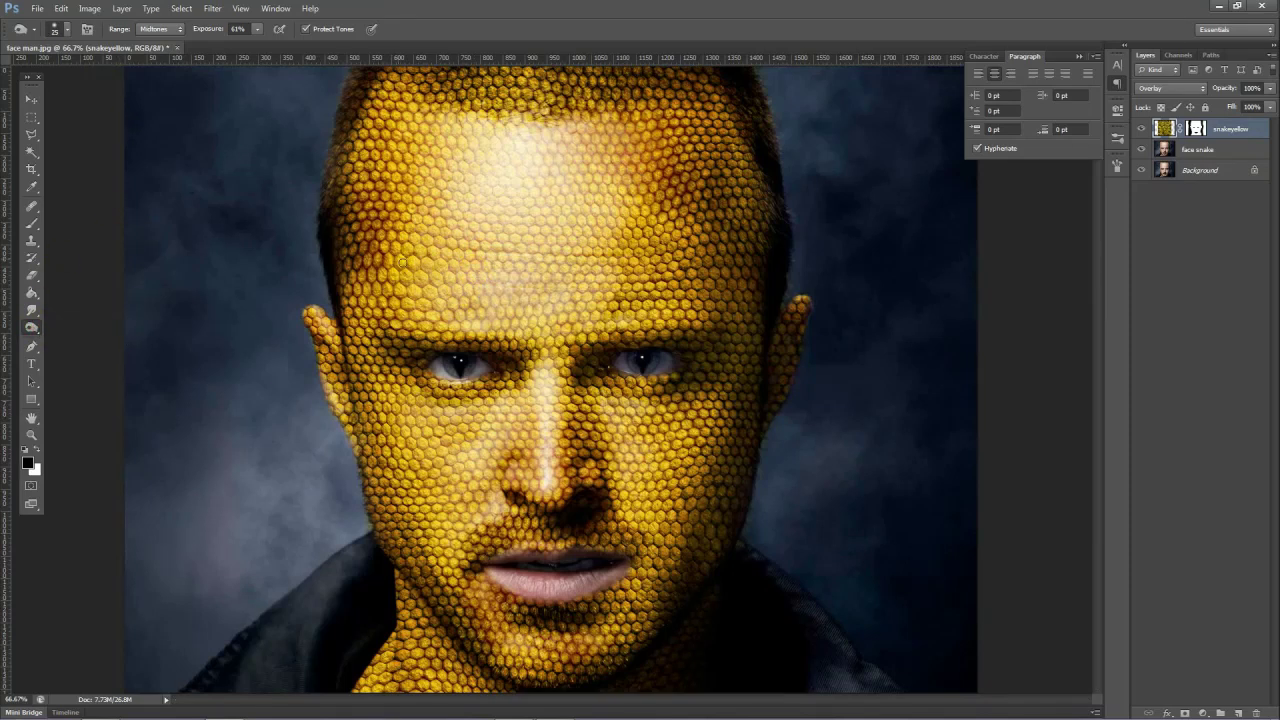
{"action": "key", "text": "bracketright"}
{"action": "key", "text": "bracketright"}
{"action": "key", "text": "bracketright"}
{"action": "key", "text": "bracketright"}
{"action": "key", "text": "bracketright"}
{"action": "key", "text": "bracketright"}
{"action": "key", "text": "bracketright"}
{"action": "key", "text": "bracketleft"}
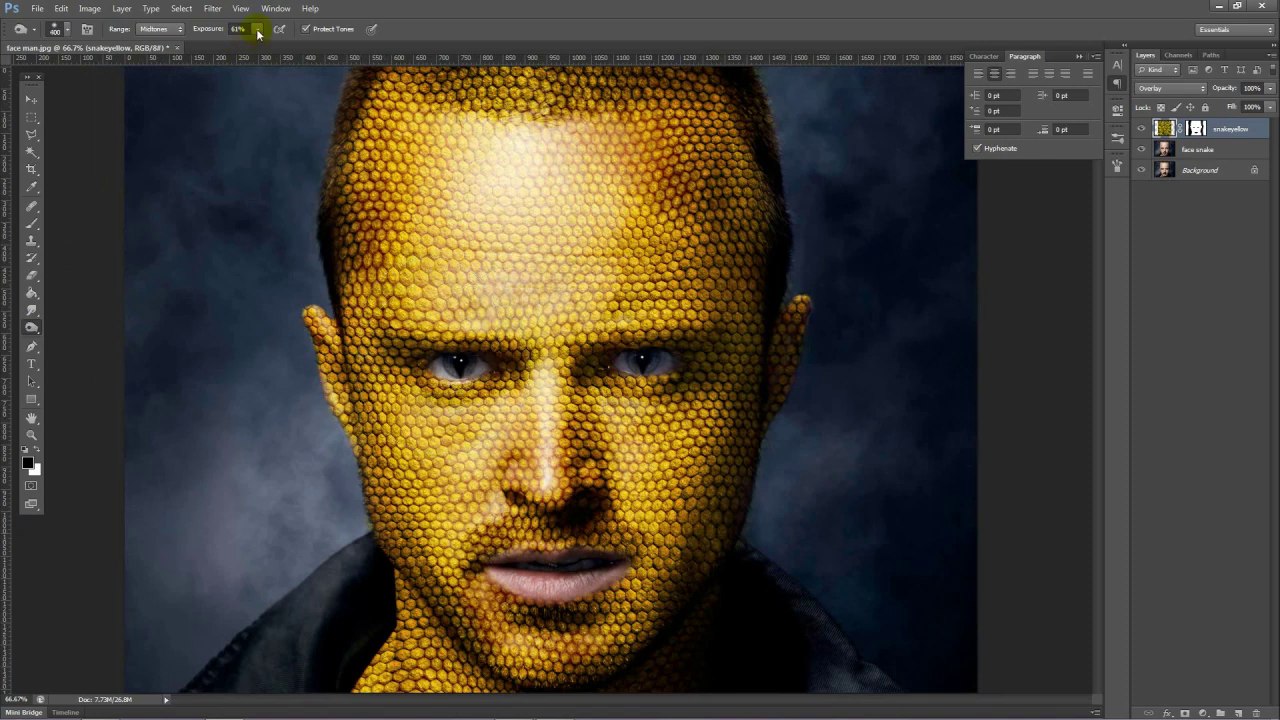
{"action": "mouse_move", "coordinate": [400, 310]}
{"action": "left_mouse_down"}
{"action": "mouse_move", "coordinate": [506, 605]}
{"action": "mouse_move", "coordinate": [413, 321]}
{"action": "left_mouse_up"}
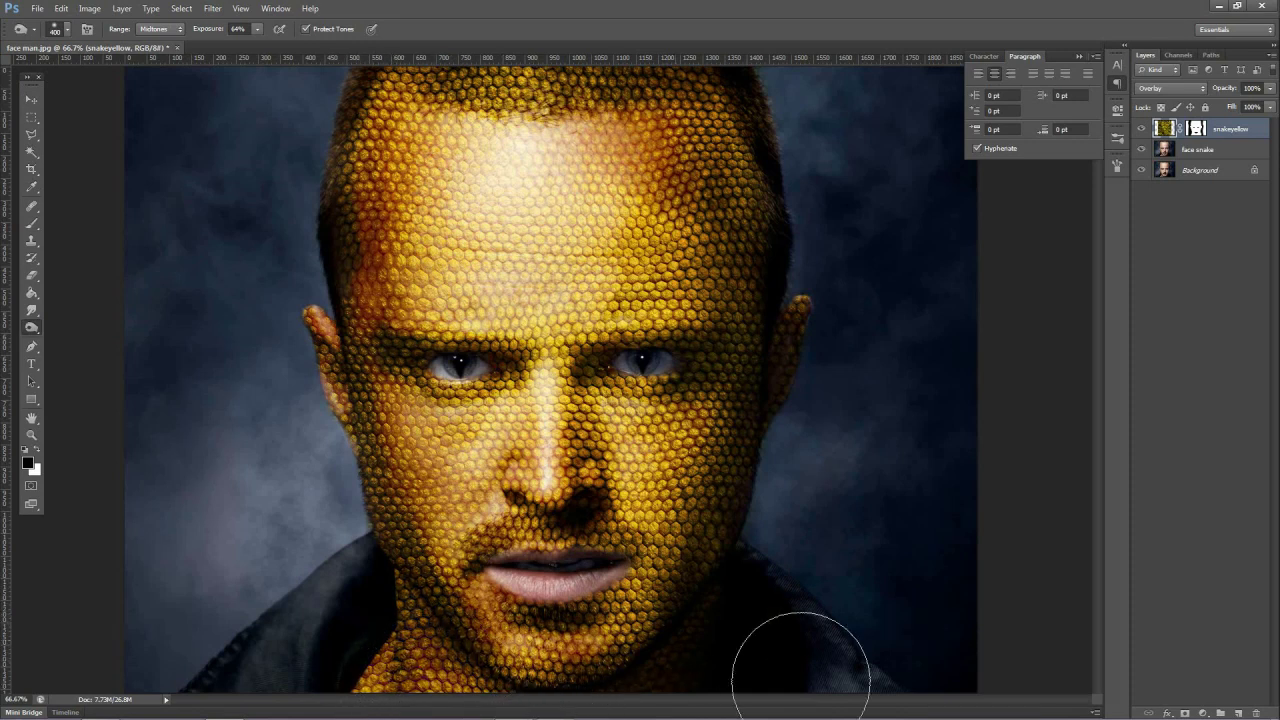
{"action": "left_click", "coordinate": [768, 592]}
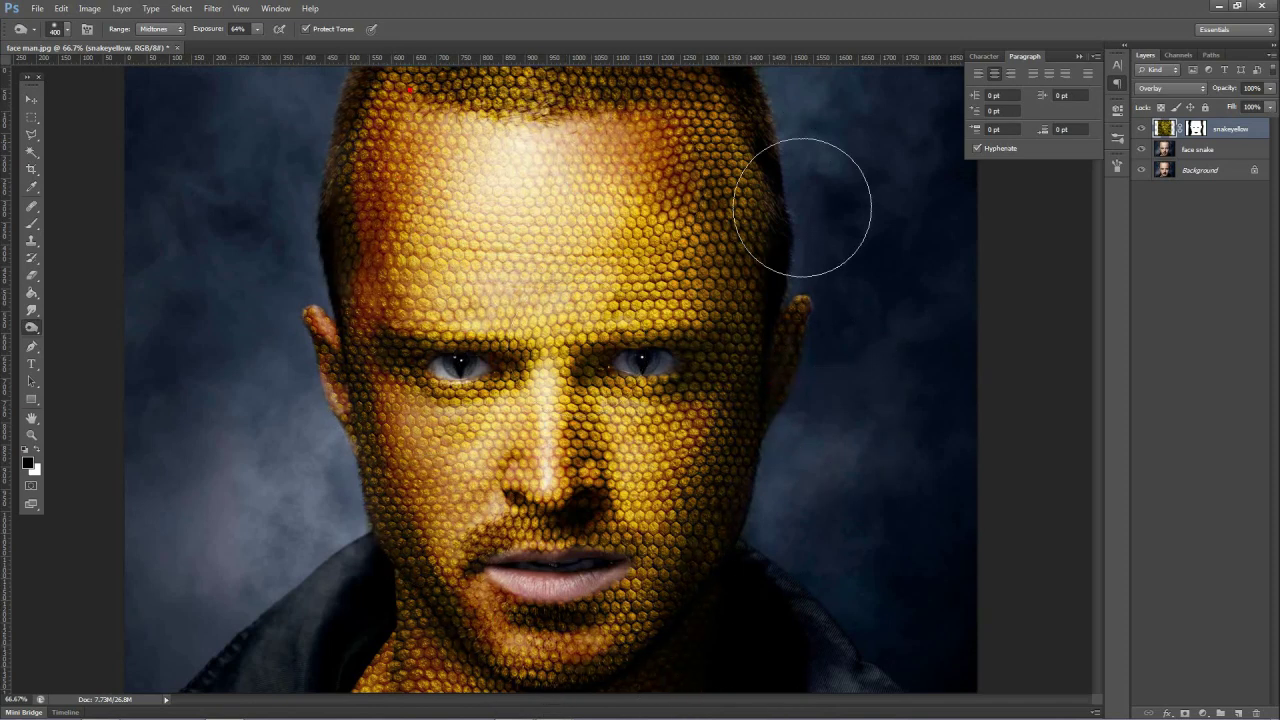
{"action": "left_click", "coordinate": [557, 233]}
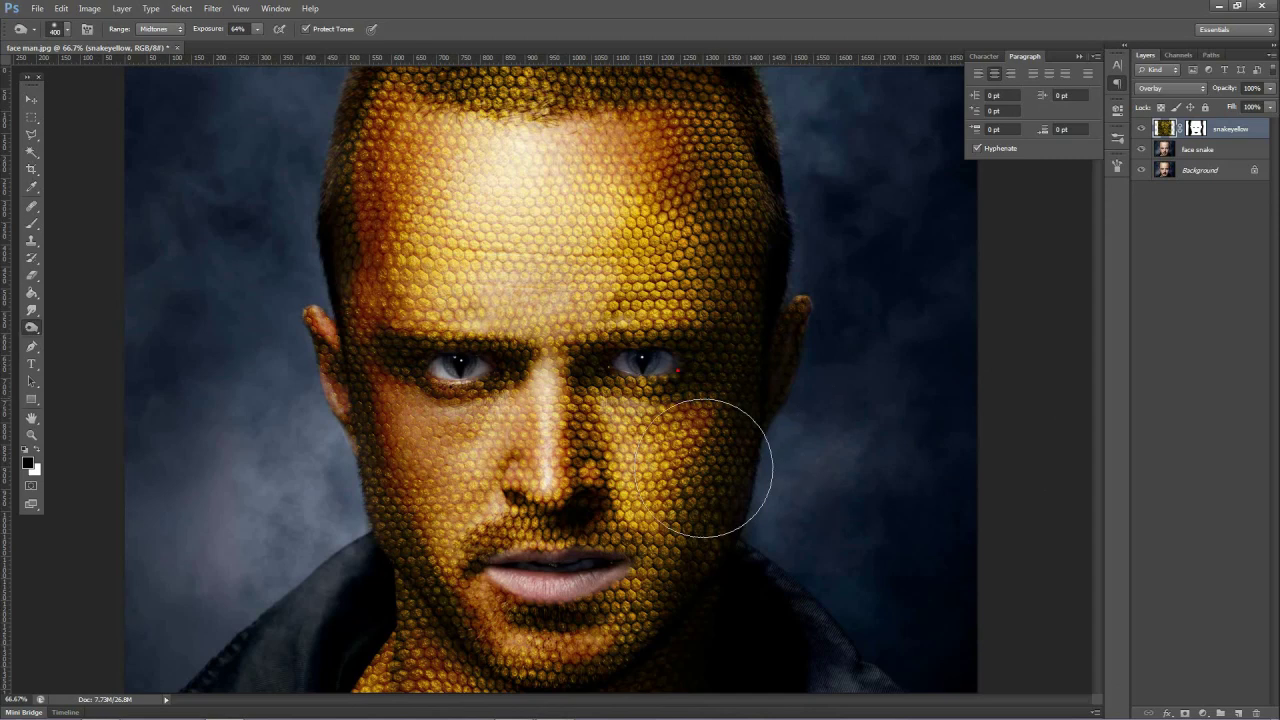
Burn finer shadows around the head's edge, brows and eye sockets with a 150 px brush.
{"action": "key", "text": "bracketleft"}
{"action": "key", "text": "bracketleft"}
{"action": "key", "text": "bracketleft"}
{"action": "key", "text": "bracketleft"}
{"action": "key", "text": "bracketleft"}
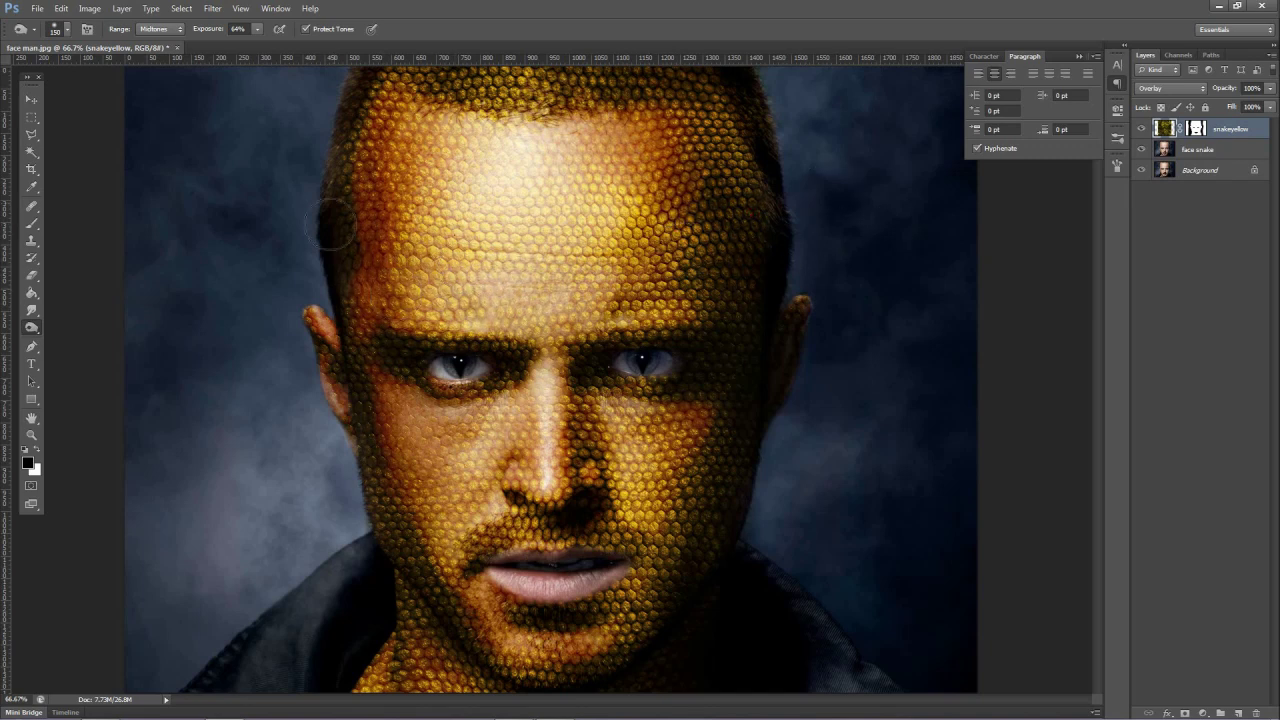
{"action": "left_click", "coordinate": [510, 346]}
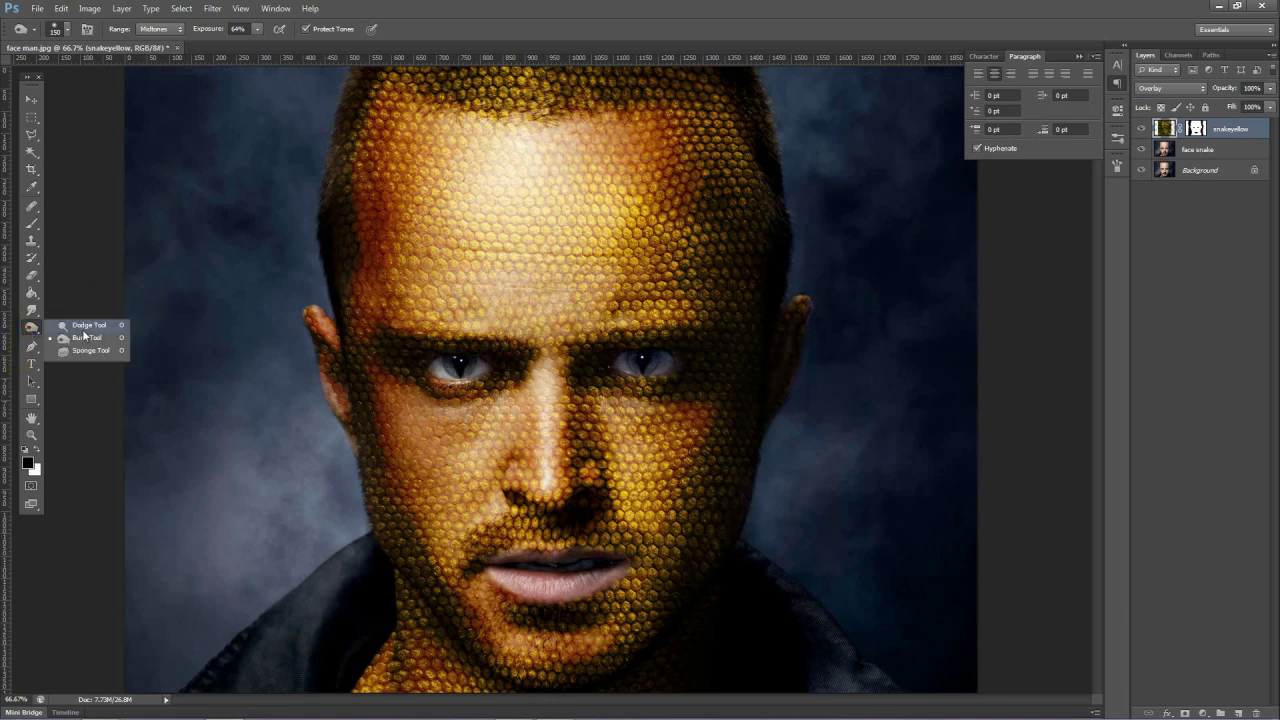
Dodge the midtones above both eyebrows with a 100 px brush at 82% exposure.
{"action": "left_click_drag", "start_coordinate": [30, 329], "coordinate": [75, 326]}
{"action": "key", "text": "["}
{"action": "key", "text": "["}
{"action": "key", "text": "["}
{"action": "key", "text": "["}
{"action": "key", "text": "["}
{"action": "key", "text": "["}
{"action": "key", "text": "["}
{"action": "key", "text": "["}
{"action": "key", "text": "["}
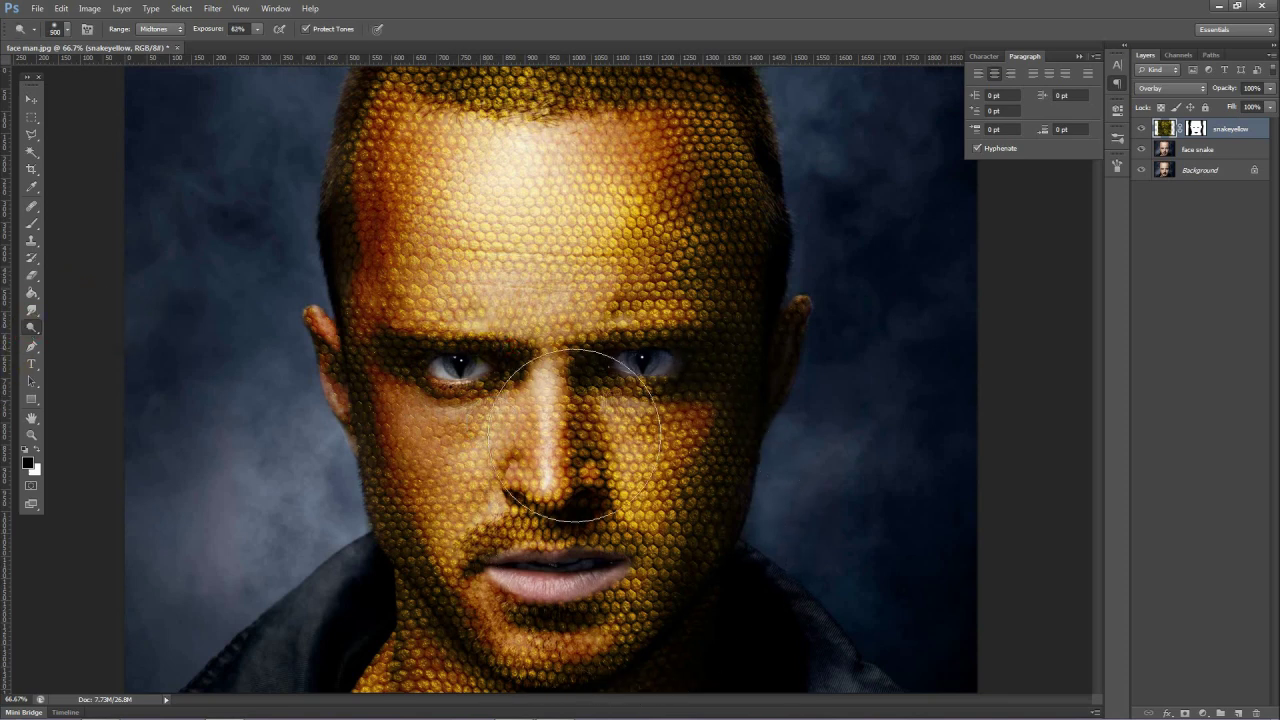
{"action": "key", "text": "["}
{"action": "key", "text": "["}
{"action": "key", "text": "["}
{"action": "key", "text": "["}
{"action": "key", "text": "["}
{"action": "left_click", "coordinate": [512, 339]}
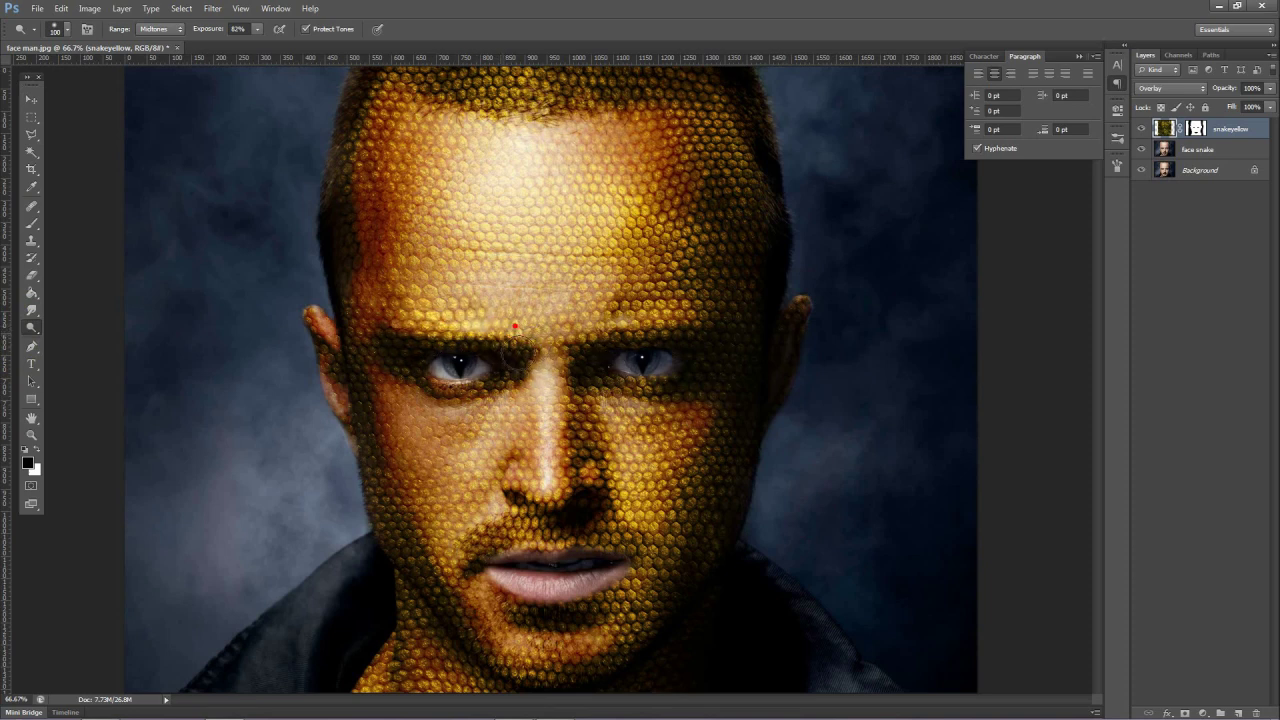
{"action": "left_click_drag", "start_coordinate": [662, 340], "coordinate": [642, 354]}
{"action": "left_click", "coordinate": [637, 342]}
{"action": "key", "text": "["}
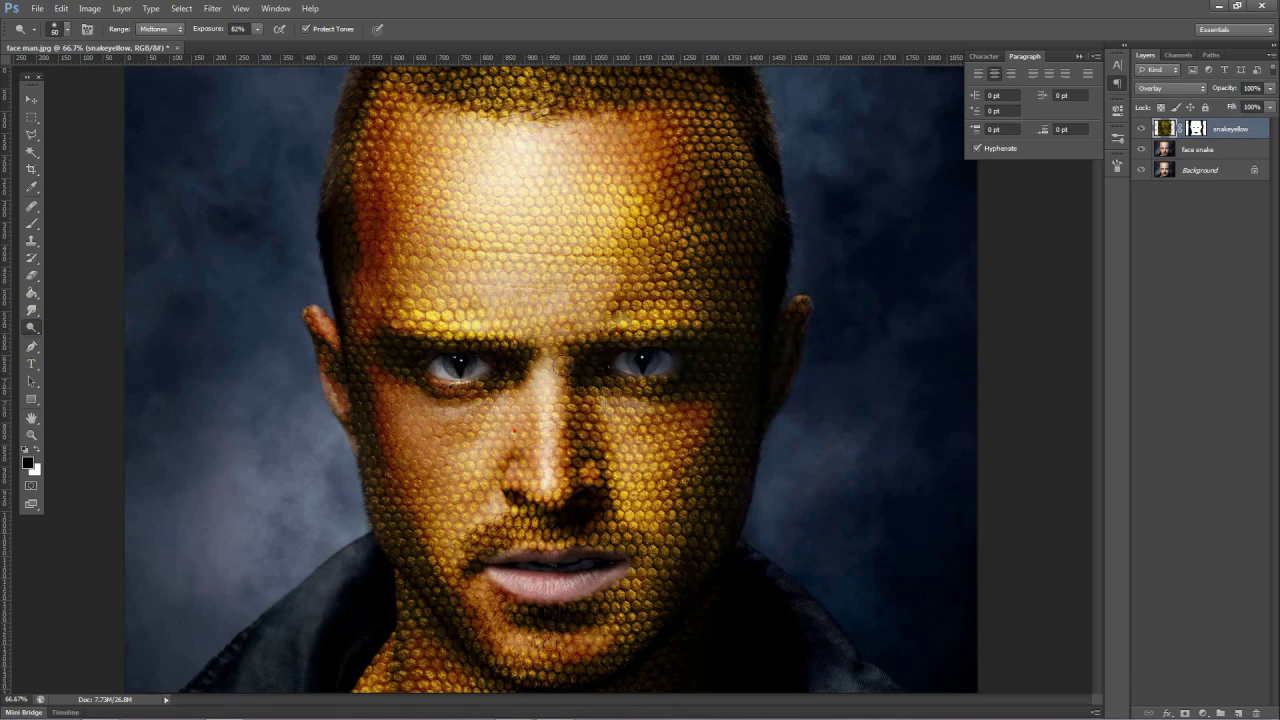
Dodge the centre of the forehead with a 175 px brush.
{"action": "key", "text": "bracketright"}
{"action": "key", "text": "bracketright"}
{"action": "key", "text": "bracketright"}
{"action": "key", "text": "bracketright"}
{"action": "left_click_drag", "start_coordinate": [571, 269], "coordinate": [517, 166]}
Try the Normal and Soft Light blend modes on the snakeyellow layer, and return it to Overlay.
{"action": "left_click", "coordinate": [1183, 89]}
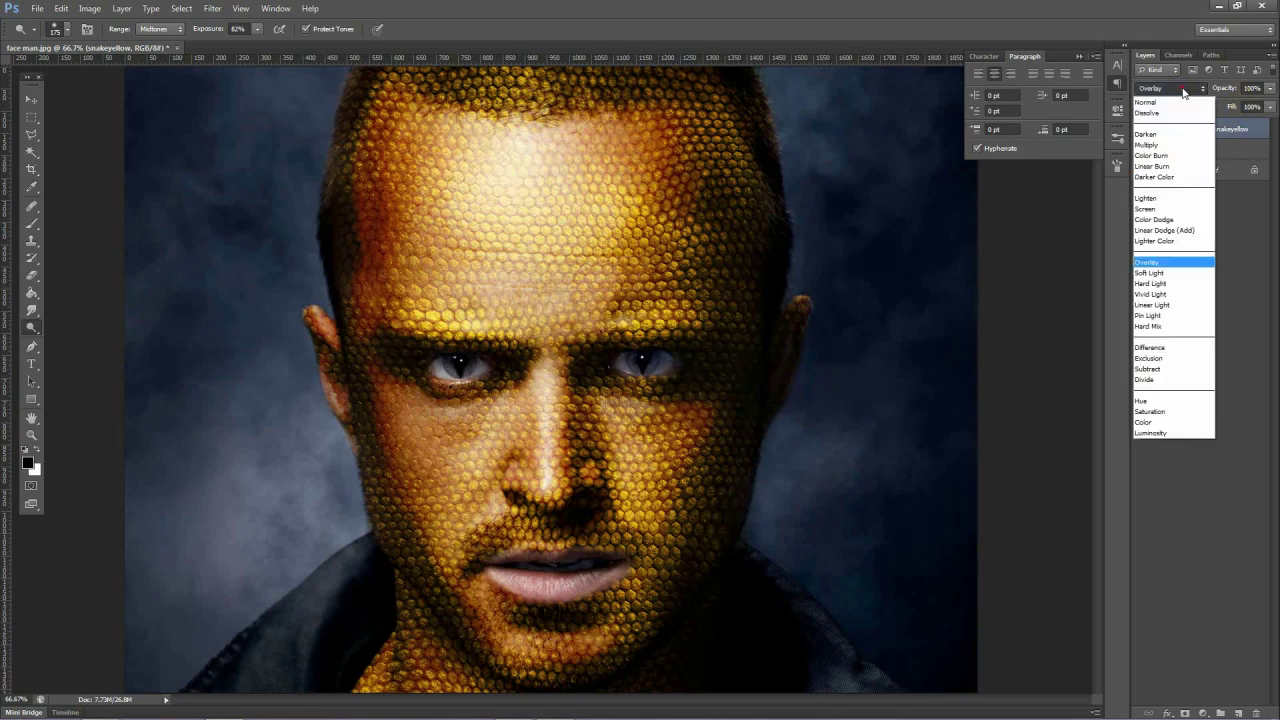
{"action": "left_click", "coordinate": [1180, 102]}
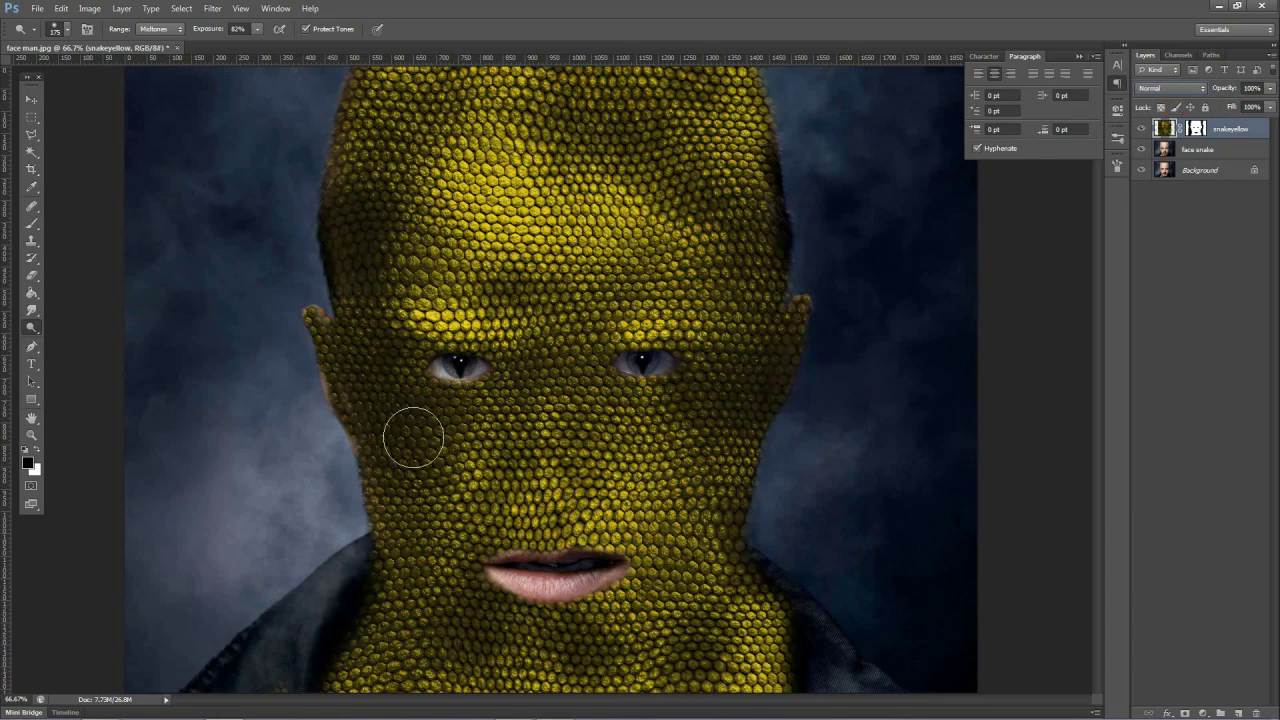
{"action": "left_click", "coordinate": [1162, 108]}
{"action": "left_click", "coordinate": [1178, 95]}
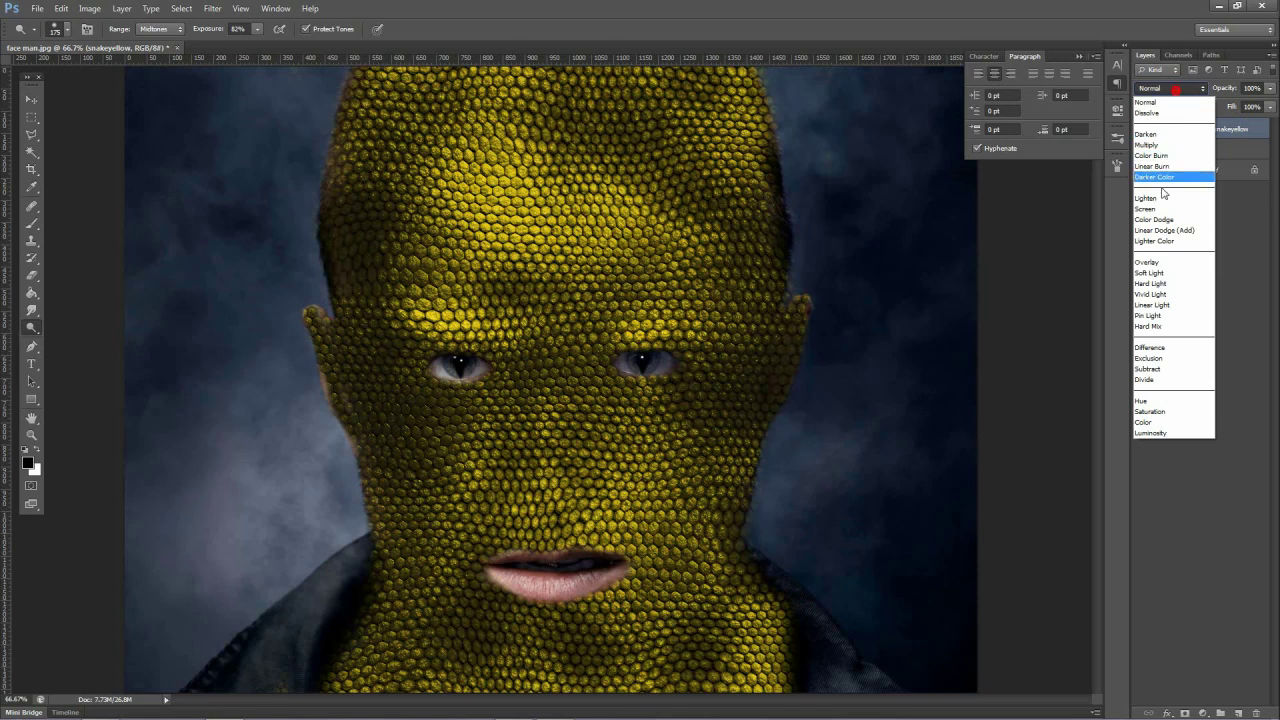
{"action": "left_click", "coordinate": [1152, 262]}
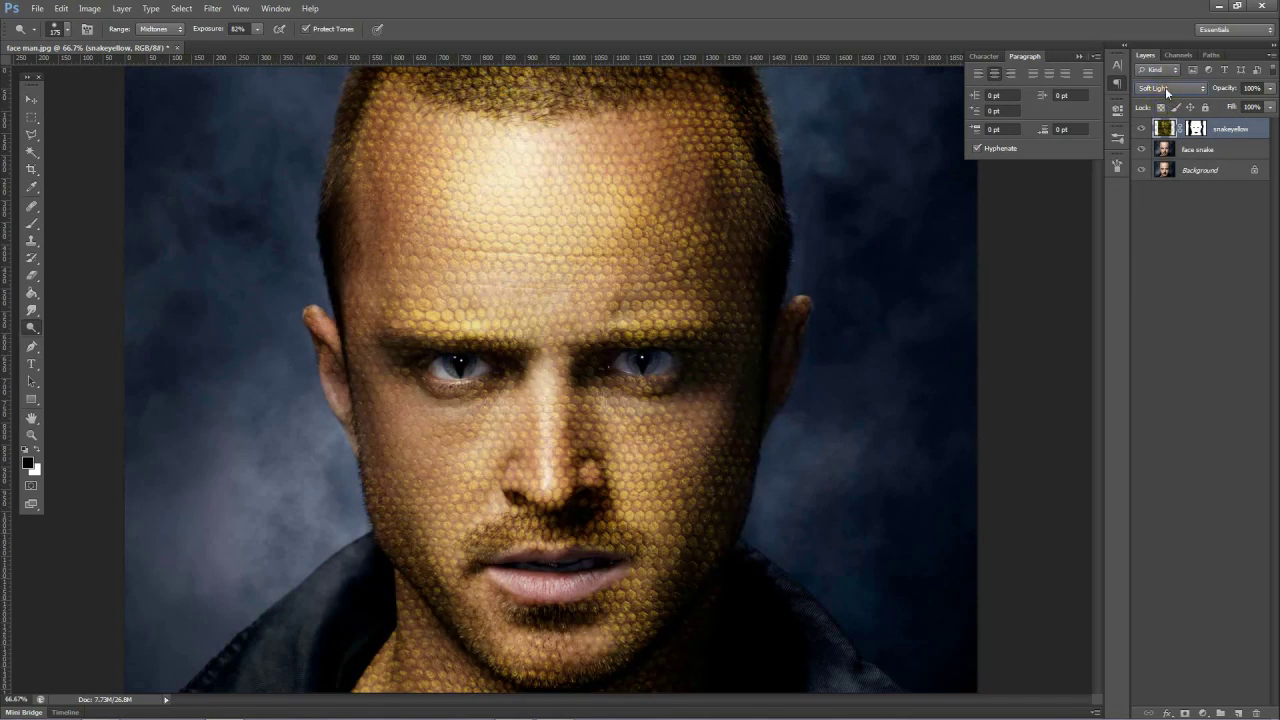
{"action": "left_click", "coordinate": [1170, 88]}
{"action": "left_click", "coordinate": [1148, 261]}
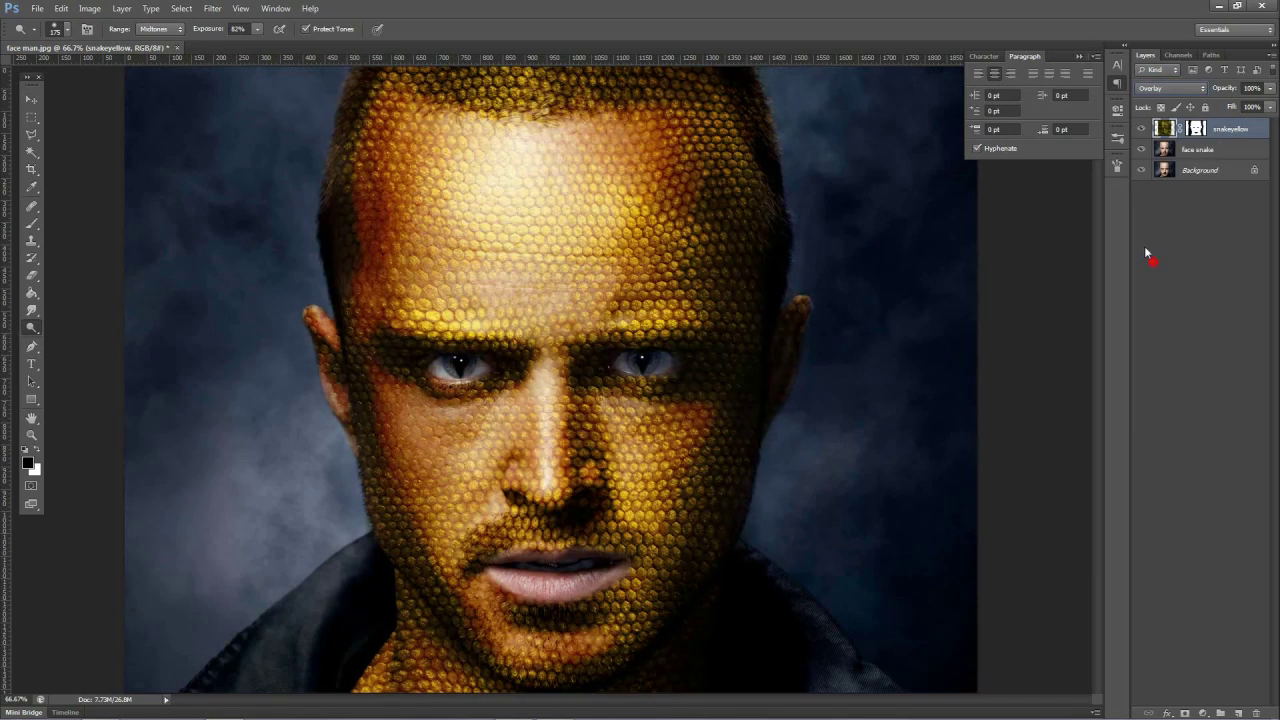
Add a new layer above snakeyellow and set its blend mode to Overlay.
{"action": "key", "text": "ctrl+minus"}
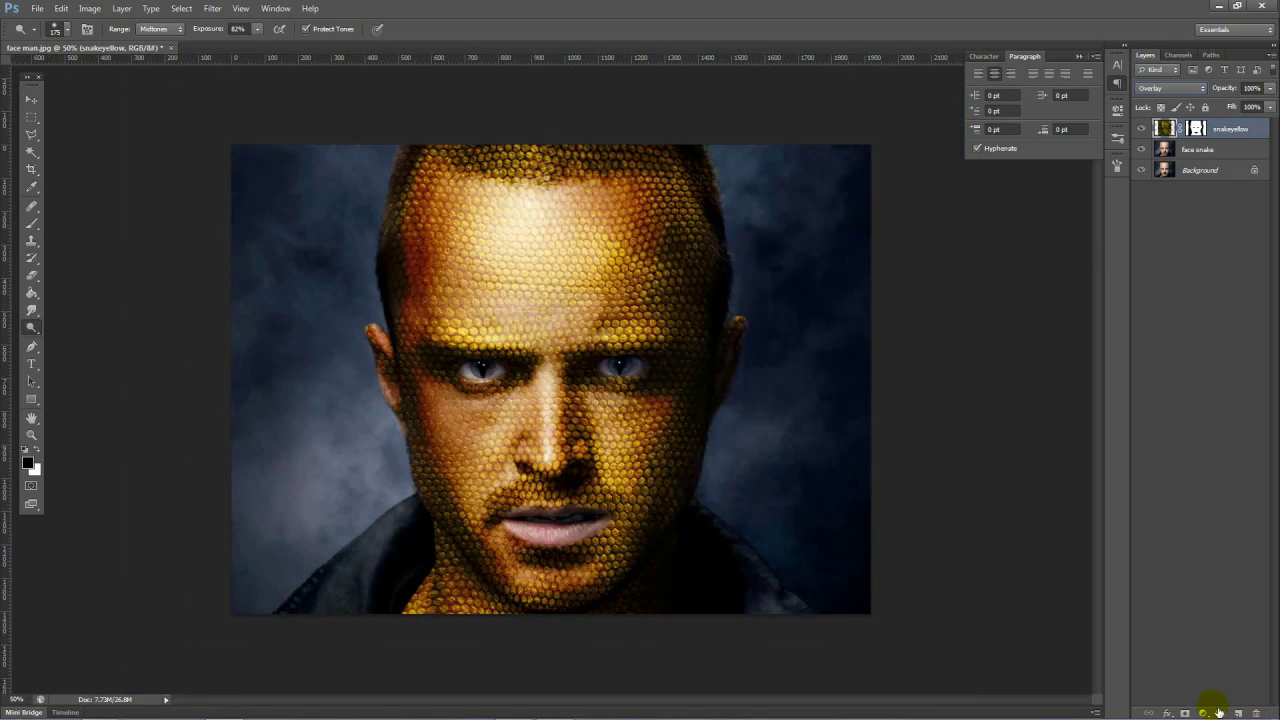
{"action": "left_click", "coordinate": [1239, 713]}
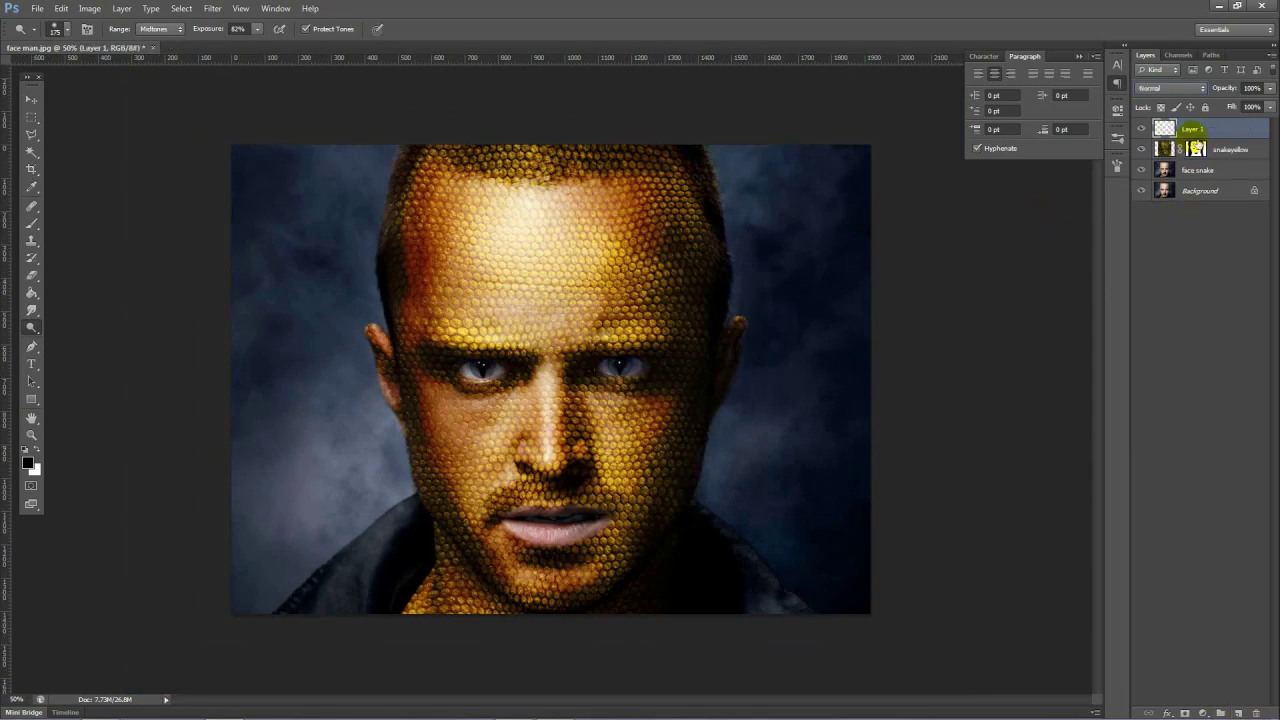
{"action": "left_click", "coordinate": [1170, 88]}
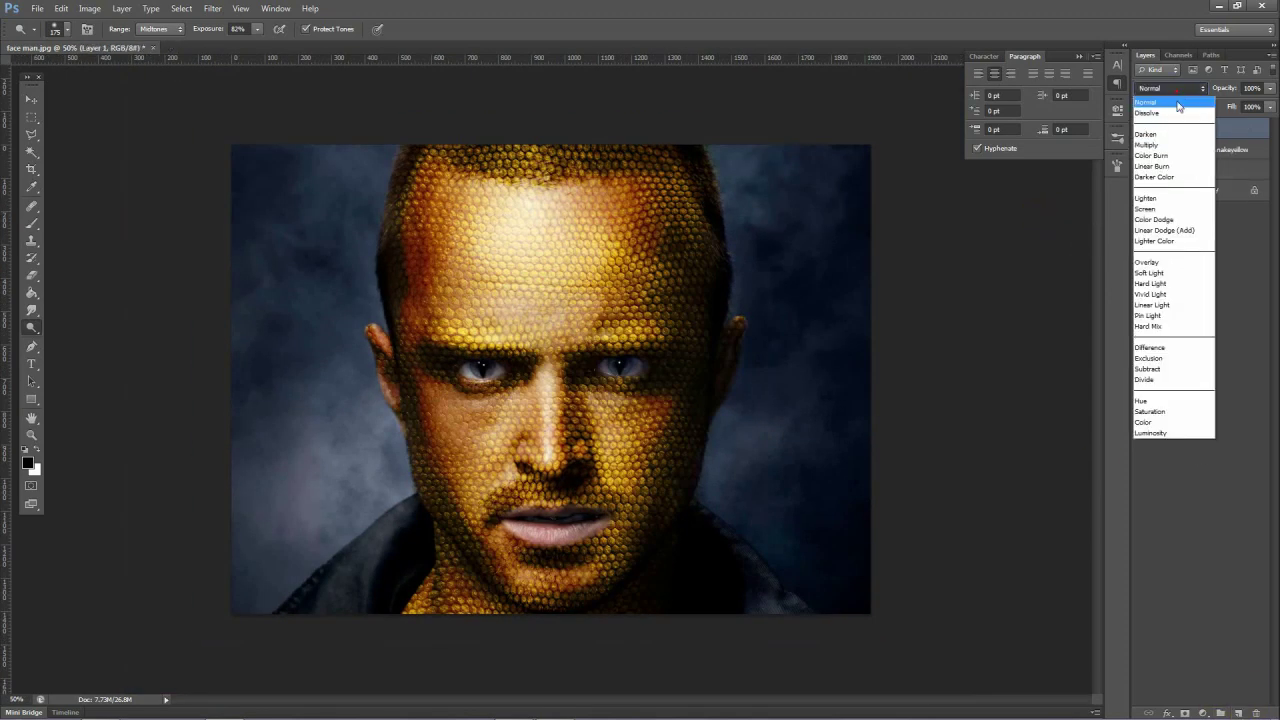
{"action": "left_click", "coordinate": [1171, 263]}
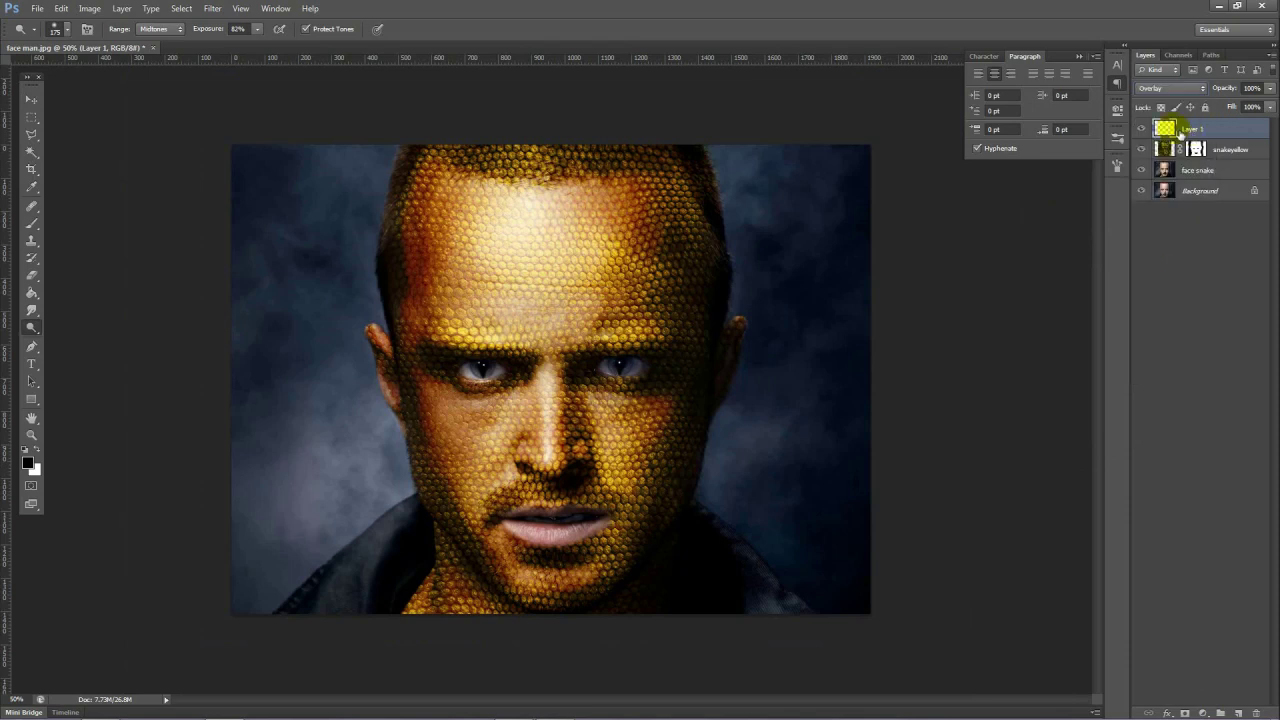
Set the foreground colour to a strong blue, about #0772c4.
{"action": "left_click", "coordinate": [28, 461]}
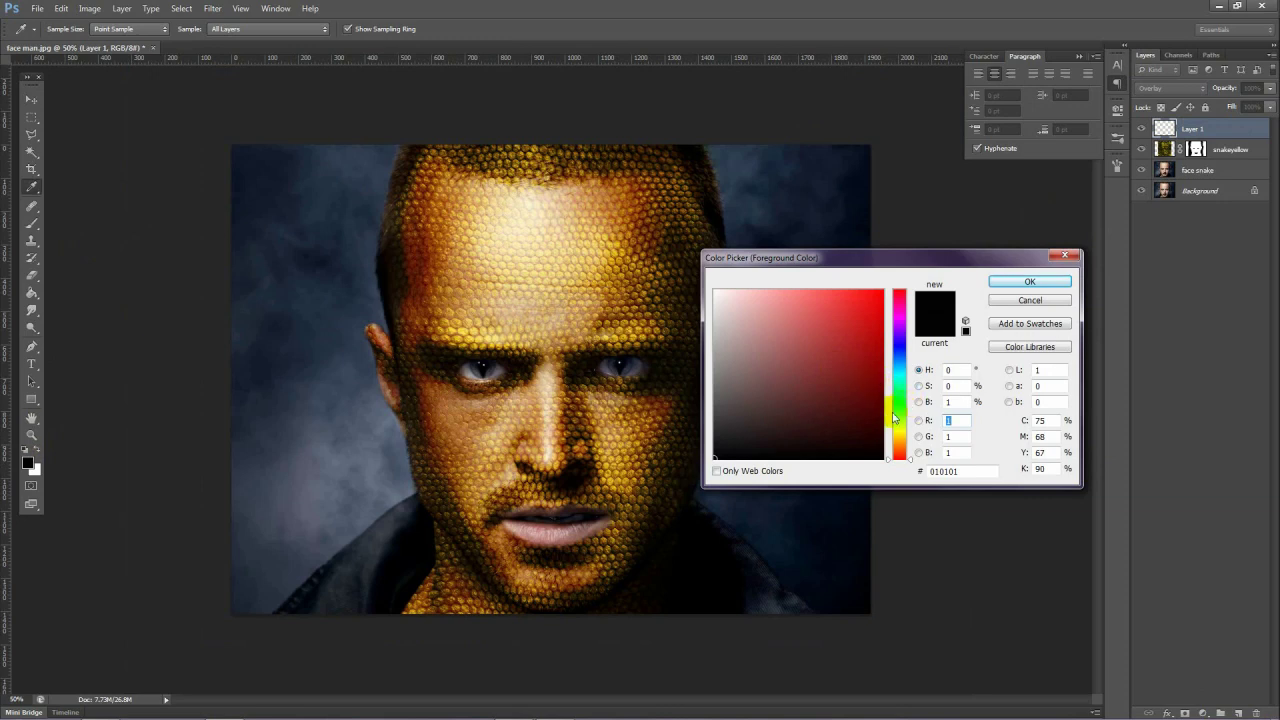
{"action": "left_click_drag", "start_coordinate": [900, 432], "coordinate": [903, 412]}
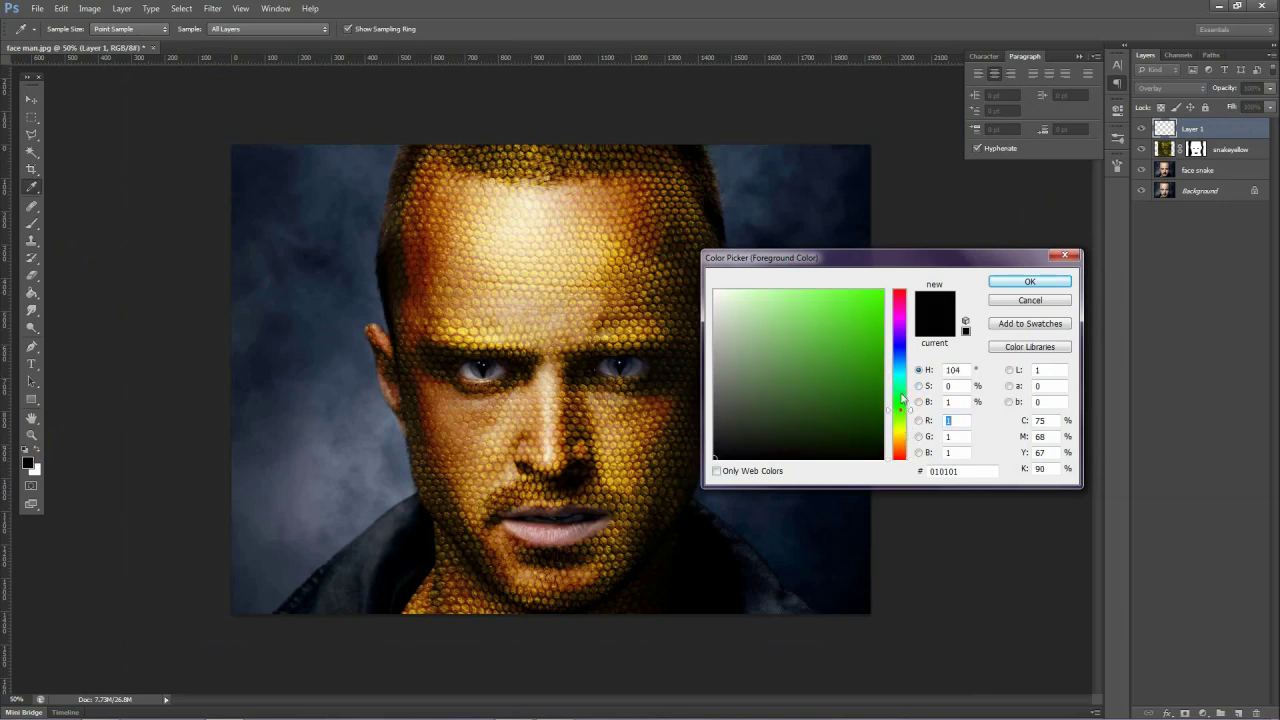
{"action": "left_click", "coordinate": [898, 364]}
{"action": "left_click", "coordinate": [881, 333]}
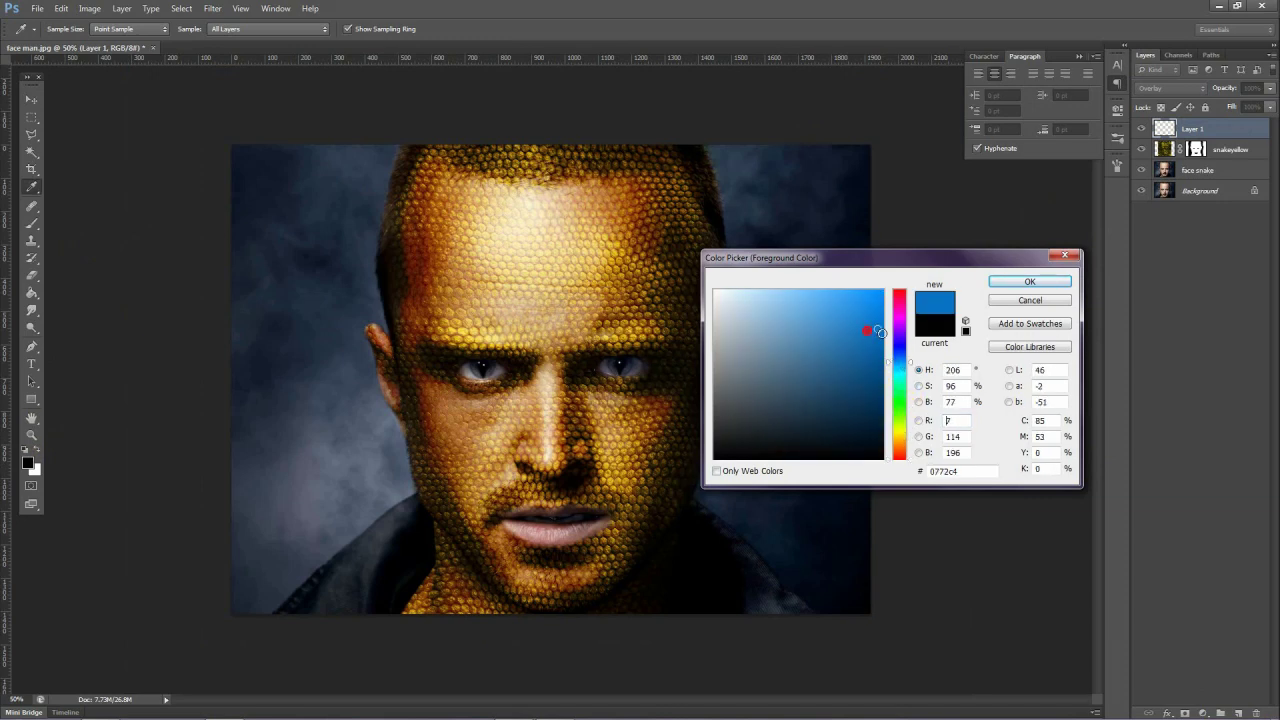
{"action": "left_click", "coordinate": [1008, 281]}
{"action": "key", "text": "o"}
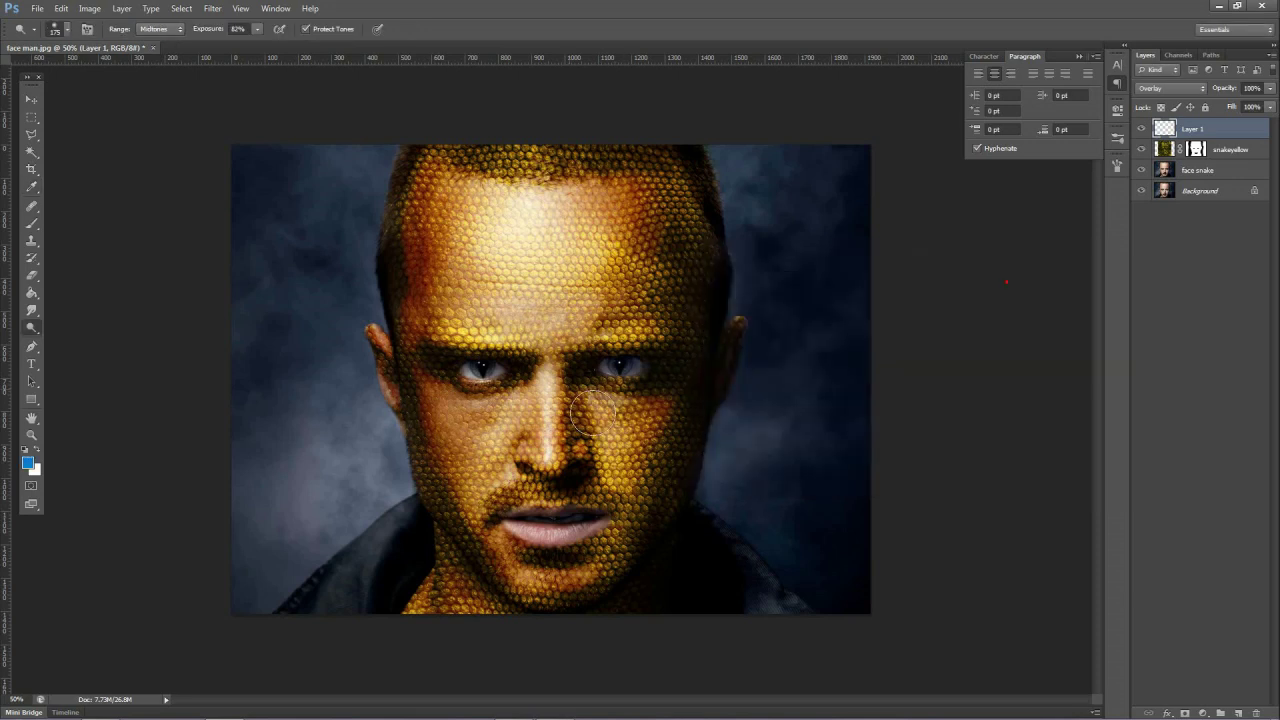
{"action": "key", "text": "bracketright"}
{"action": "key", "text": "bracketright"}
{"action": "key", "text": "bracketright"}
{"action": "key", "text": "bracketright"}
{"action": "key", "text": "bracketright"}
{"action": "key", "text": "bracketright"}
{"action": "key", "text": "bracketright"}
{"action": "key", "text": "bracketright"}
{"action": "key", "text": "bracketright"}
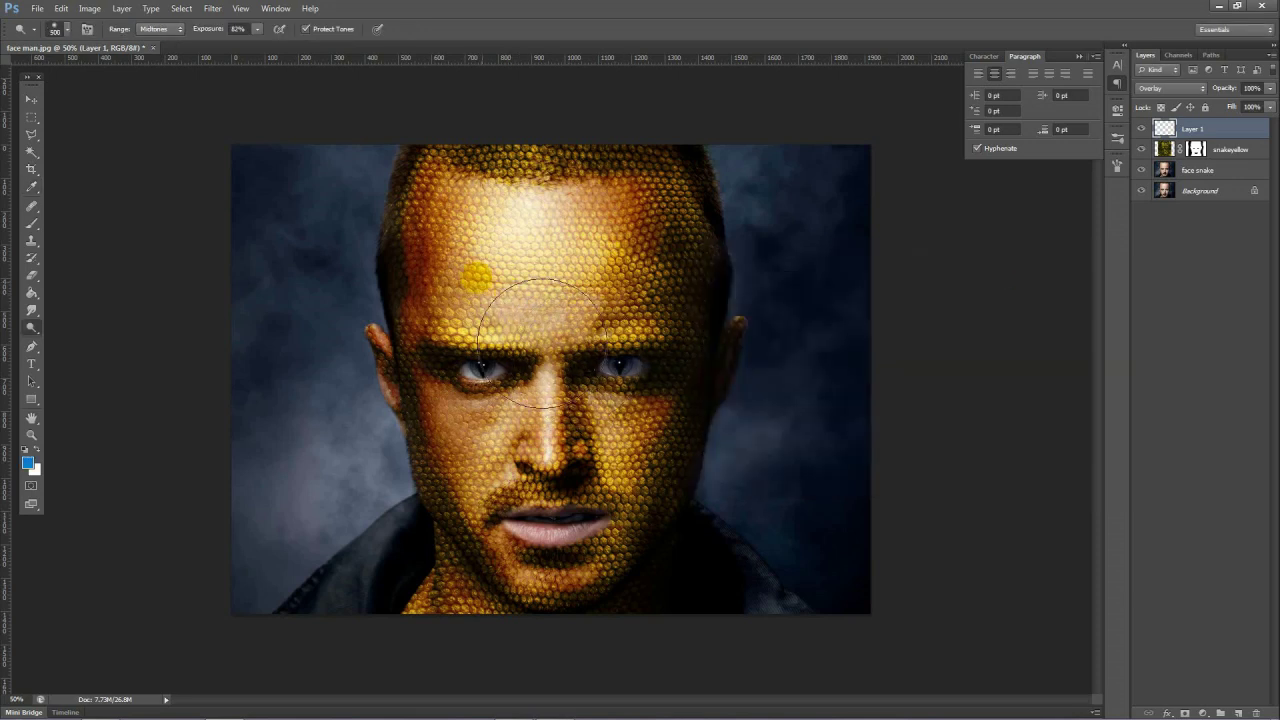
{"action": "key", "text": "bracketleft"}
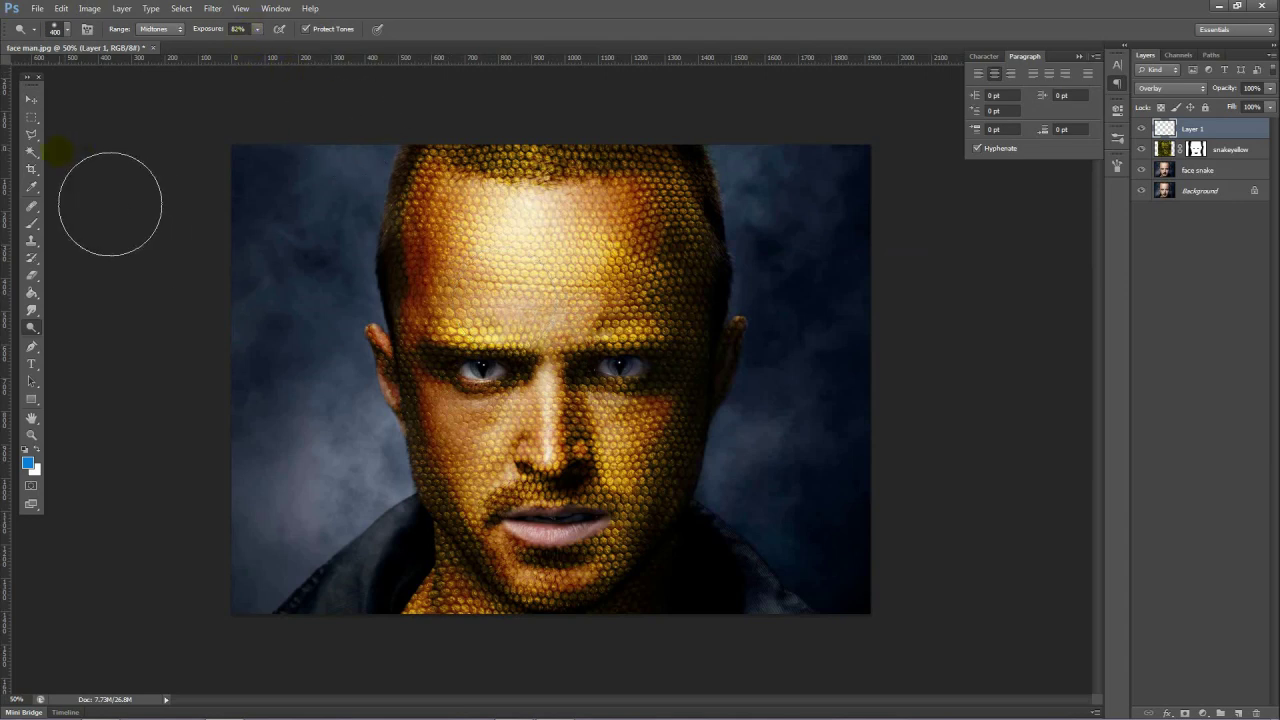
Set up the Brush tool with a 300 px size and 16% opacity.
{"action": "left_click", "coordinate": [31, 222]}
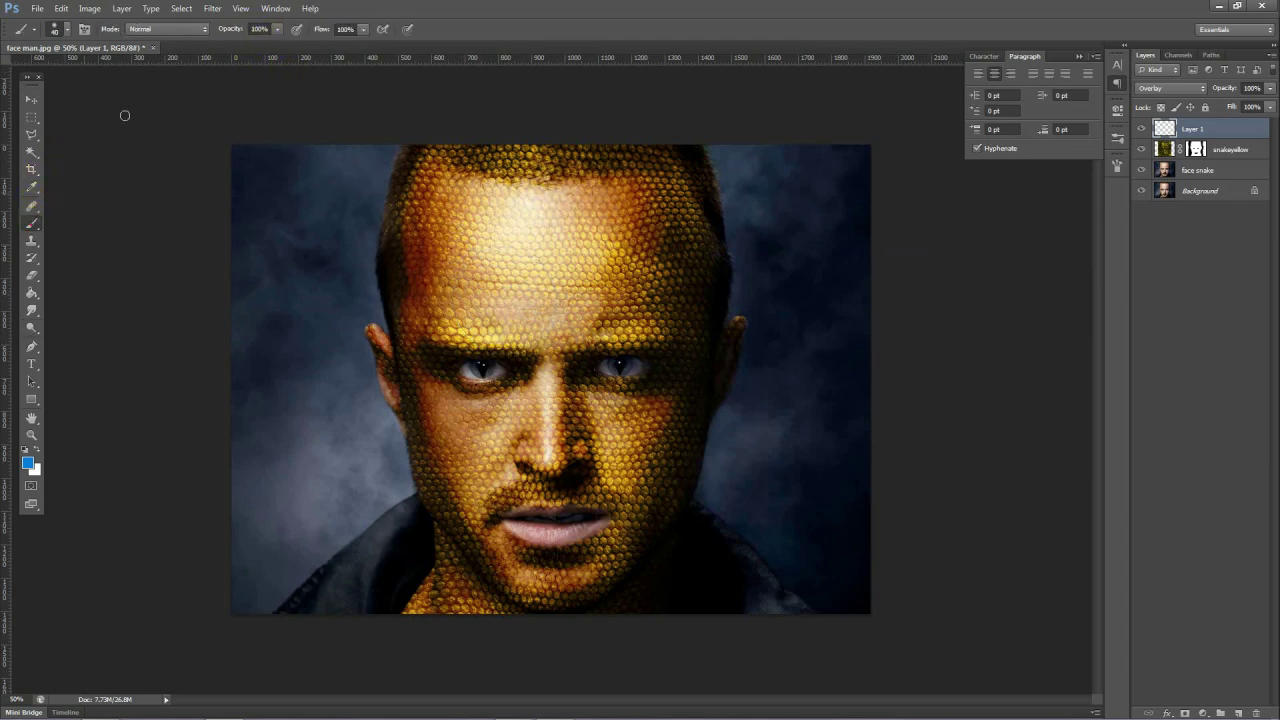
{"action": "left_click", "coordinate": [275, 30]}
{"action": "left_click", "coordinate": [439, 249]}
{"action": "key", "text": "bracketright"}
{"action": "key", "text": "bracketright"}
{"action": "key", "text": "bracketright"}
{"action": "key", "text": "bracketright"}
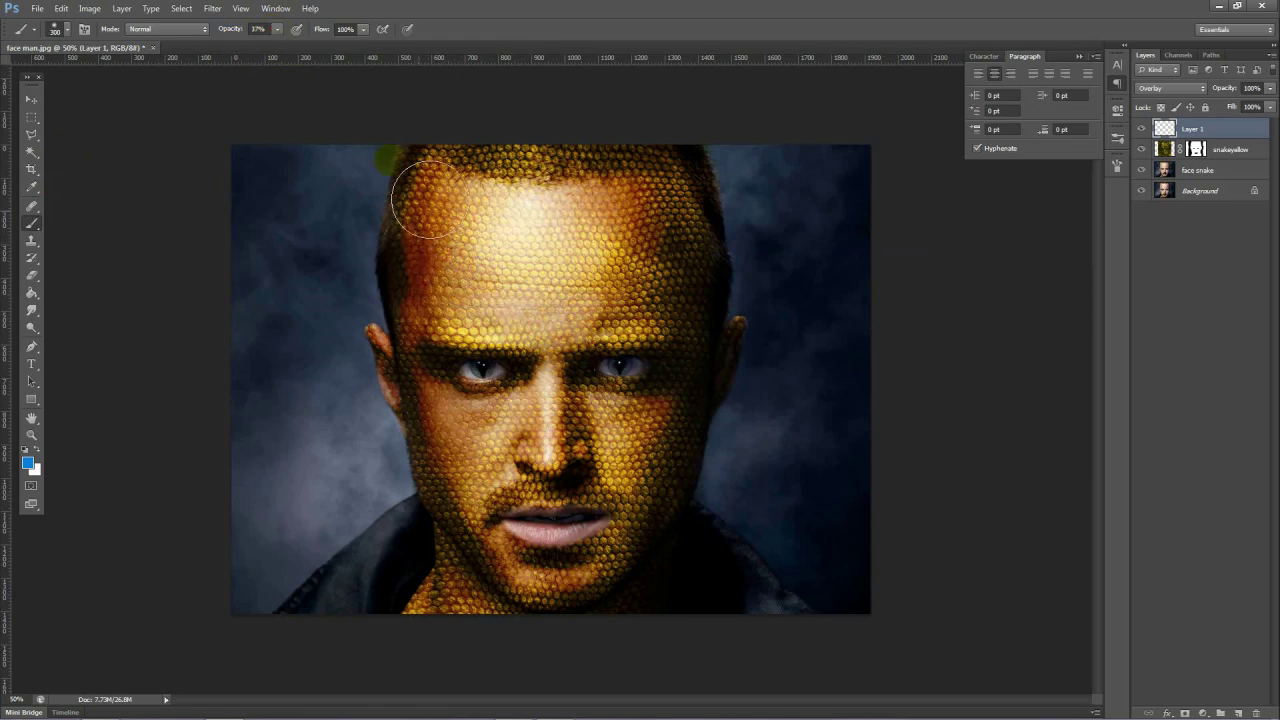
{"action": "left_click", "coordinate": [278, 30]}
{"action": "left_click_drag", "start_coordinate": [265, 47], "coordinate": [260, 47]}
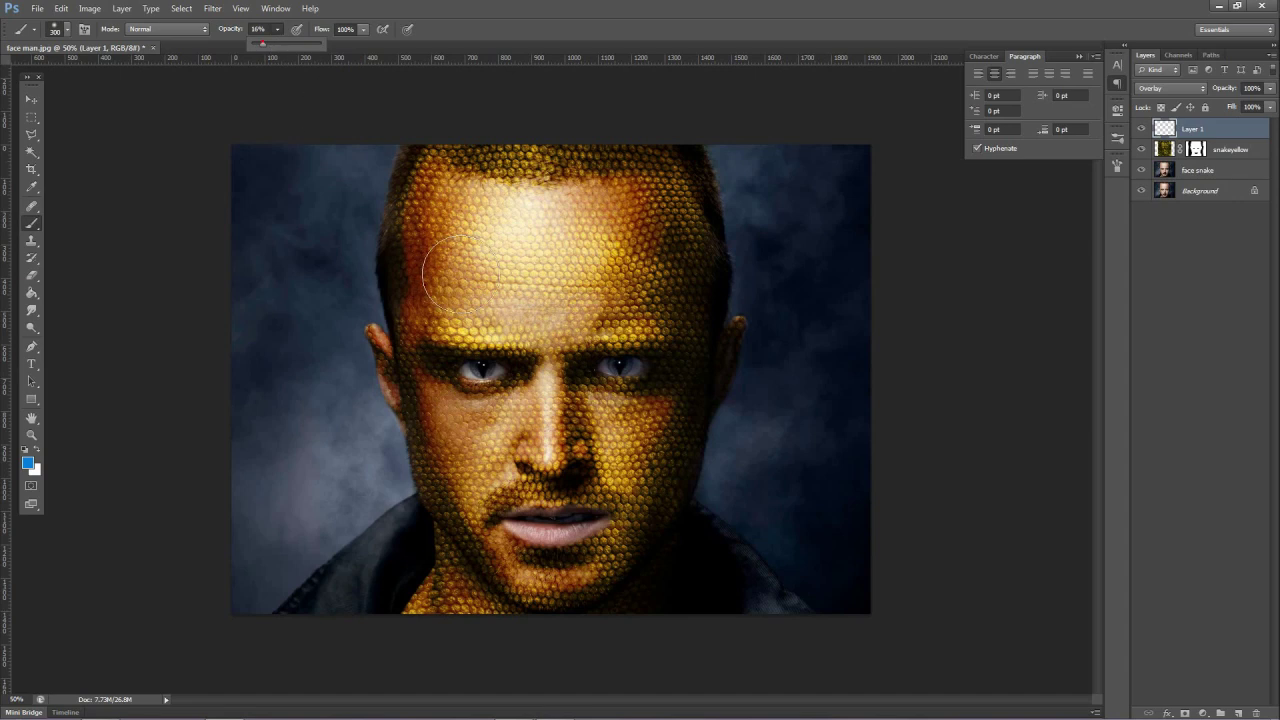
Brush the blue tint over the forehead, cheeks and jaw on Layer 1.
{"action": "left_click", "coordinate": [444, 248]}
{"action": "mouse_move", "coordinate": [498, 248]}
{"action": "left_mouse_down"}
{"action": "mouse_move", "coordinate": [502, 351]}
{"action": "mouse_move", "coordinate": [501, 229]}
{"action": "mouse_move", "coordinate": [464, 404]}
{"action": "mouse_move", "coordinate": [514, 508]}
{"action": "left_mouse_up"}
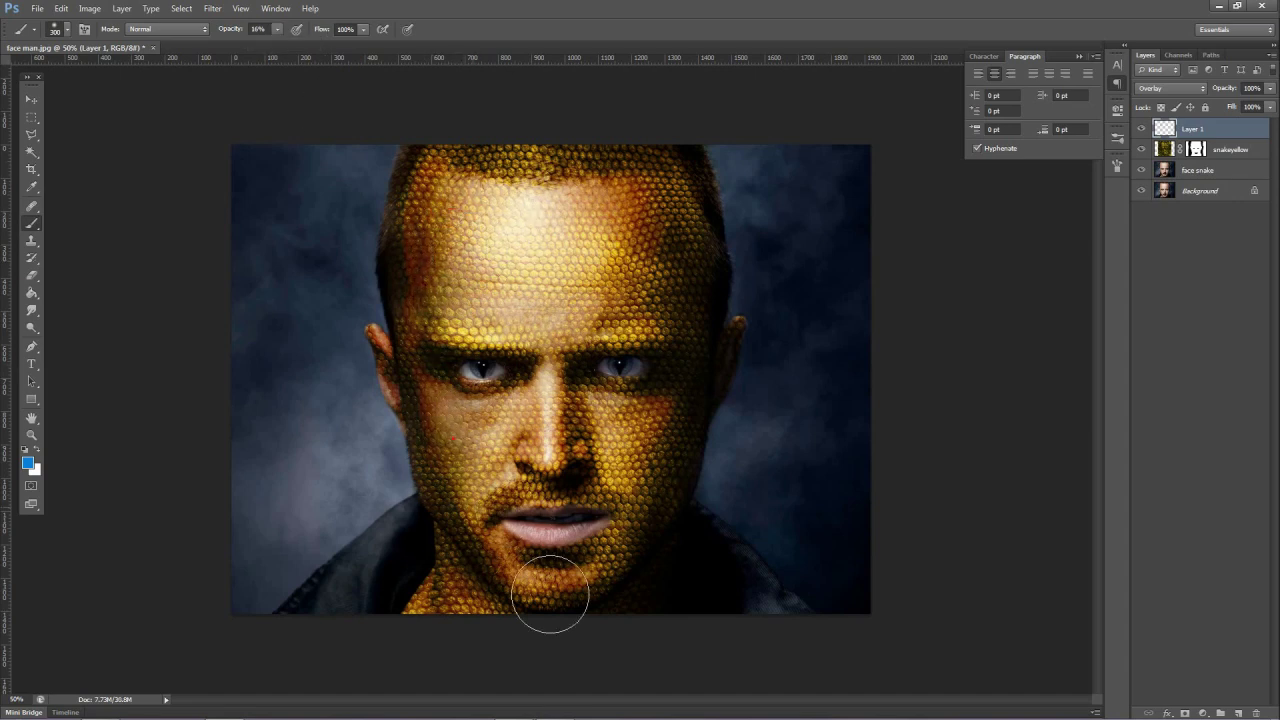
{"action": "mouse_move", "coordinate": [710, 560]}
{"action": "left_mouse_down"}
{"action": "mouse_move", "coordinate": [674, 559]}
{"action": "mouse_move", "coordinate": [703, 474]}
{"action": "mouse_move", "coordinate": [654, 477]}
{"action": "mouse_move", "coordinate": [580, 439]}
{"action": "mouse_move", "coordinate": [659, 312]}
{"action": "mouse_move", "coordinate": [686, 298]}
{"action": "mouse_move", "coordinate": [714, 317]}
{"action": "mouse_move", "coordinate": [700, 194]}
{"action": "mouse_move", "coordinate": [677, 274]}
{"action": "mouse_move", "coordinate": [557, 340]}
{"action": "mouse_move", "coordinate": [497, 318]}
{"action": "mouse_move", "coordinate": [509, 245]}
{"action": "mouse_move", "coordinate": [548, 210]}
{"action": "mouse_move", "coordinate": [558, 222]}
{"action": "mouse_move", "coordinate": [546, 510]}
{"action": "mouse_move", "coordinate": [523, 459]}
{"action": "mouse_move", "coordinate": [654, 457]}
{"action": "mouse_move", "coordinate": [689, 543]}
{"action": "mouse_move", "coordinate": [935, 318]}
{"action": "left_mouse_up"}
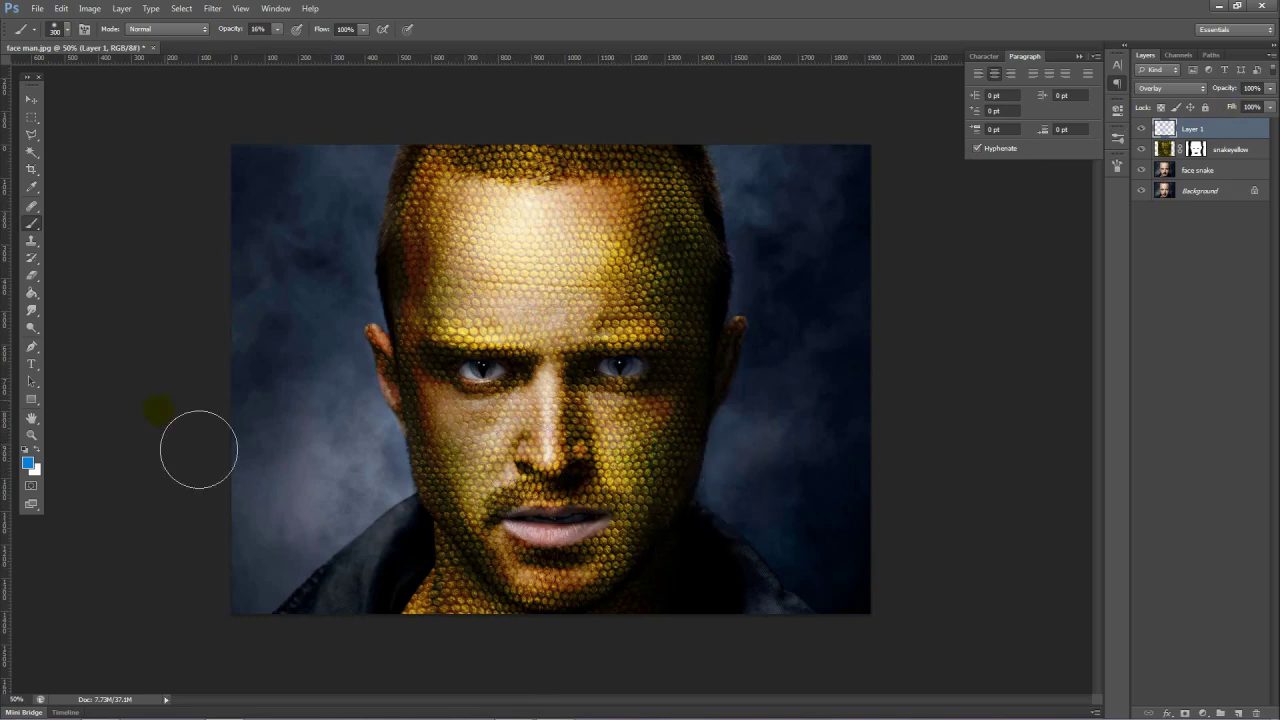
Reset the foreground colour to black and brush shading over the side of the forehead on Layer 1.
{"action": "left_click", "coordinate": [33, 451]}
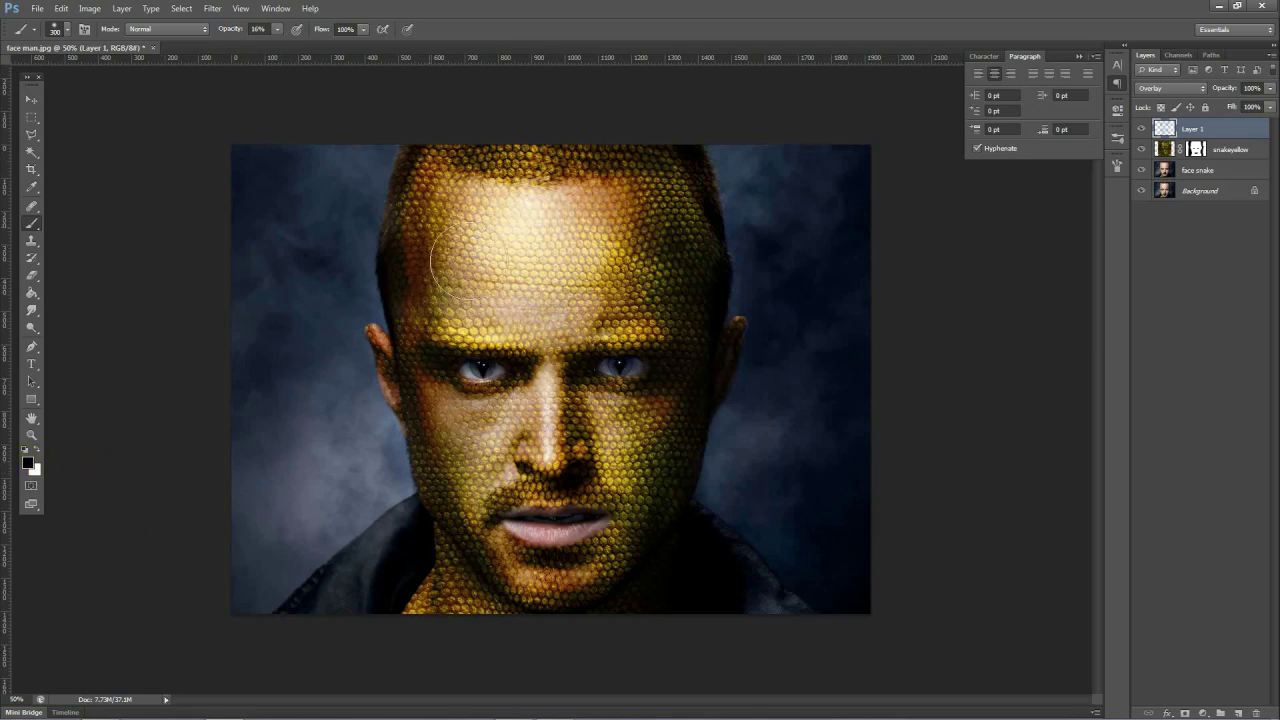
{"action": "mouse_move", "coordinate": [473, 222]}
{"action": "left_mouse_down"}
{"action": "mouse_move", "coordinate": [473, 366]}
{"action": "mouse_move", "coordinate": [474, 281]}
{"action": "mouse_move", "coordinate": [450, 288]}
{"action": "mouse_move", "coordinate": [456, 349]}
{"action": "left_mouse_up"}
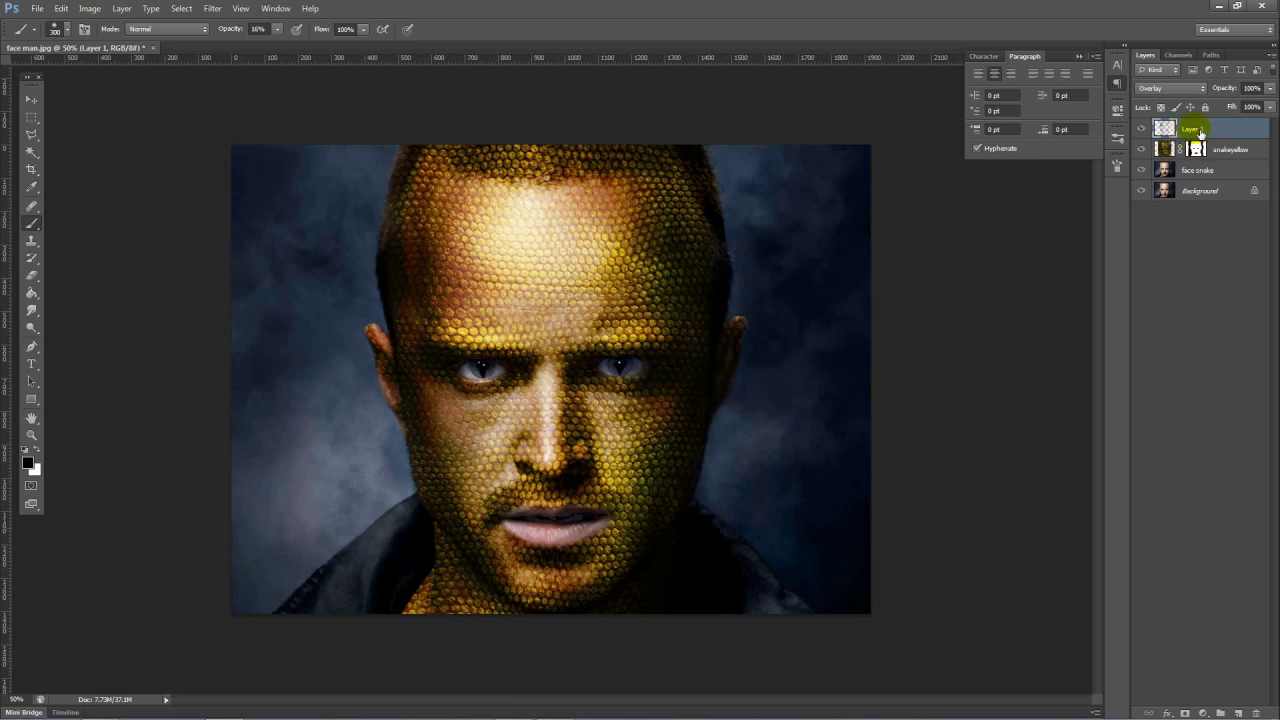
Set the foreground colour to a golden yellow sampled from the scales beside the mouth, #b69821.
{"action": "key", "text": "ctrl+plus"}
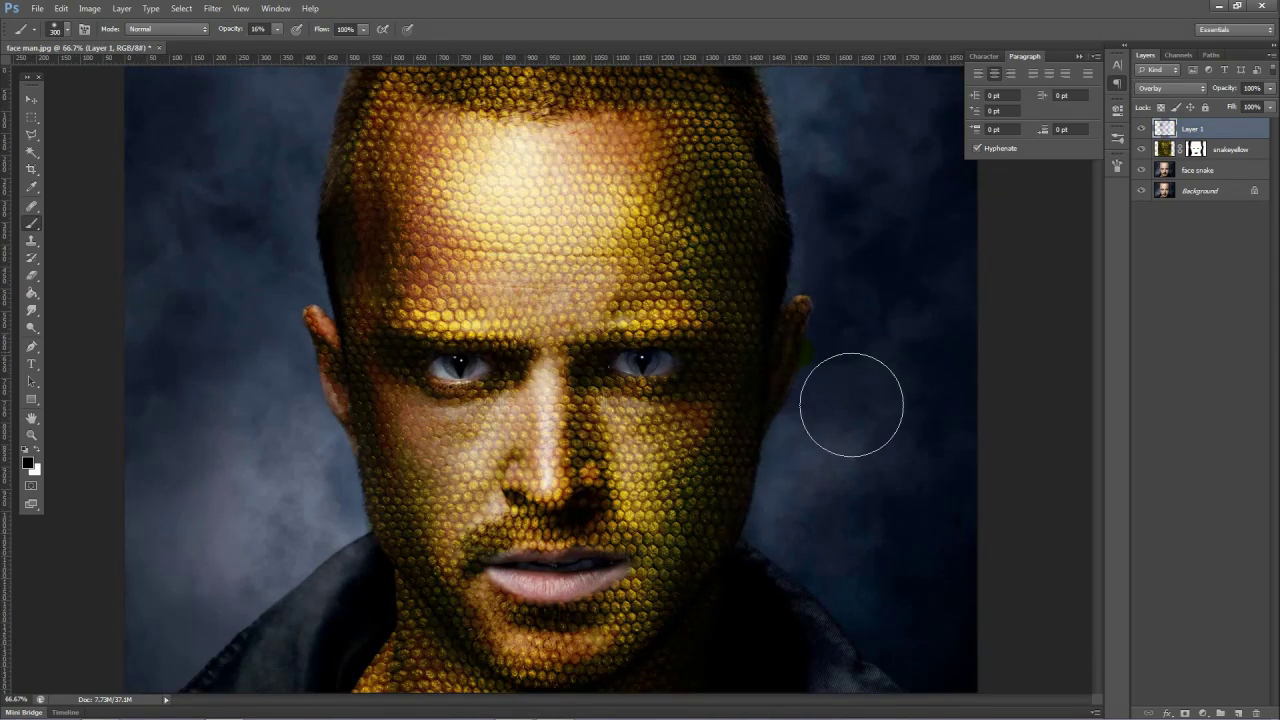
{"action": "left_click", "coordinate": [28, 462]}
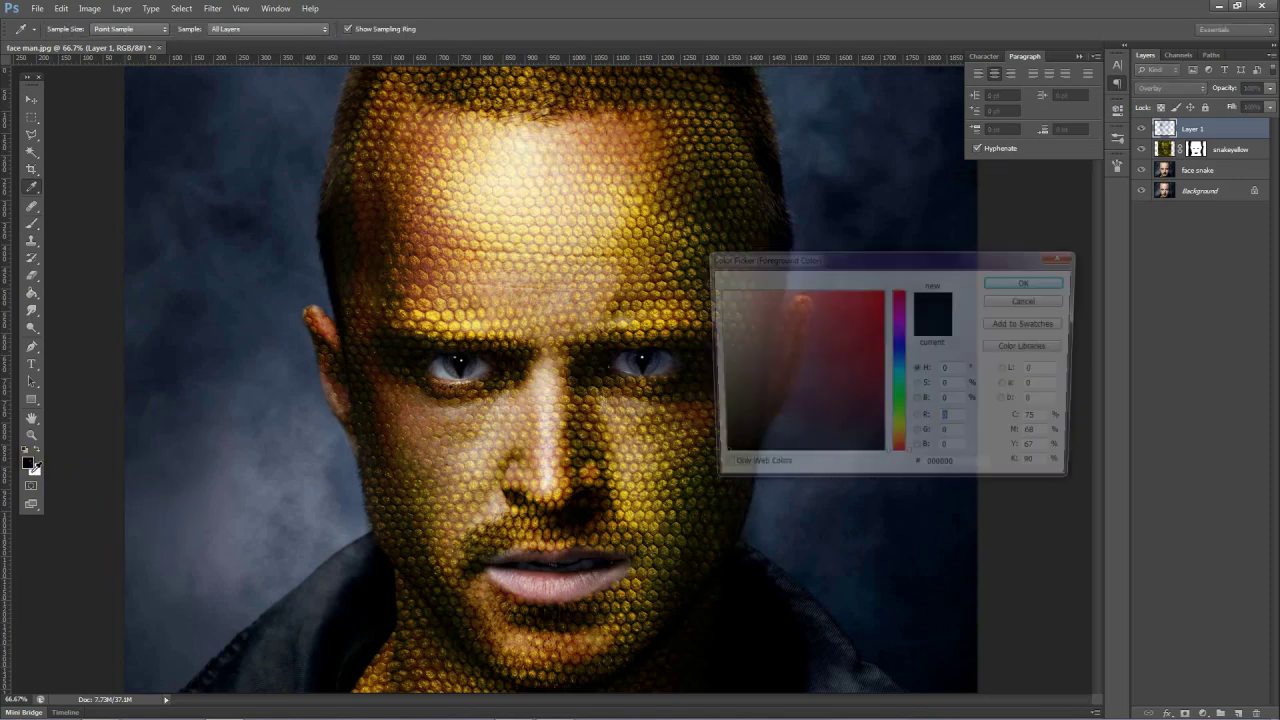
{"action": "left_click", "coordinate": [655, 237]}
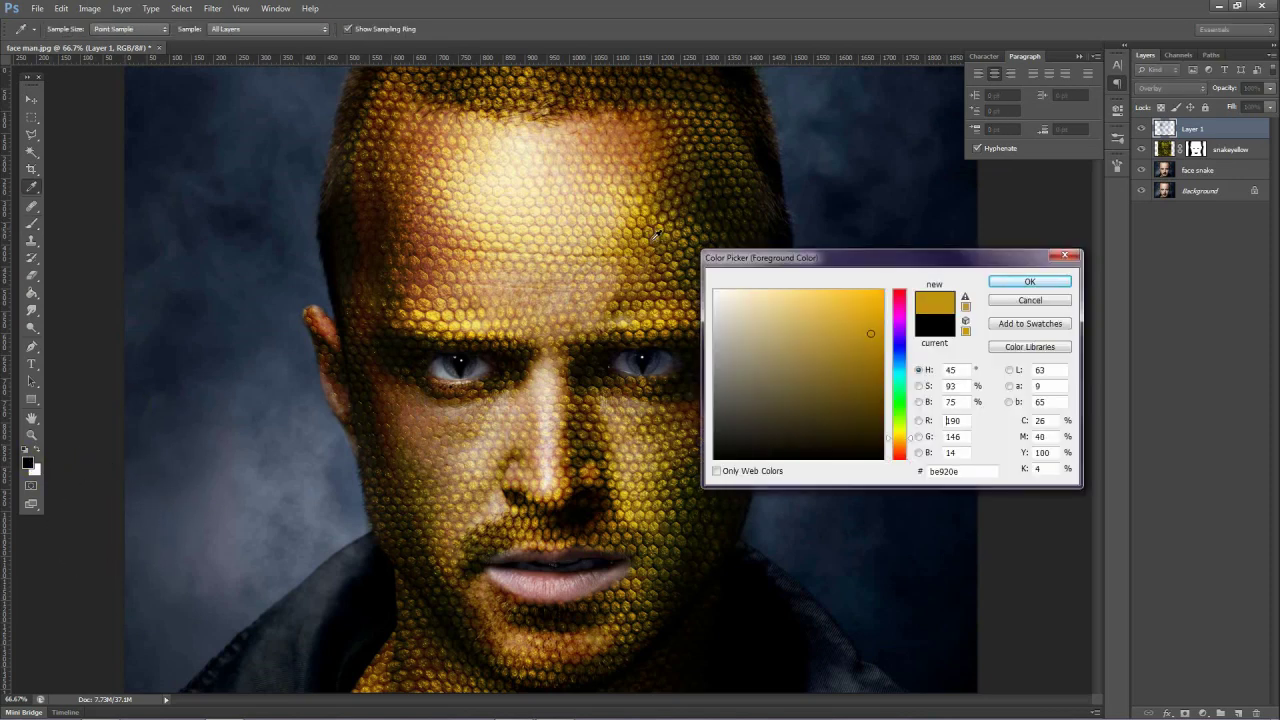
{"action": "left_click", "coordinate": [632, 514]}
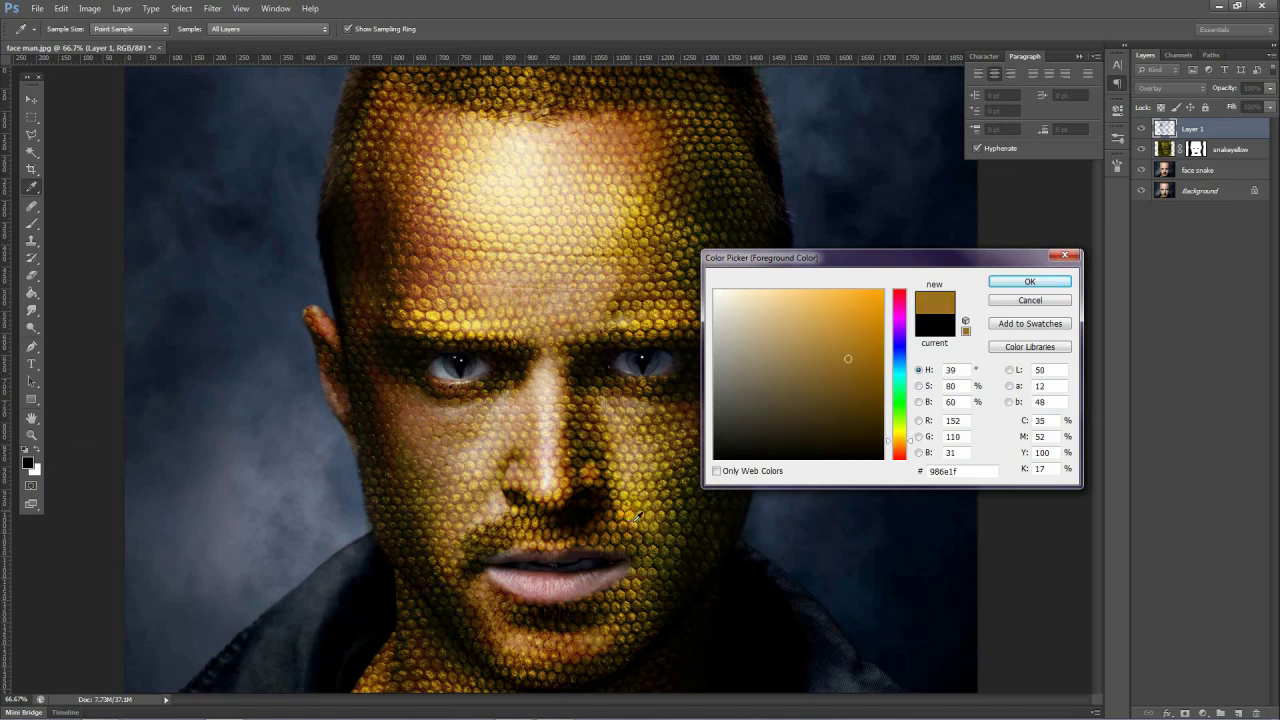
{"action": "left_click", "coordinate": [635, 521]}
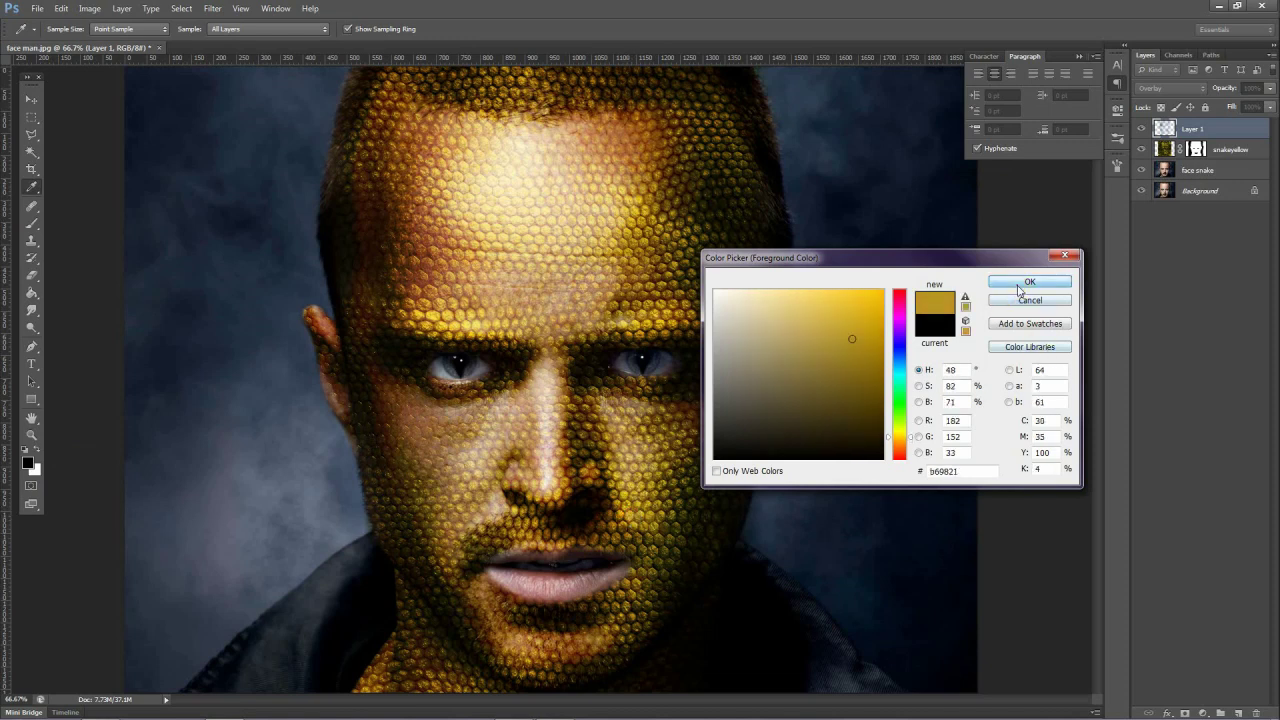
{"action": "left_click", "coordinate": [1029, 282]}
Reduce the brush to 90 px and paint the golden tint over both lips on Layer 1.
{"action": "key", "text": "bracketleft"}
{"action": "key", "text": "bracketleft"}
{"action": "key", "text": "bracketleft"}
{"action": "key", "text": "bracketleft"}
{"action": "key", "text": "bracketleft"}
{"action": "left_click", "coordinate": [583, 592]}
{"action": "key", "text": "ctrl+z"}
{"action": "key", "text": "["}
{"action": "key", "text": "["}
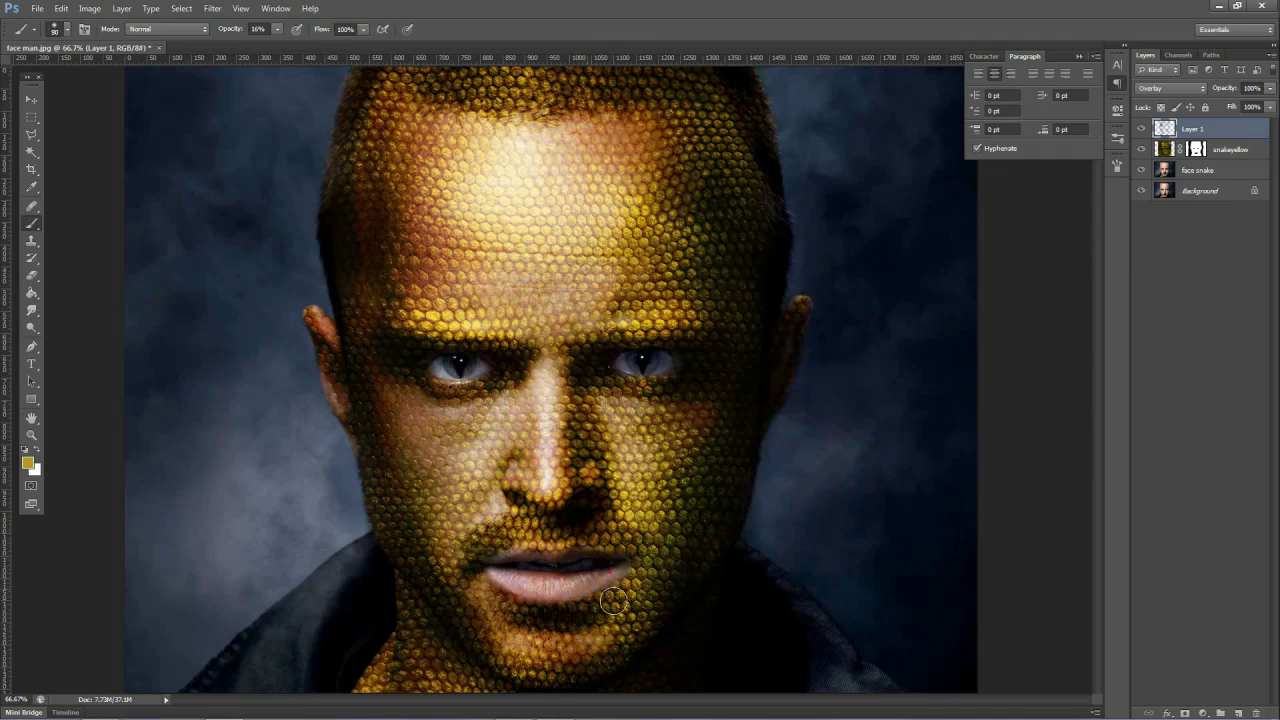
{"action": "left_click_drag", "start_coordinate": [617, 595], "coordinate": [596, 595]}
{"action": "left_click_drag", "start_coordinate": [489, 602], "coordinate": [535, 591]}
{"action": "left_click_drag", "start_coordinate": [651, 589], "coordinate": [522, 591]}
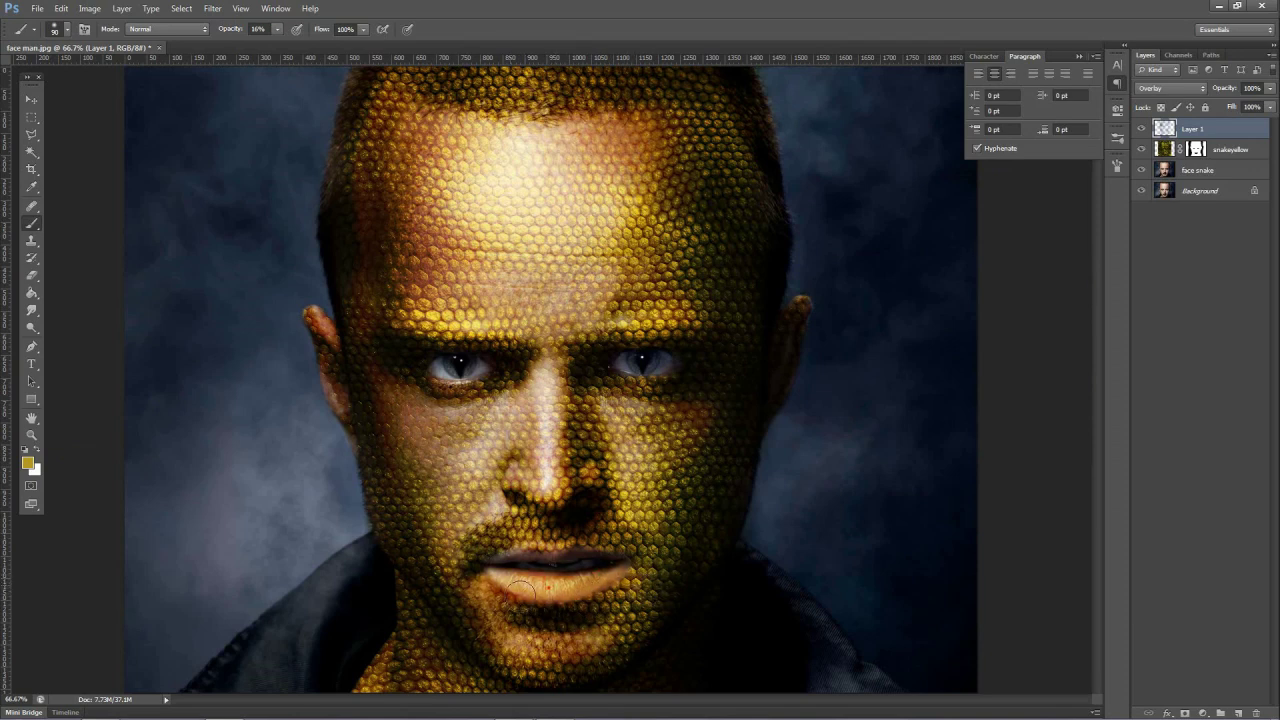
{"action": "mouse_move", "coordinate": [653, 586]}
{"action": "left_mouse_down"}
{"action": "mouse_move", "coordinate": [607, 598]}
{"action": "mouse_move", "coordinate": [510, 560]}
{"action": "mouse_move", "coordinate": [612, 566]}
{"action": "mouse_move", "coordinate": [538, 564]}
{"action": "left_mouse_up"}
Reduce the brush to about 35 px and paint the golden tint over both irises.
{"action": "key", "text": "bracketleft"}
{"action": "key", "text": "bracketleft"}
{"action": "left_click_drag", "start_coordinate": [440, 372], "coordinate": [462, 375]}
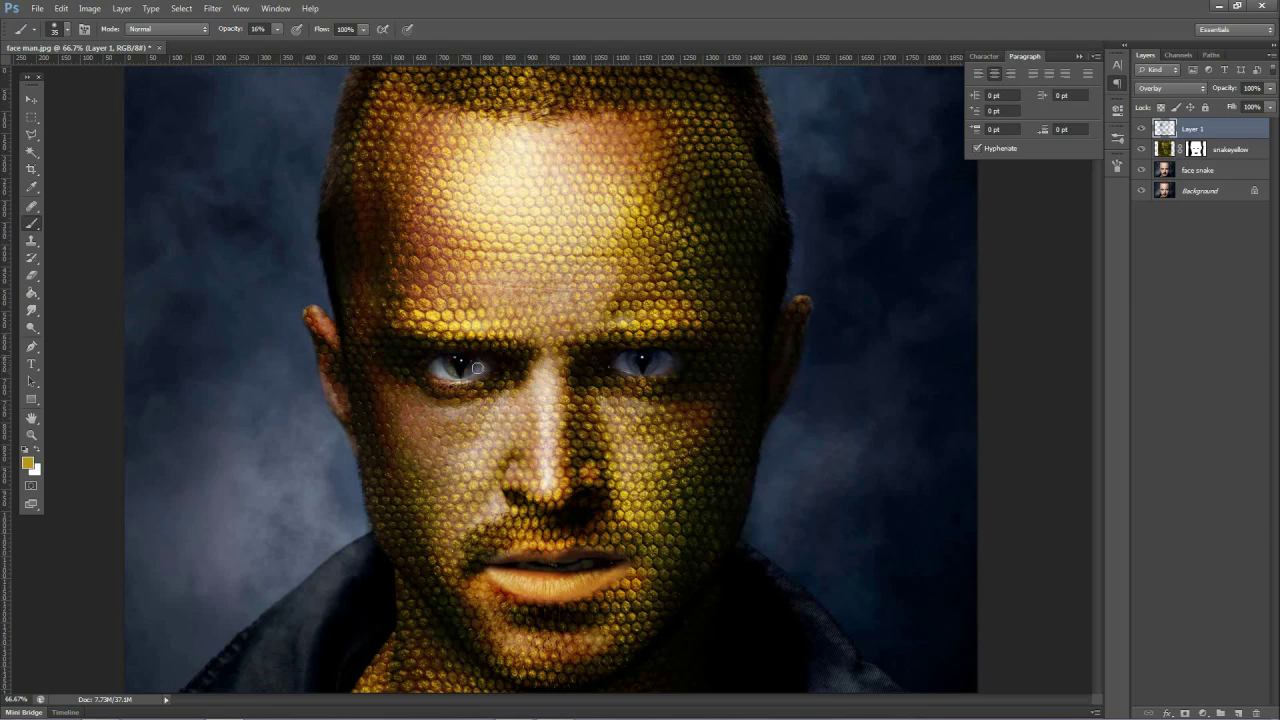
{"action": "left_click_drag", "start_coordinate": [446, 372], "coordinate": [457, 375]}
{"action": "left_click", "coordinate": [456, 368]}
{"action": "left_click_drag", "start_coordinate": [654, 373], "coordinate": [637, 366]}
Set the foreground colour to dark olive, #74600f, and touch up the face with a 50 px brush.
{"action": "left_click", "coordinate": [27, 469]}
{"action": "left_click", "coordinate": [862, 382]}
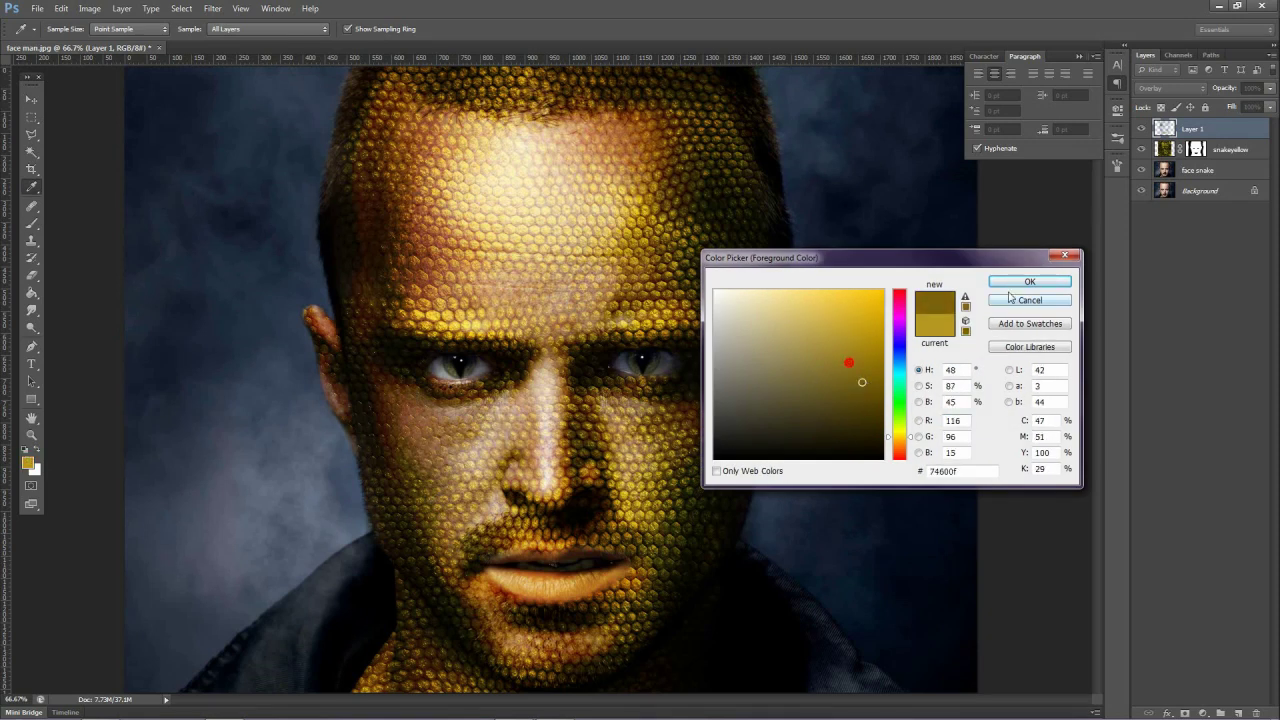
{"action": "left_click", "coordinate": [1012, 281]}
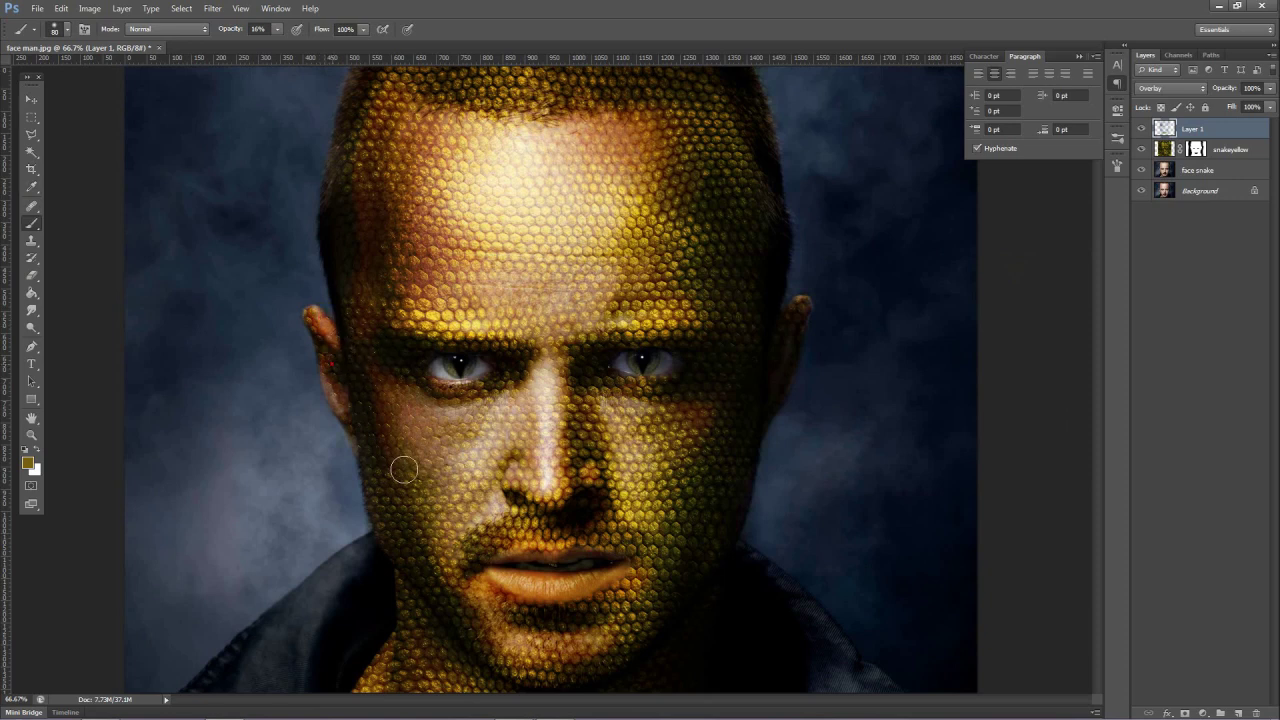
{"action": "left_click", "coordinate": [460, 466]}
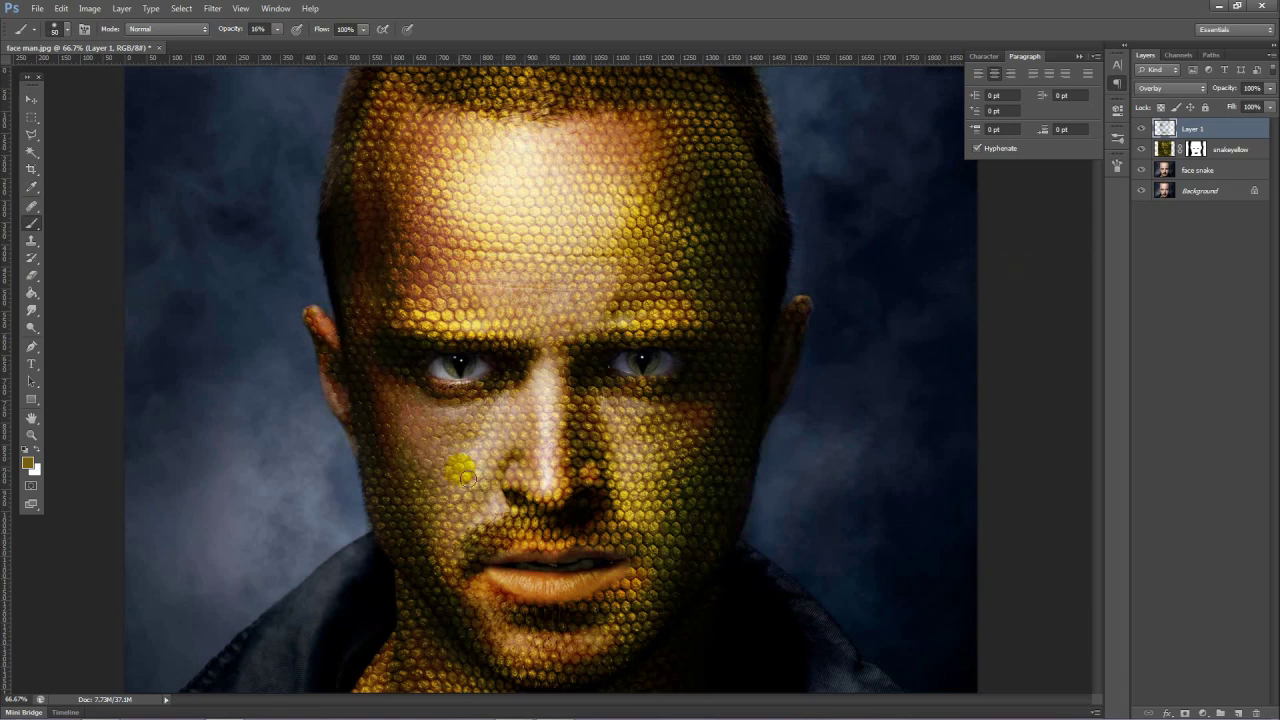
{"action": "key", "text": "ctrl+minus"}
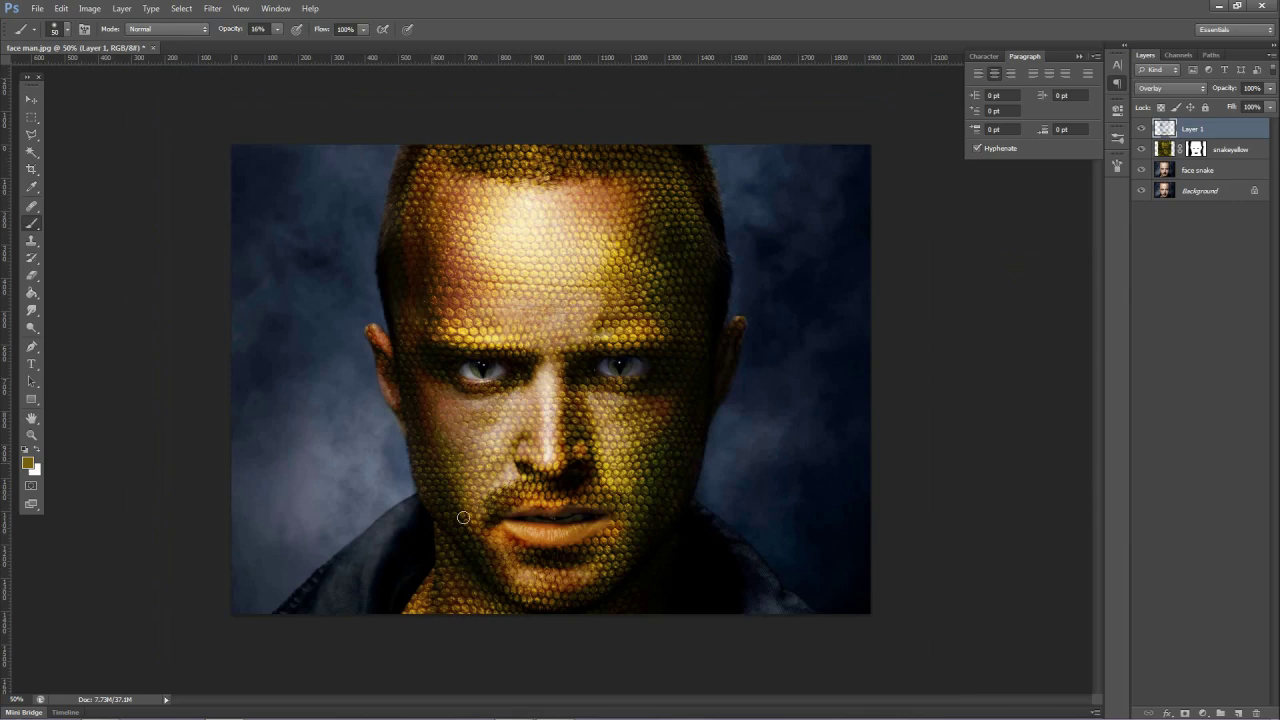
{"action": "left_click", "coordinate": [516, 332]}
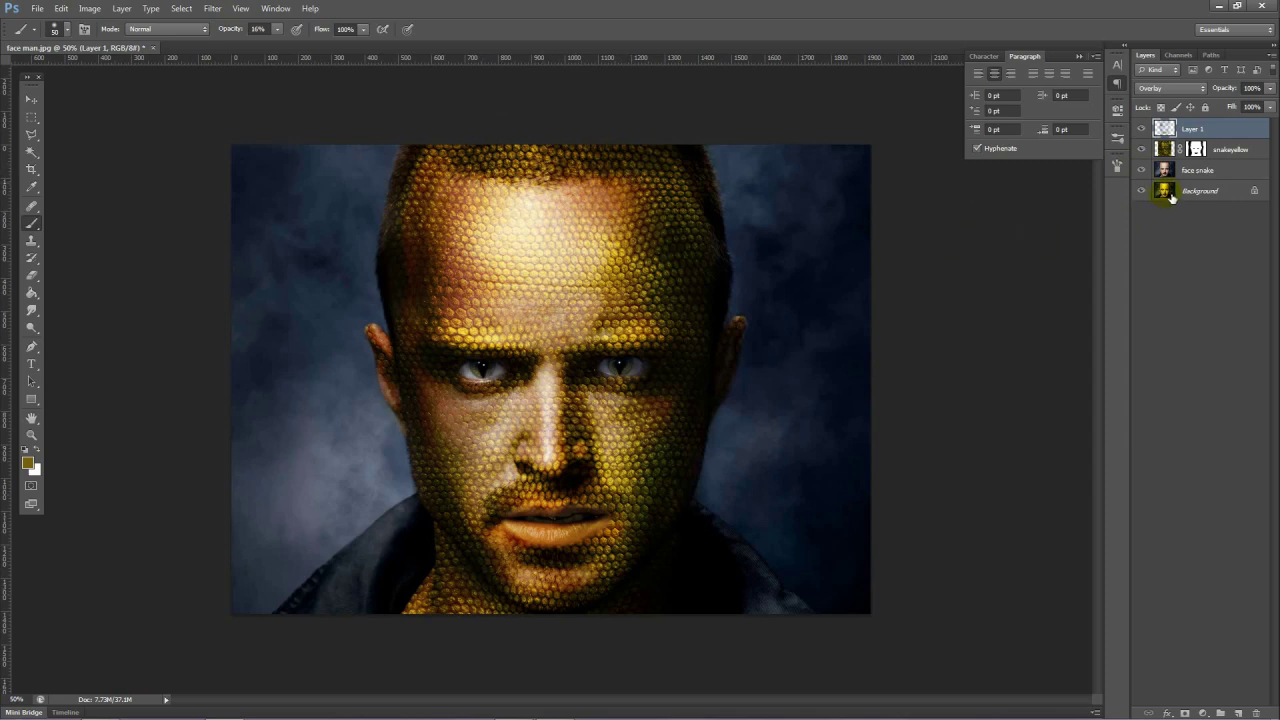
Hide the snakeyellow and Layer 1 layers, and outline the hair above the forehead with the Lasso tool.
{"action": "left_click", "coordinate": [1141, 149]}
{"action": "left_click", "coordinate": [1141, 129]}
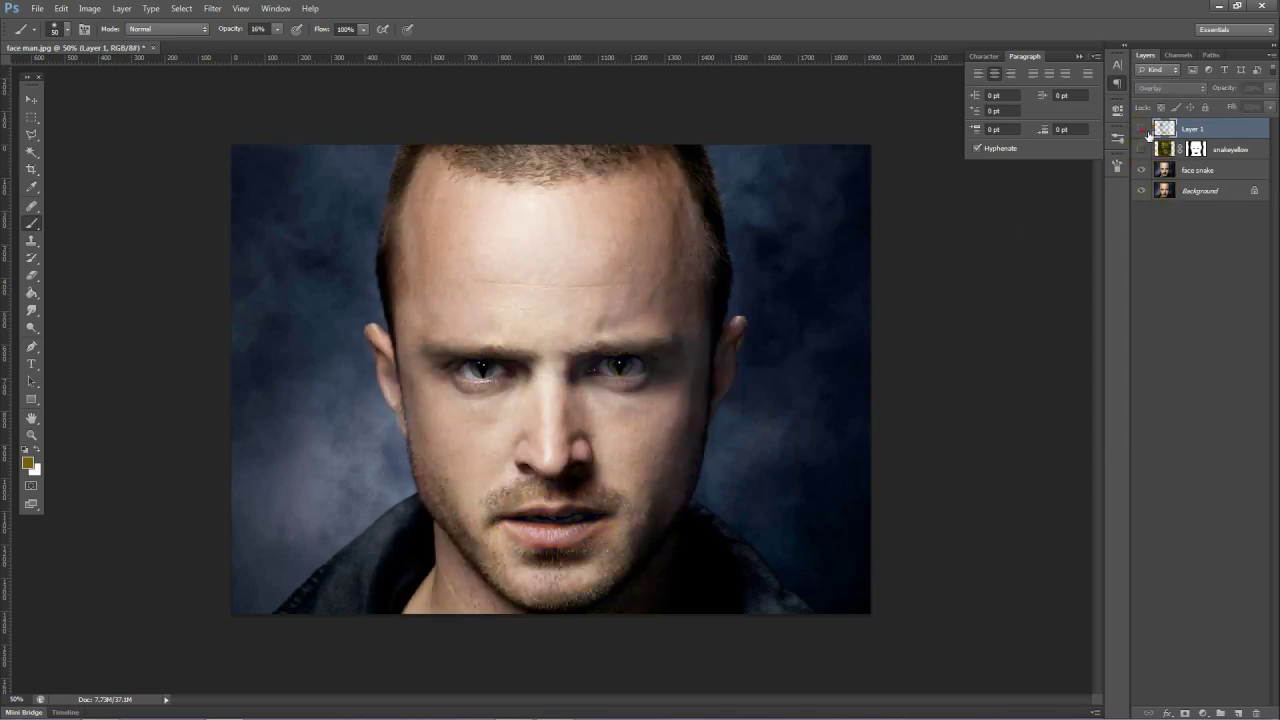
{"action": "key", "text": "ctrl+plus"}
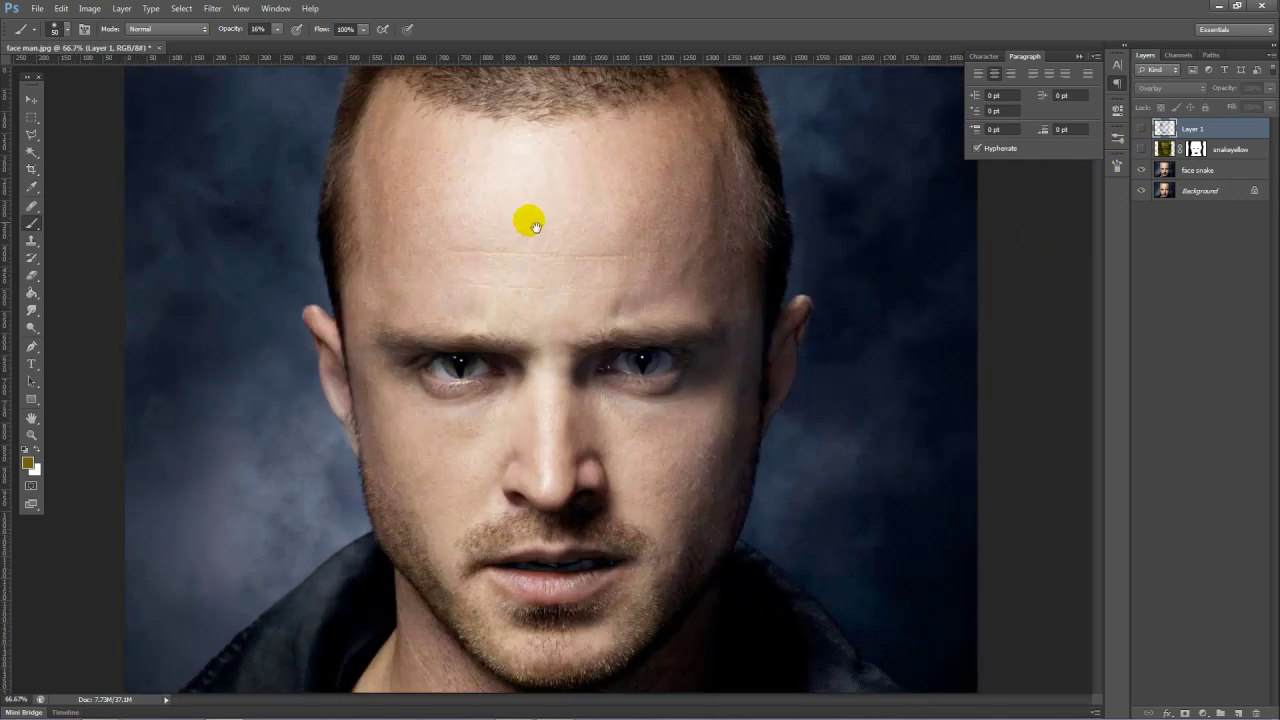
{"action": "left_click", "coordinate": [34, 131]}
{"action": "right_click", "coordinate": [31, 135]}
{"action": "left_click", "coordinate": [78, 133]}
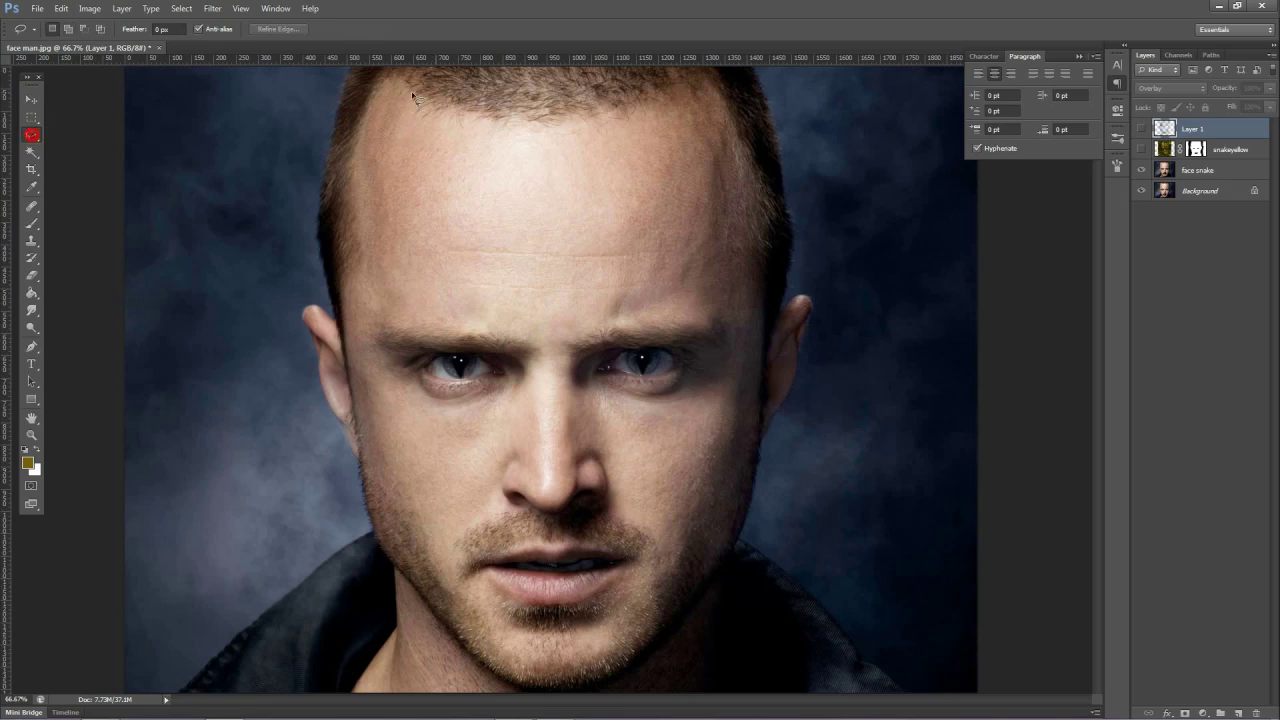
{"action": "mouse_move", "coordinate": [478, 52]}
{"action": "left_mouse_down"}
{"action": "mouse_move", "coordinate": [650, 45]}
{"action": "mouse_move", "coordinate": [708, 62]}
{"action": "mouse_move", "coordinate": [686, 129]}
{"action": "mouse_move", "coordinate": [528, 153]}
{"action": "mouse_move", "coordinate": [432, 128]}
{"action": "mouse_move", "coordinate": [391, 100]}
{"action": "mouse_move", "coordinate": [345, 130]}
{"action": "left_mouse_up"}
{"action": "left_click", "coordinate": [63, 9]}
{"action": "left_click", "coordinate": [65, 10]}
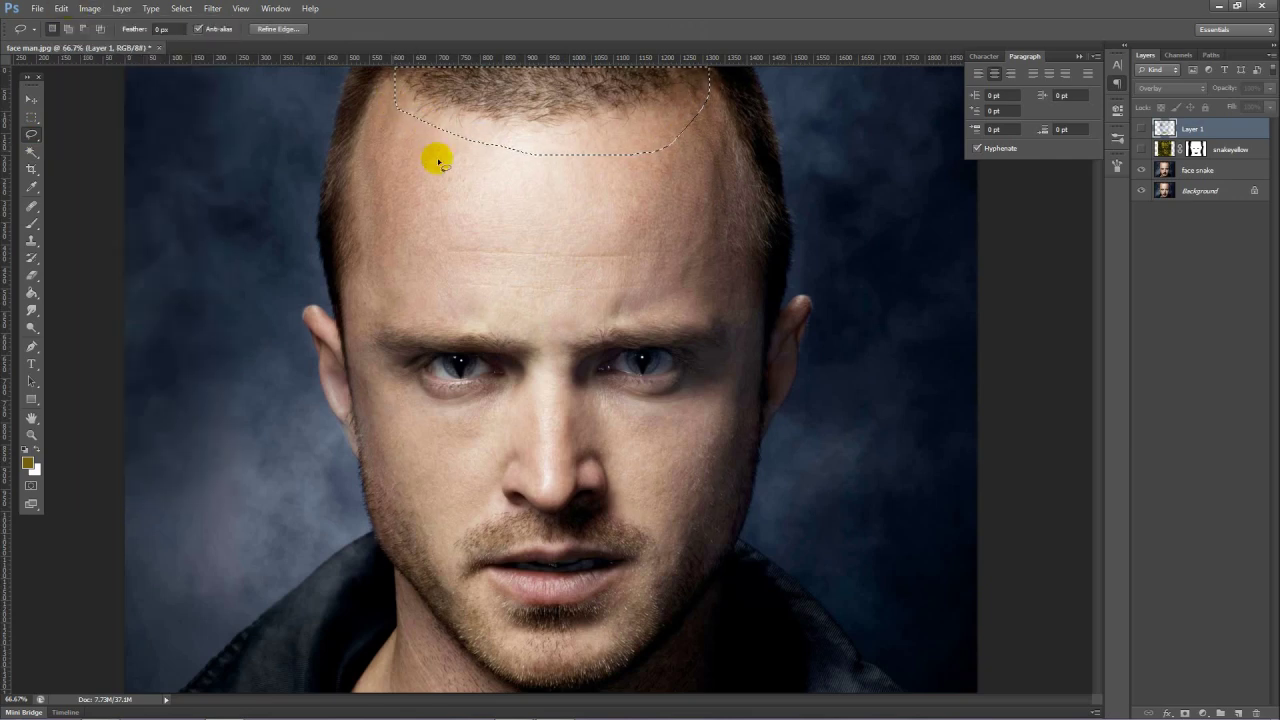
Replace the selected hair on the face snake layer with a Content-Aware fill at Normal mode and 100% opacity, and deselect.
{"action": "left_click", "coordinate": [1197, 170]}
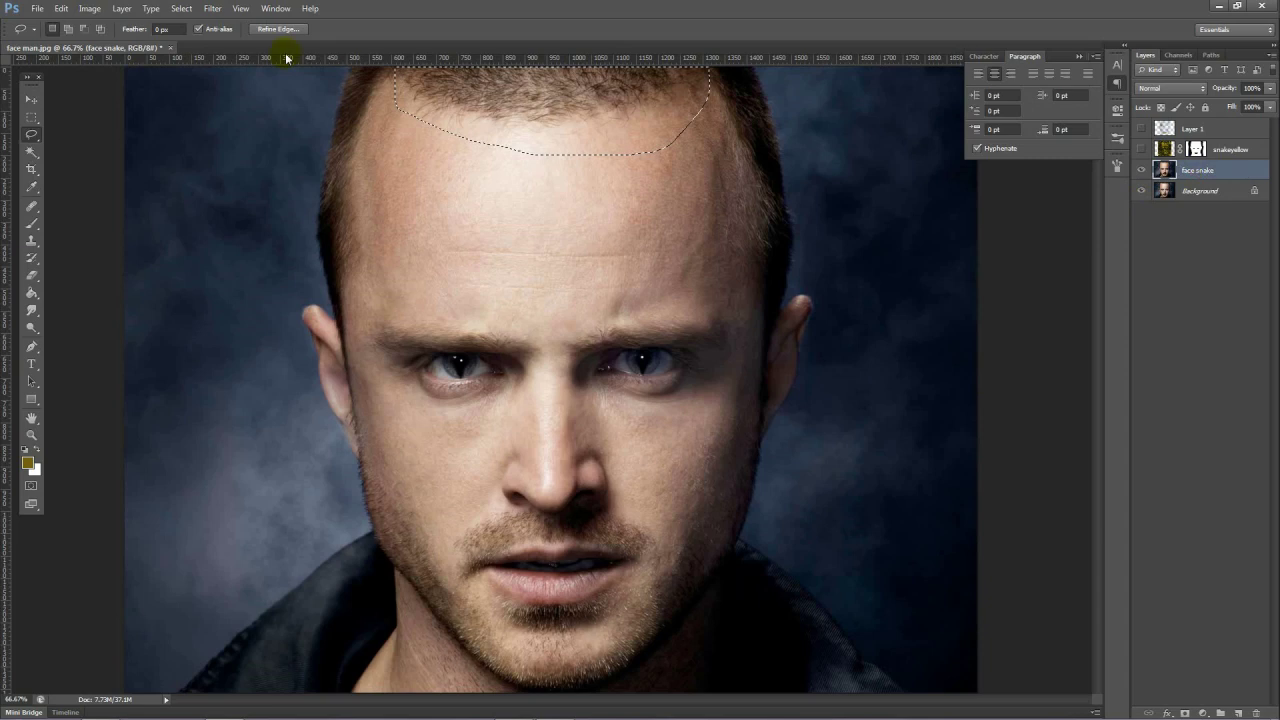
{"action": "left_click", "coordinate": [61, 8]}
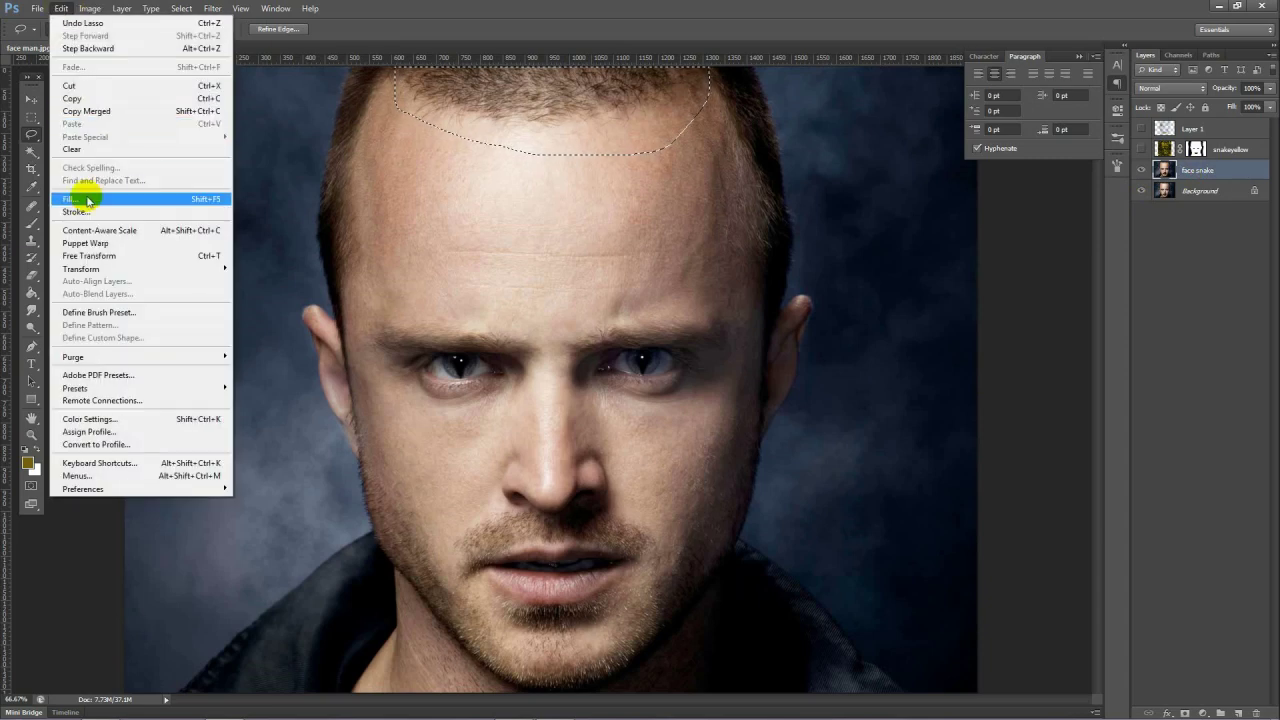
{"action": "left_click", "coordinate": [87, 200]}
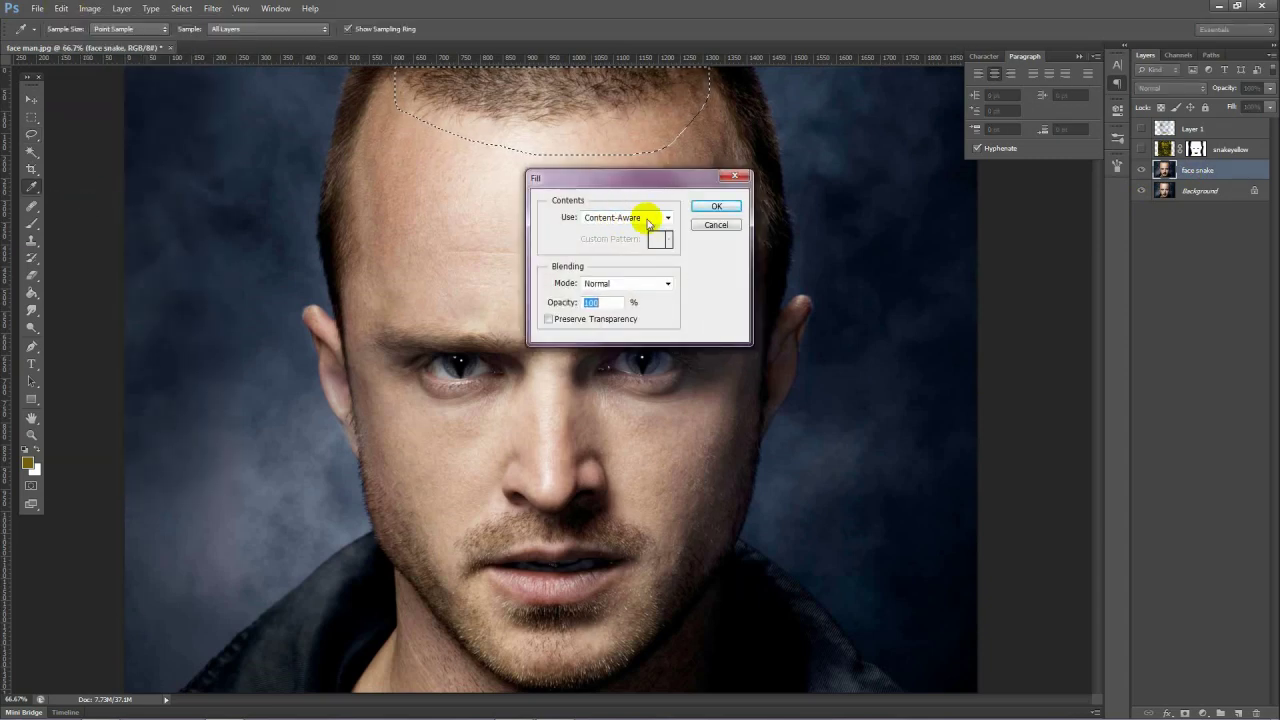
{"action": "left_click", "coordinate": [717, 208]}
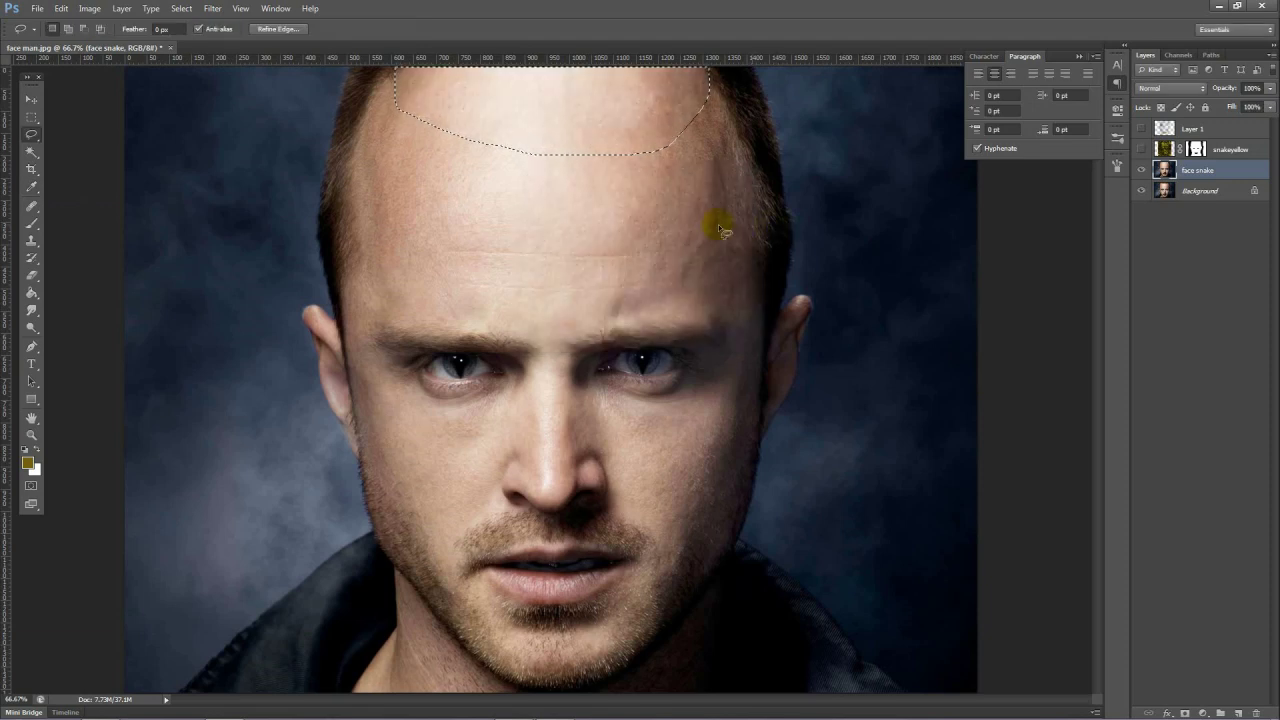
{"action": "left_click", "coordinate": [80, 118]}
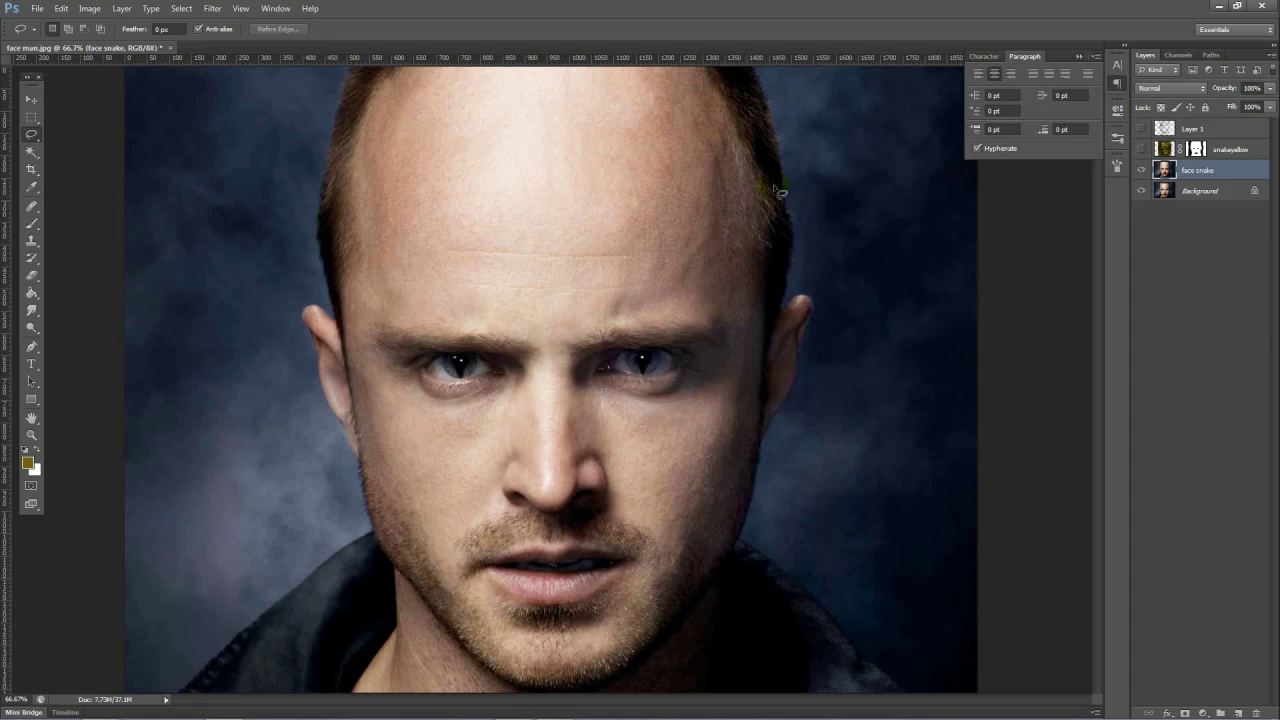
Show the snakeyellow and Layer 1 layers again.
{"action": "left_click", "coordinate": [1142, 149]}
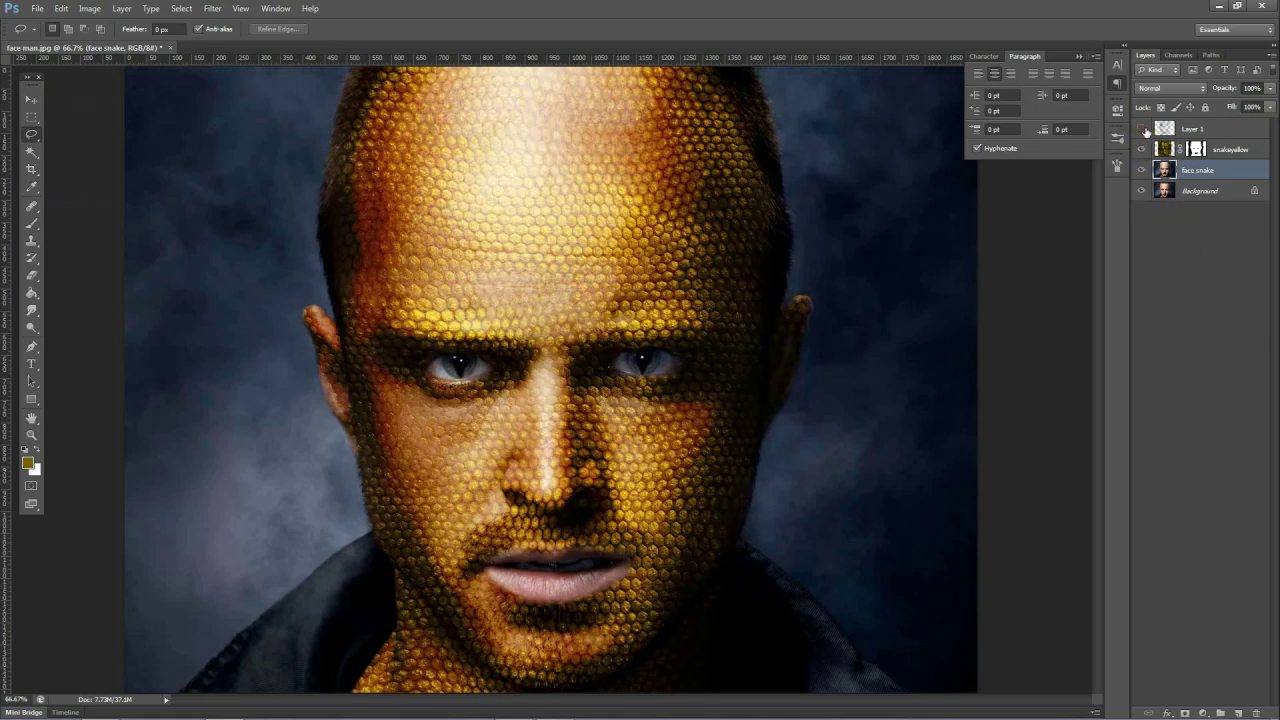
{"action": "left_click", "coordinate": [1142, 129]}
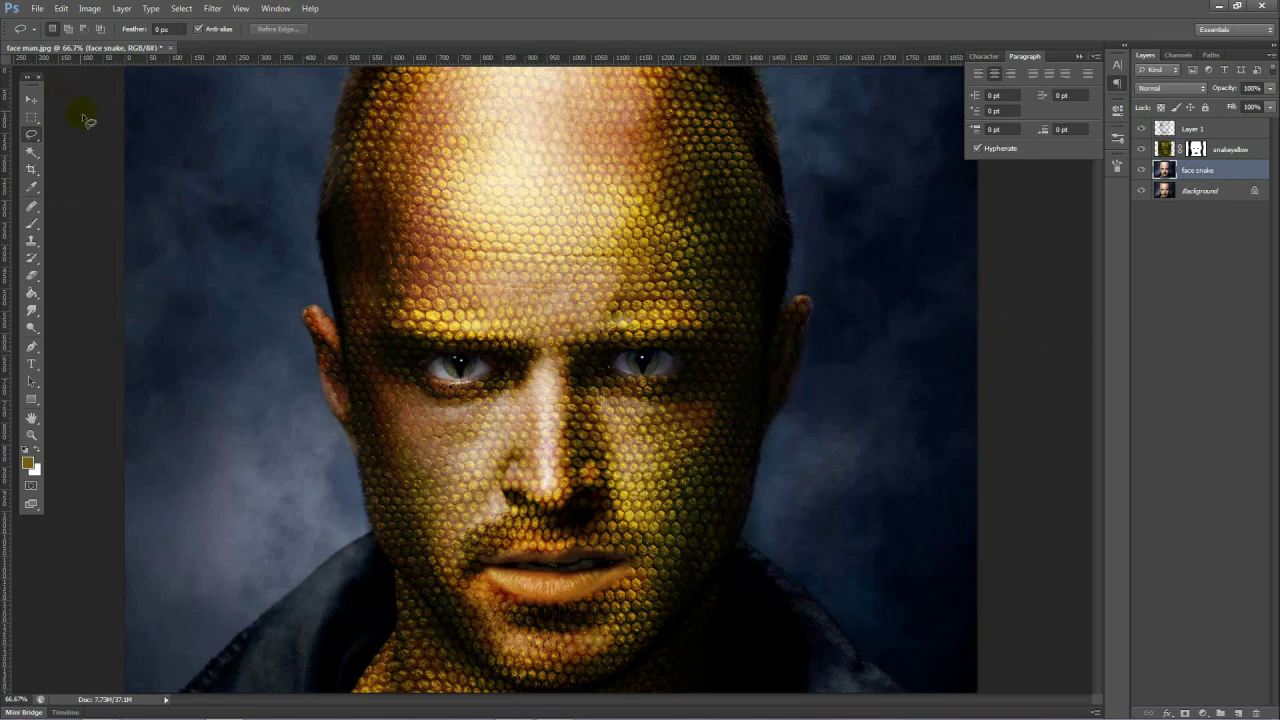
{"action": "key", "text": "ctrl+minus"}
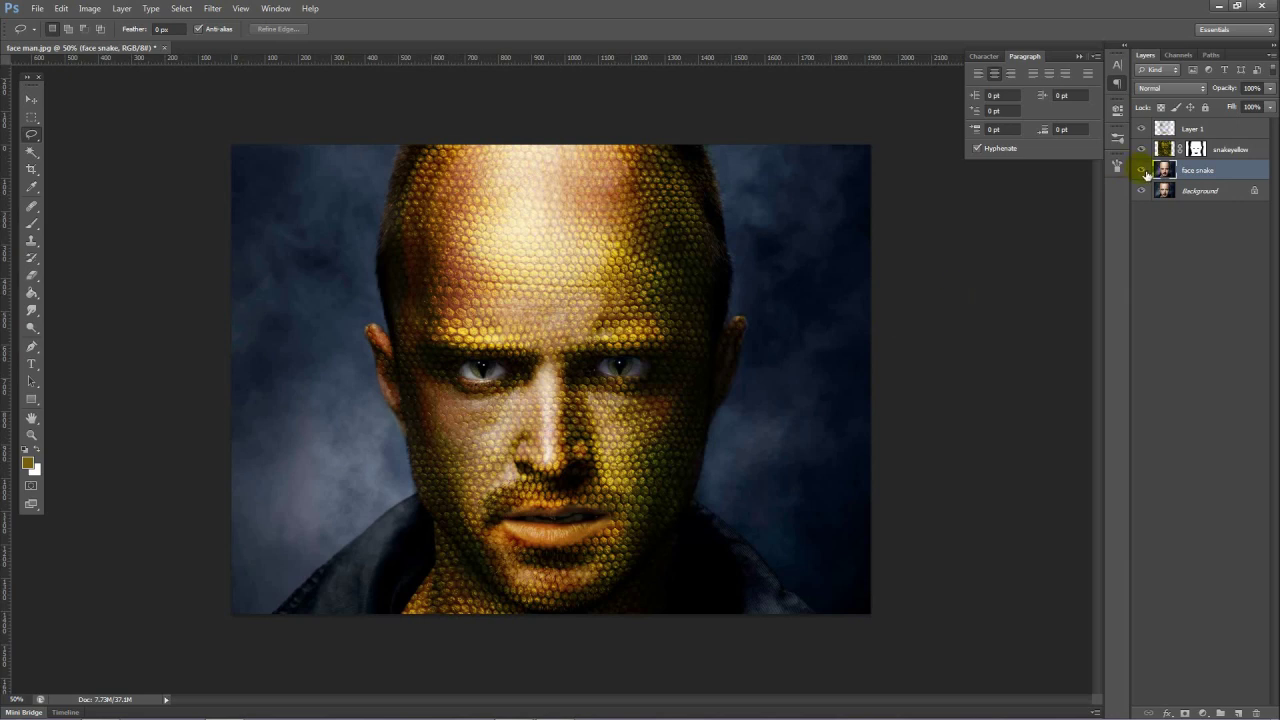
Delete Layer 1, snakeyellow and face snake together, keeping only the Background layer.
{"action": "left_click", "coordinate": [1222, 138], "text": "shift"}
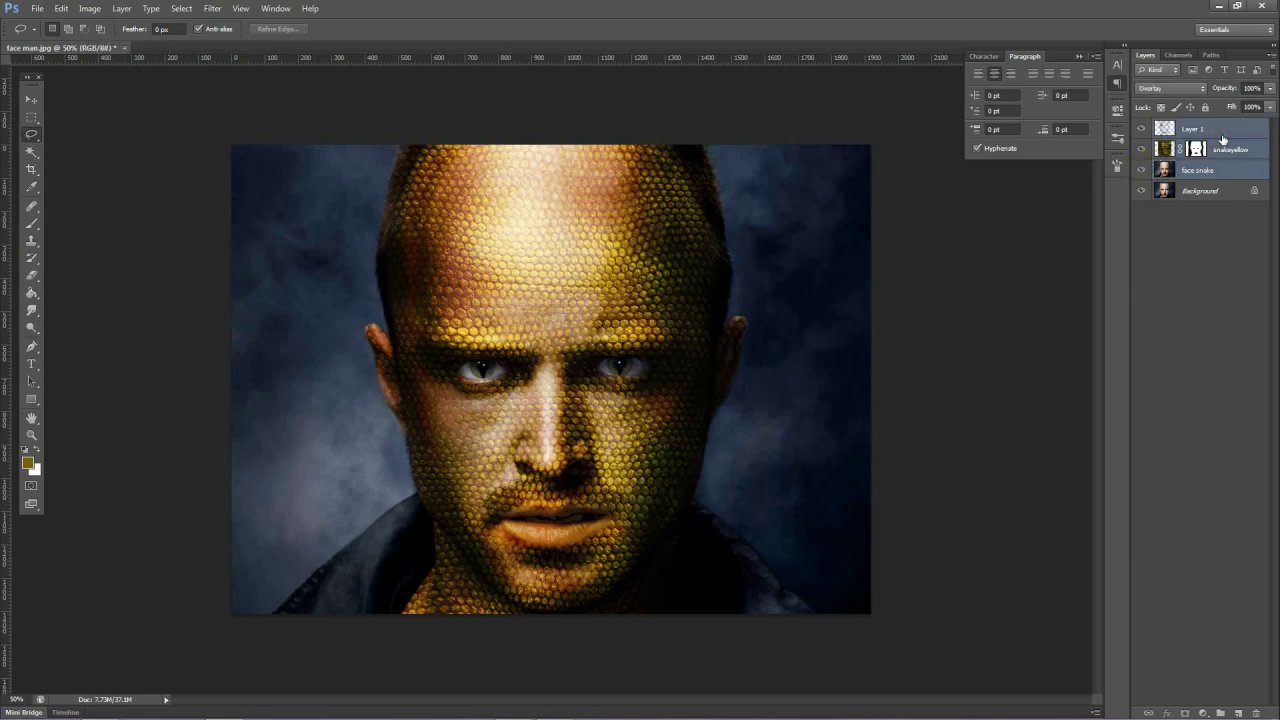
{"action": "left_click", "coordinate": [1236, 179]}
{"action": "left_click_drag", "start_coordinate": [1236, 179], "coordinate": [1265, 714]}
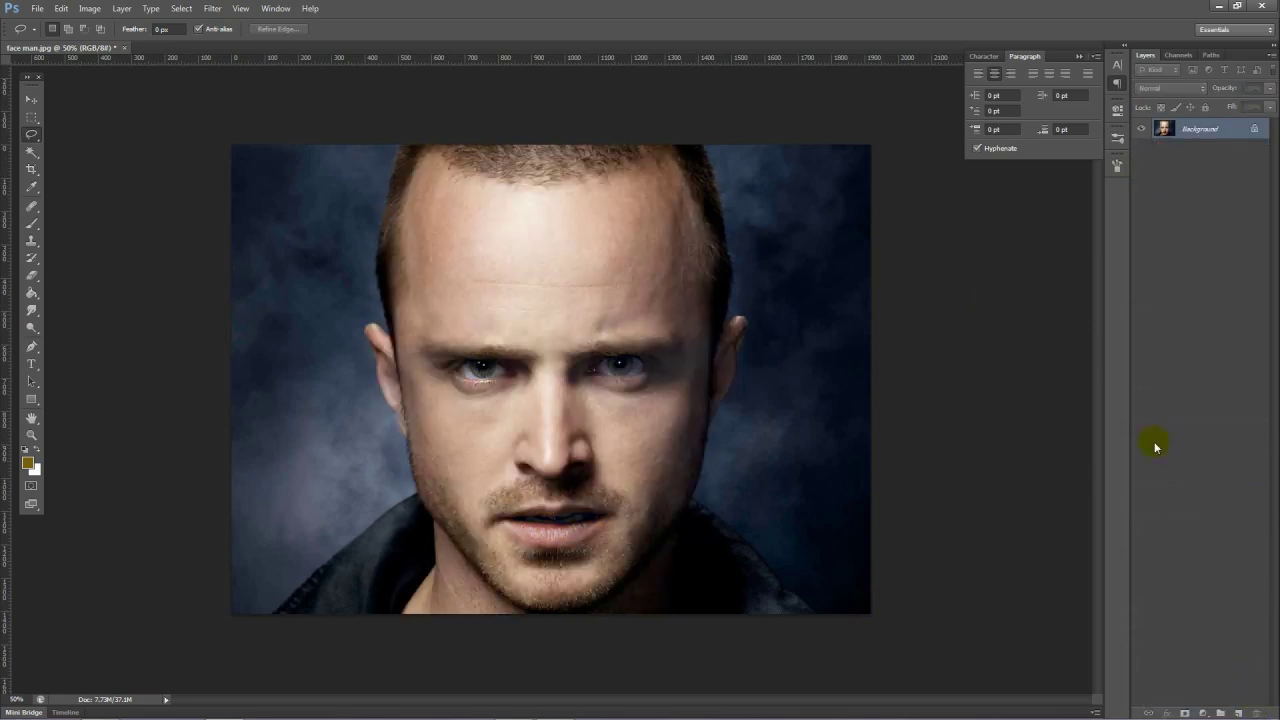
Duplicate the Background layer as "Tiger face" in face man.jpg.
{"action": "right_click", "coordinate": [1207, 142]}
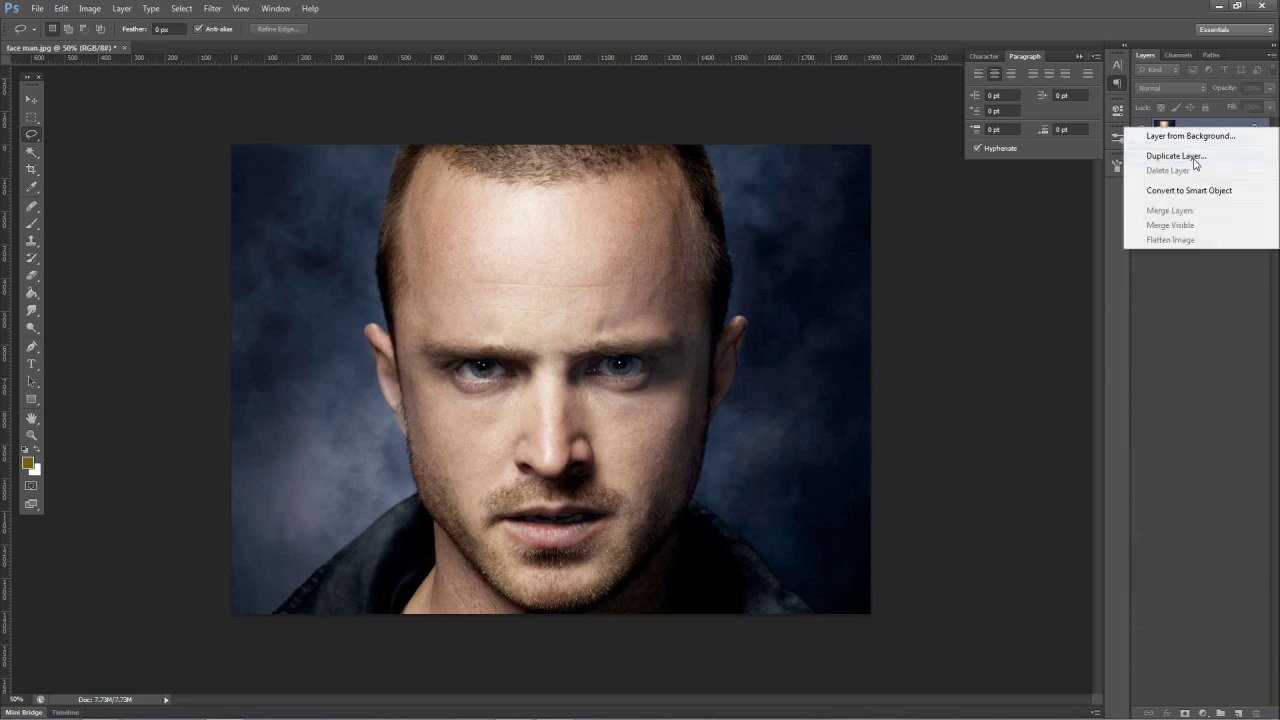
{"action": "left_click", "coordinate": [1197, 160]}
{"action": "type", "text": "Tiger face"}
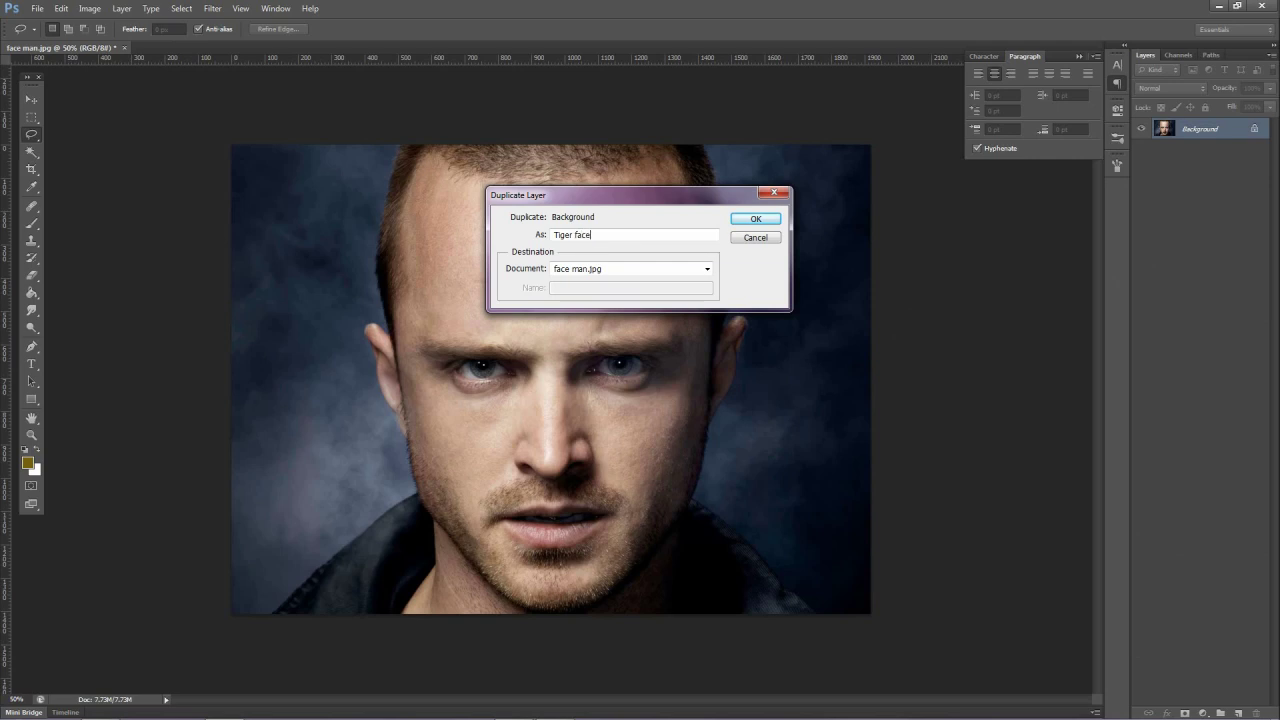
{"action": "left_click", "coordinate": [763, 219]}
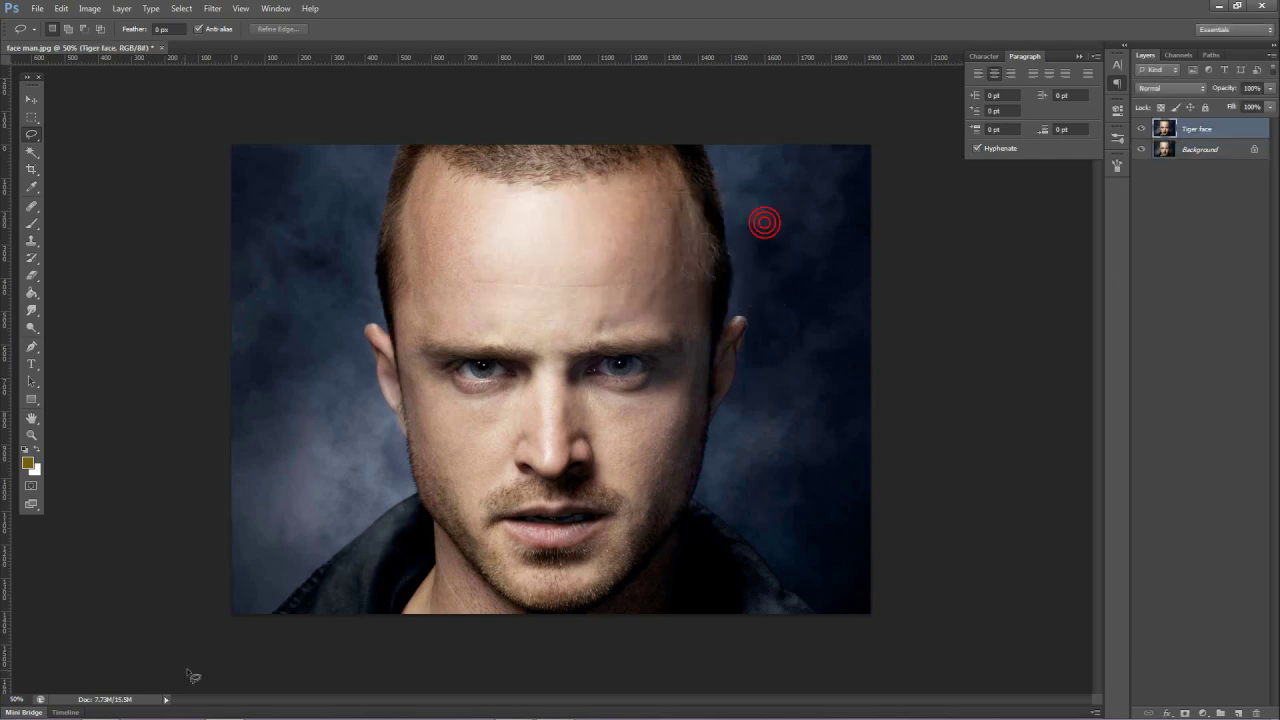
Place tiger.jpg from the Animal face folder into face man.jpg above the Tiger face layer and commit the placement.
{"action": "key", "text": "alt+Tab"}
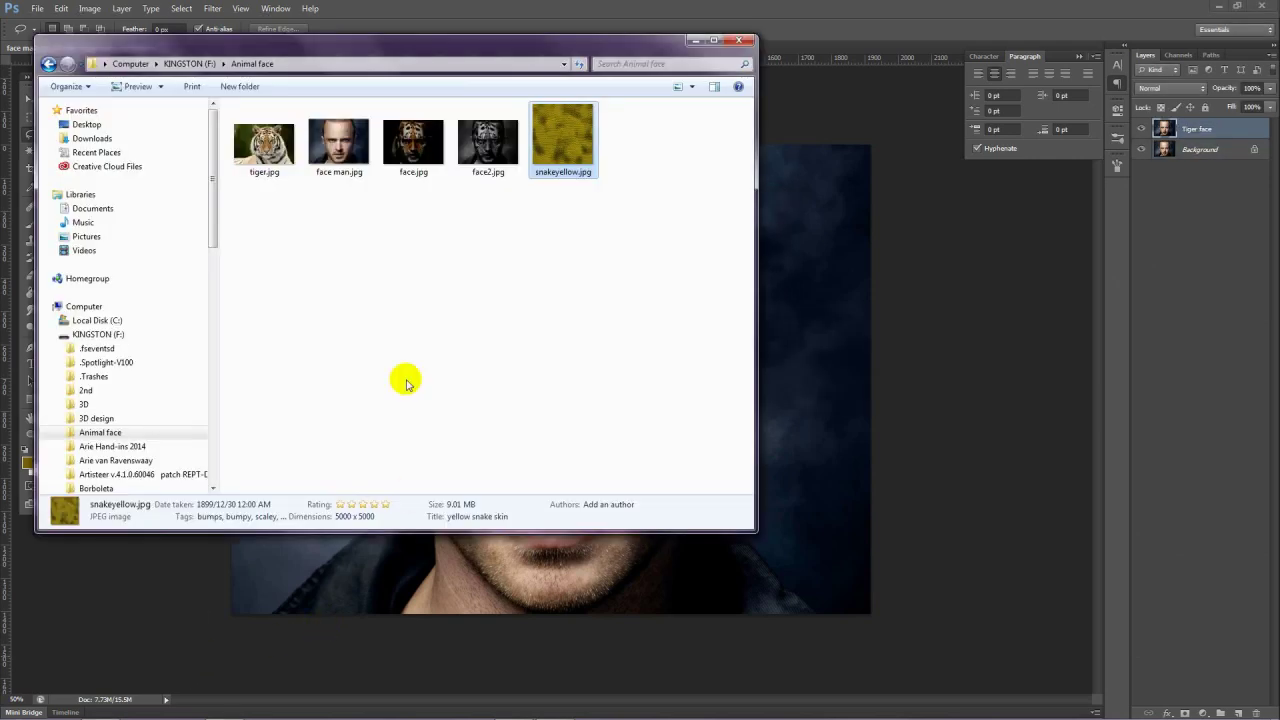
{"action": "left_click", "coordinate": [274, 176]}
{"action": "left_click_drag", "start_coordinate": [262, 150], "coordinate": [820, 440]}
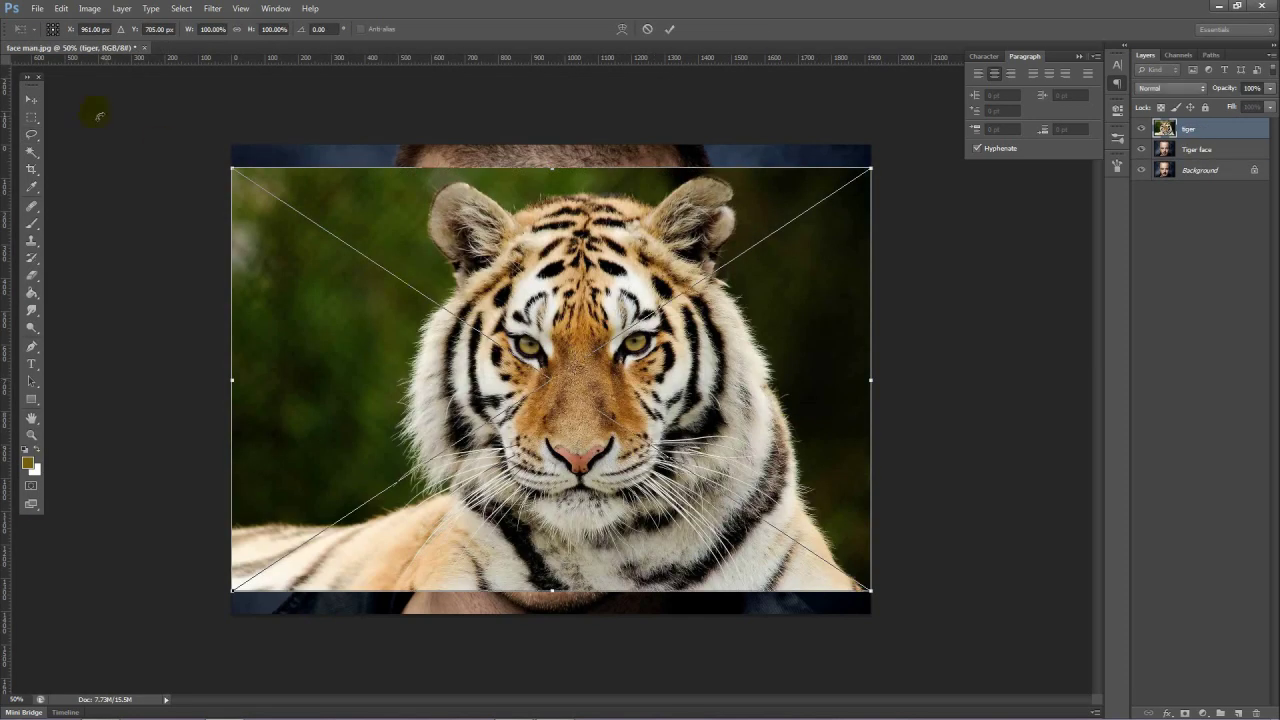
{"action": "left_click", "coordinate": [28, 95]}
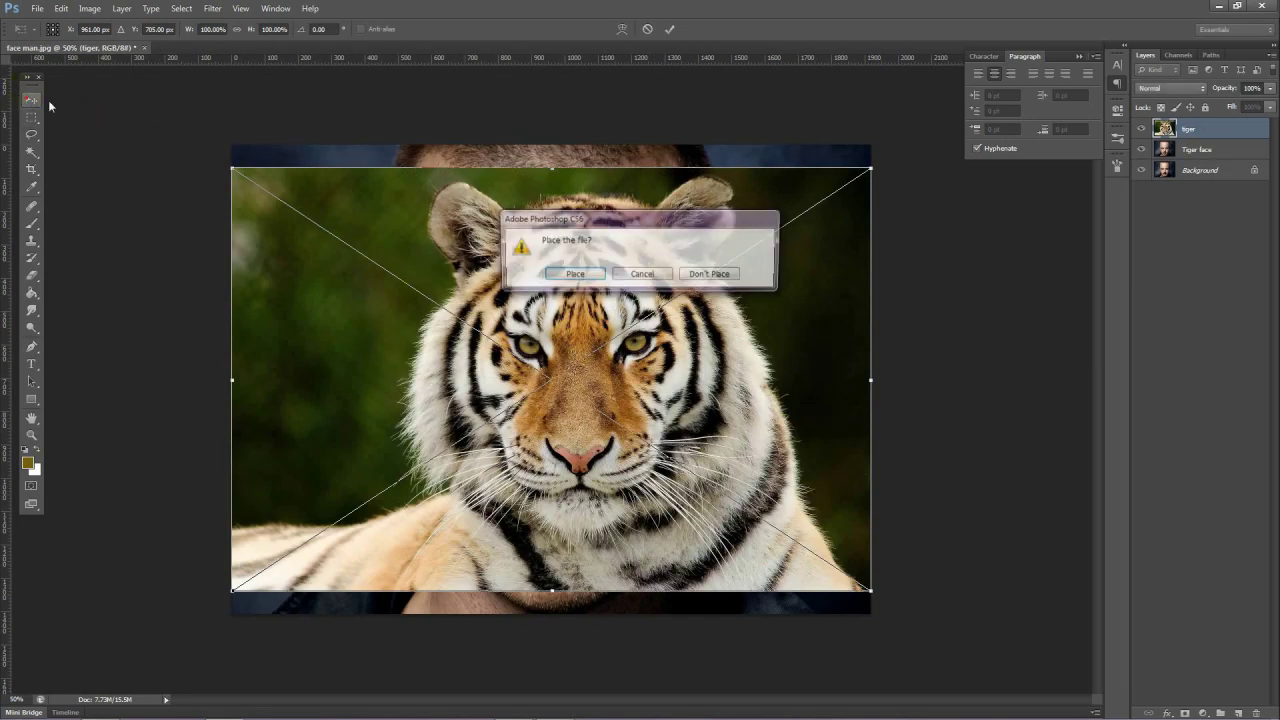
{"action": "left_click", "coordinate": [572, 274]}
{"action": "right_click", "coordinate": [1197, 131]}
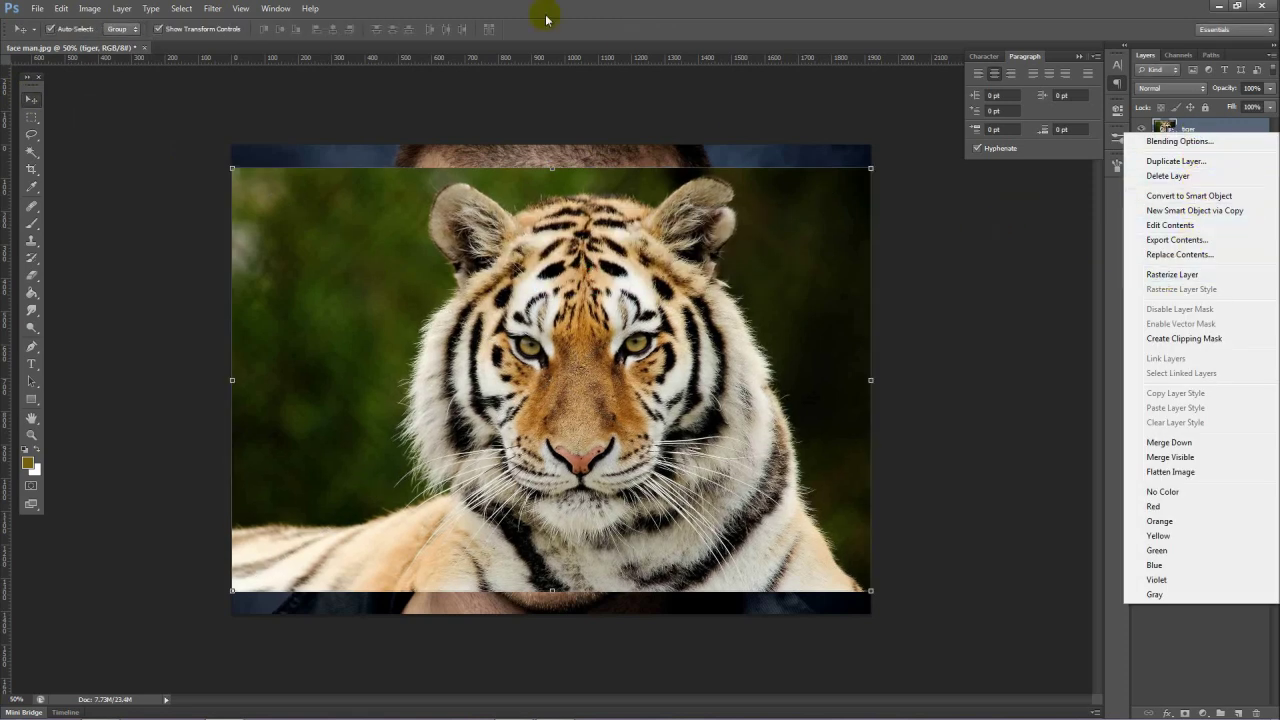
{"action": "left_click", "coordinate": [955, 273]}
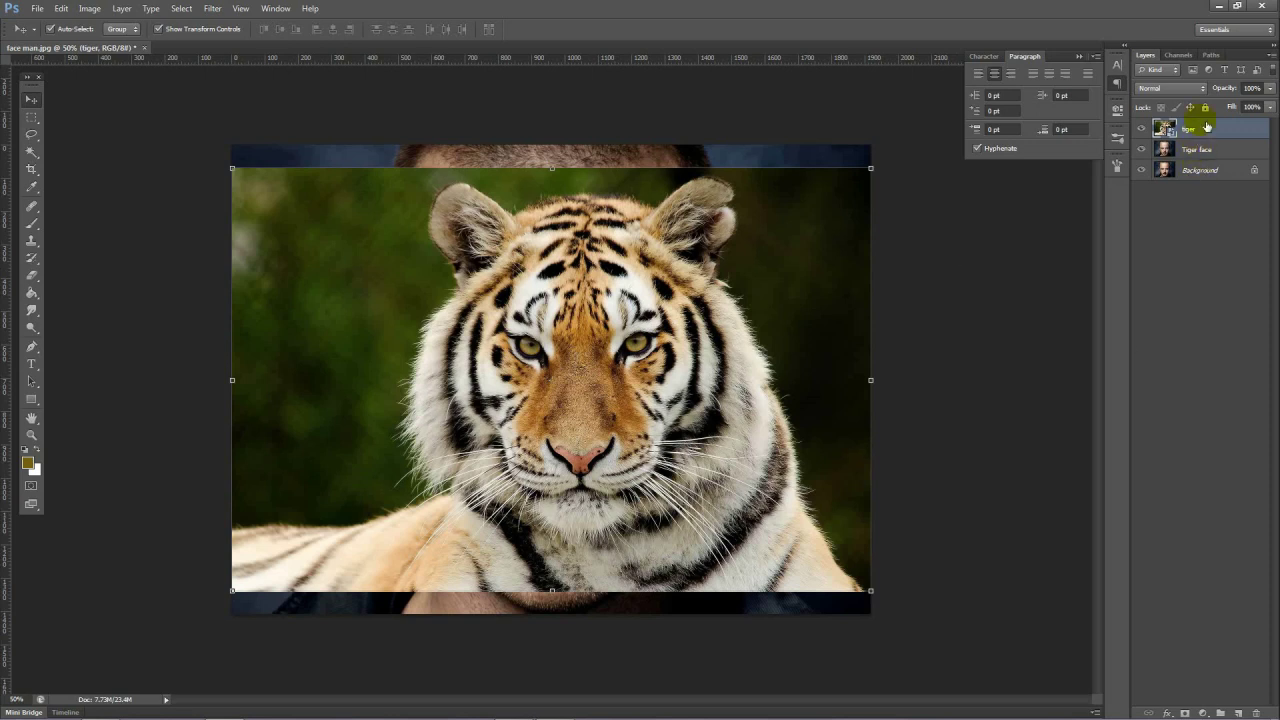
Lower the tiger layer's opacity to 37%, then scale it to about 124% and align its eyes and nose with the man's.
{"action": "left_click", "coordinate": [1271, 89]}
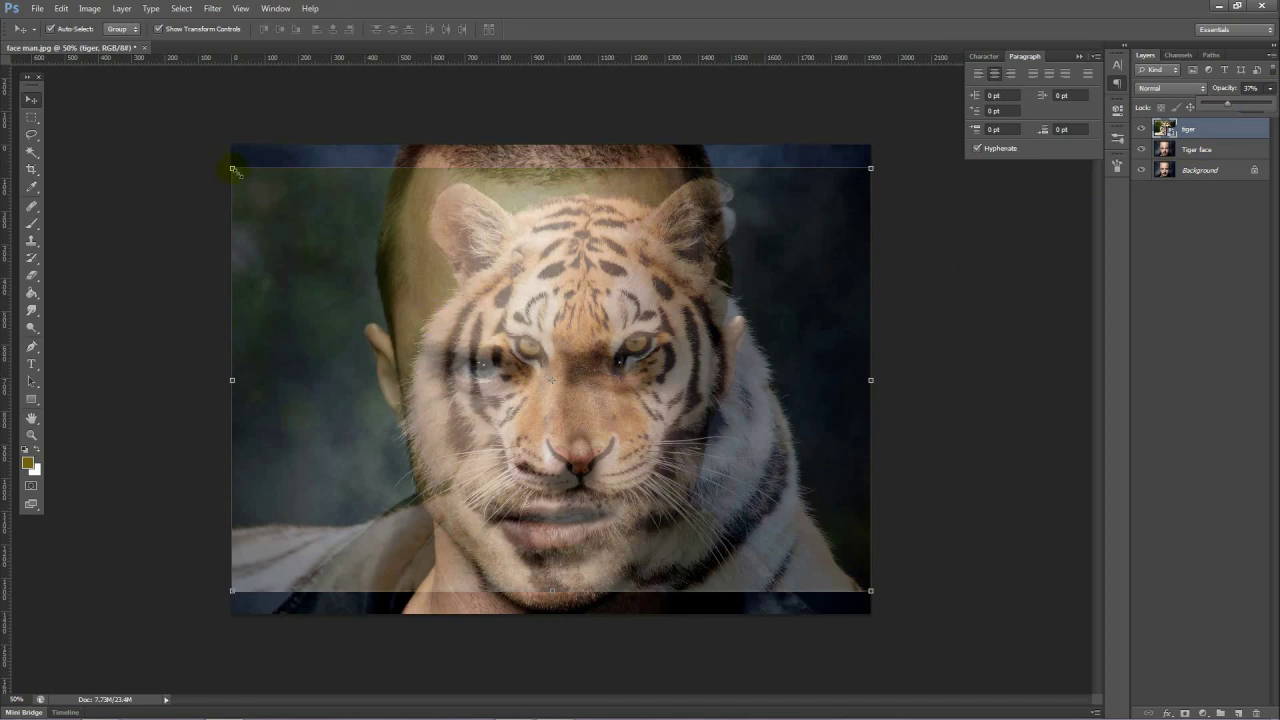
{"action": "left_click_drag", "start_coordinate": [234, 171], "coordinate": [166, 125]}
{"action": "left_click_drag", "start_coordinate": [531, 271], "coordinate": [526, 316]}
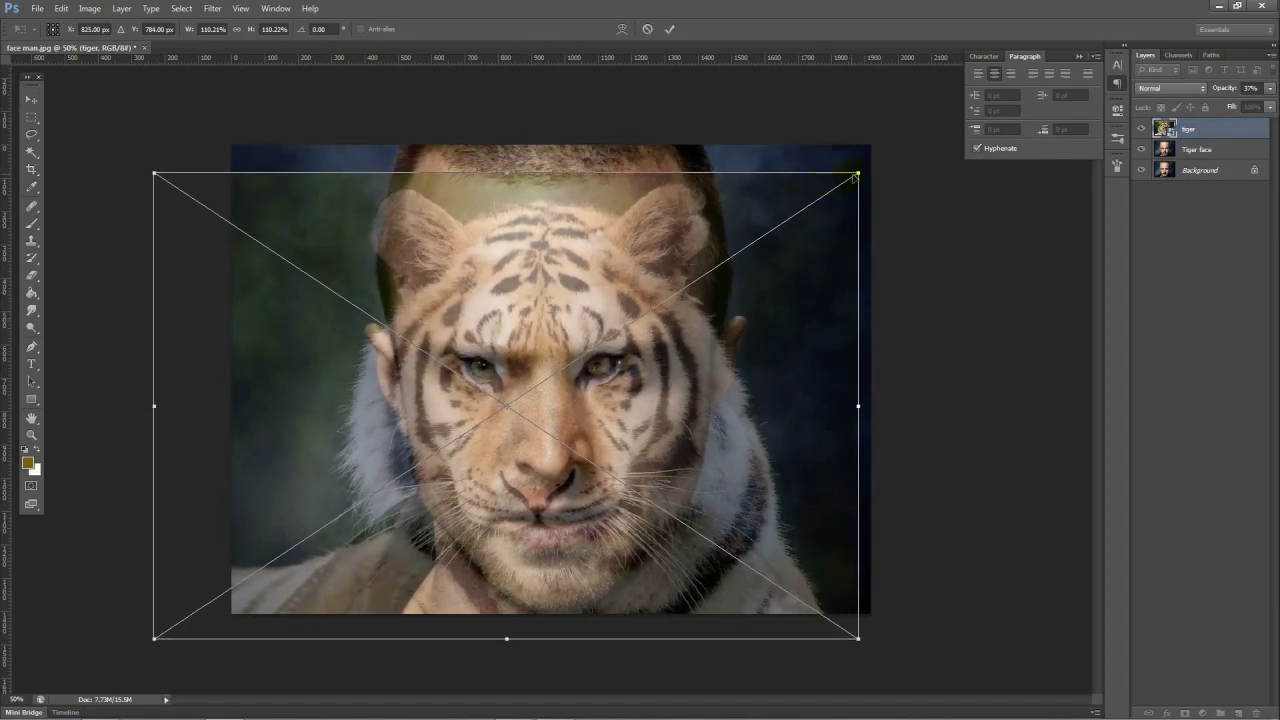
{"action": "left_click_drag", "start_coordinate": [860, 176], "coordinate": [903, 143]}
{"action": "left_click_drag", "start_coordinate": [793, 312], "coordinate": [789, 326]}
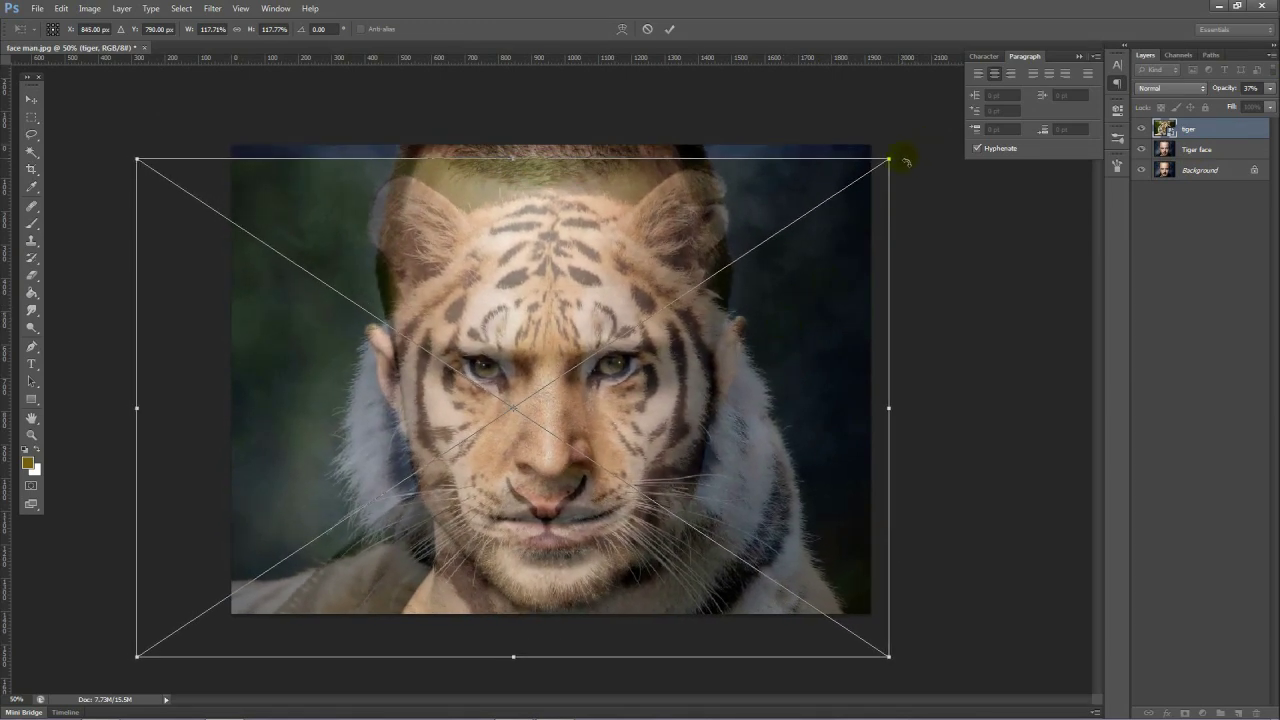
{"action": "left_click_drag", "start_coordinate": [891, 160], "coordinate": [939, 126]}
{"action": "left_click_drag", "start_coordinate": [896, 232], "coordinate": [873, 250]}
{"action": "left_click_drag", "start_coordinate": [925, 152], "coordinate": [917, 155]}
{"action": "left_click_drag", "start_coordinate": [700, 345], "coordinate": [710, 330]}
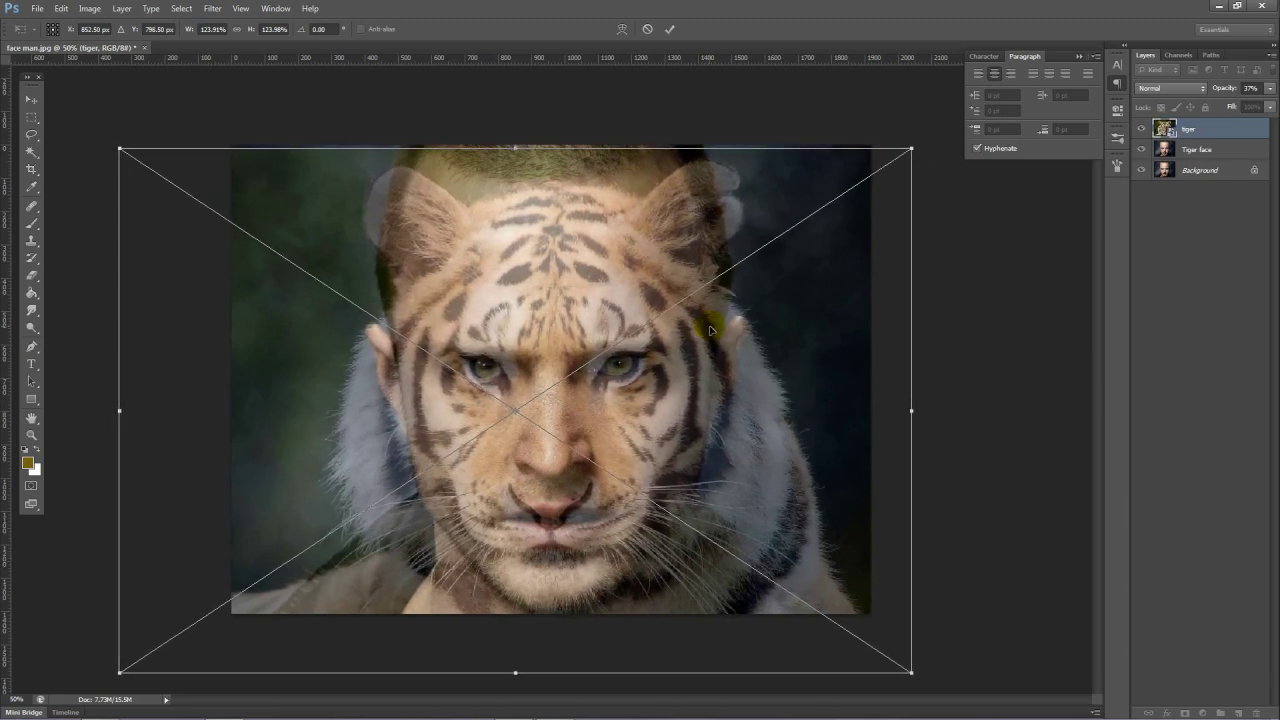
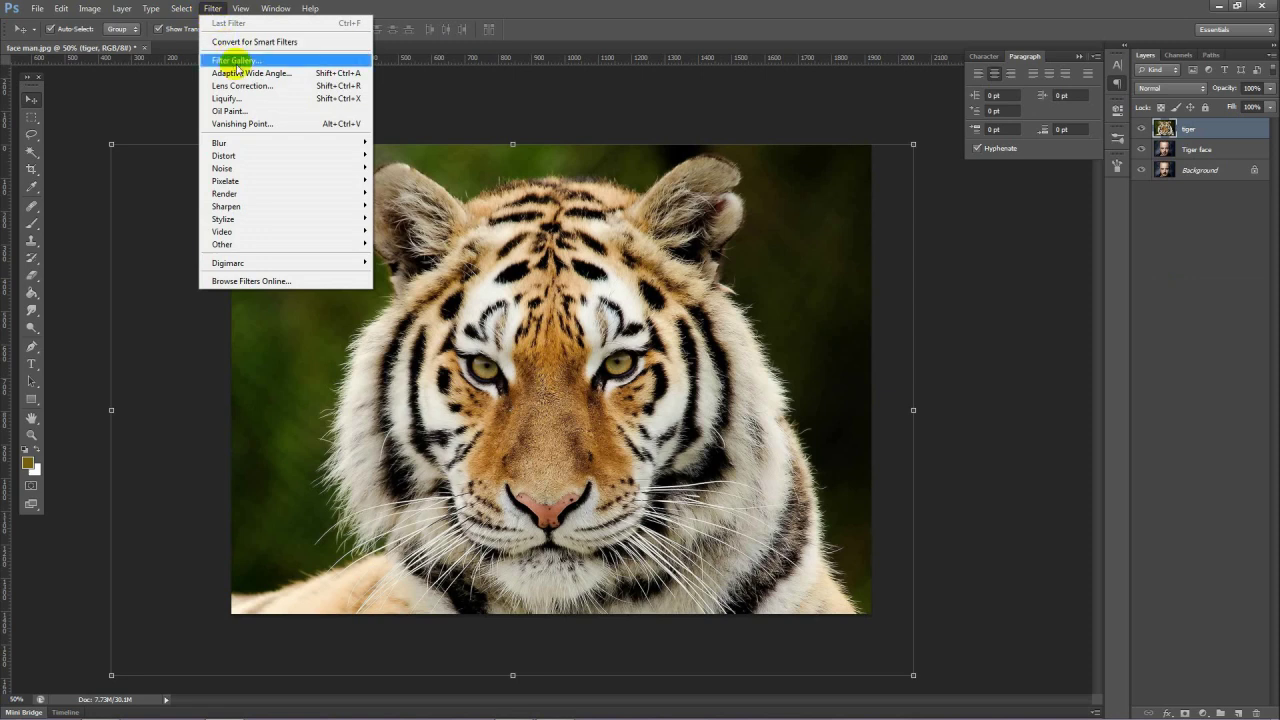
Open the tiger layer in Liquify with Advanced Mode on and show the Tiger face layer as the backdrop.
{"action": "left_click", "coordinate": [240, 98]}
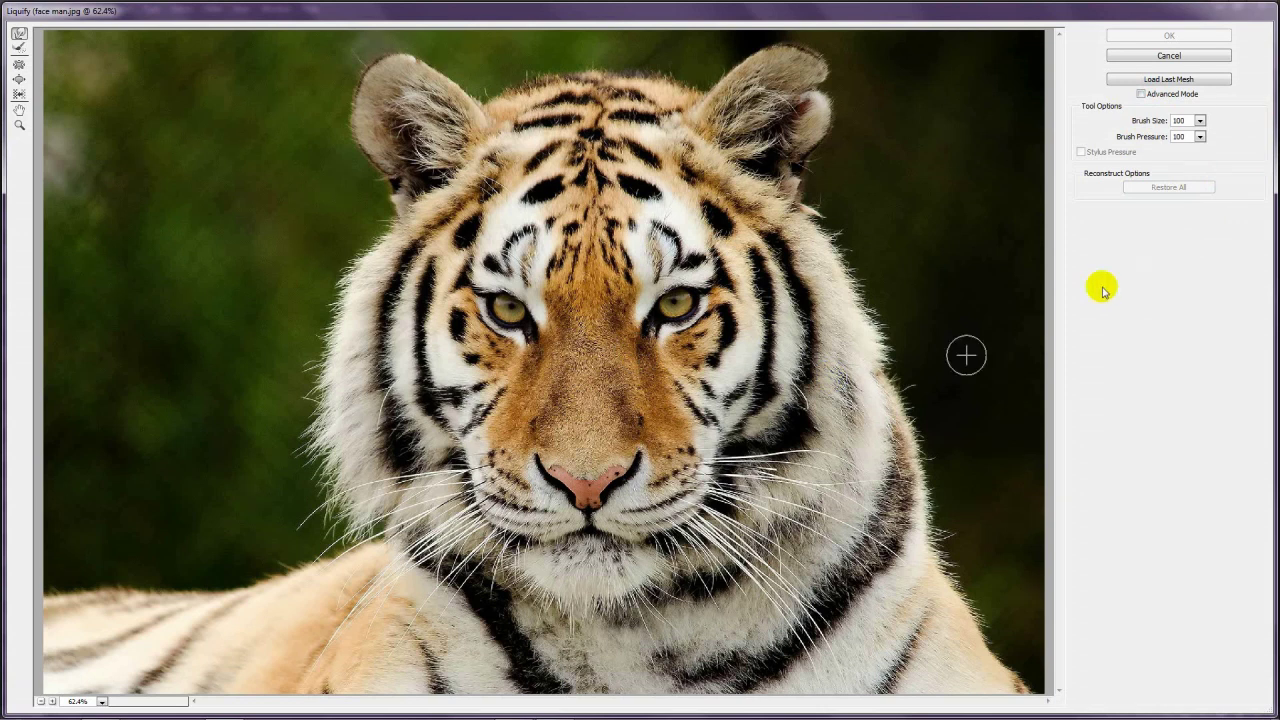
{"action": "left_click", "coordinate": [1142, 96]}
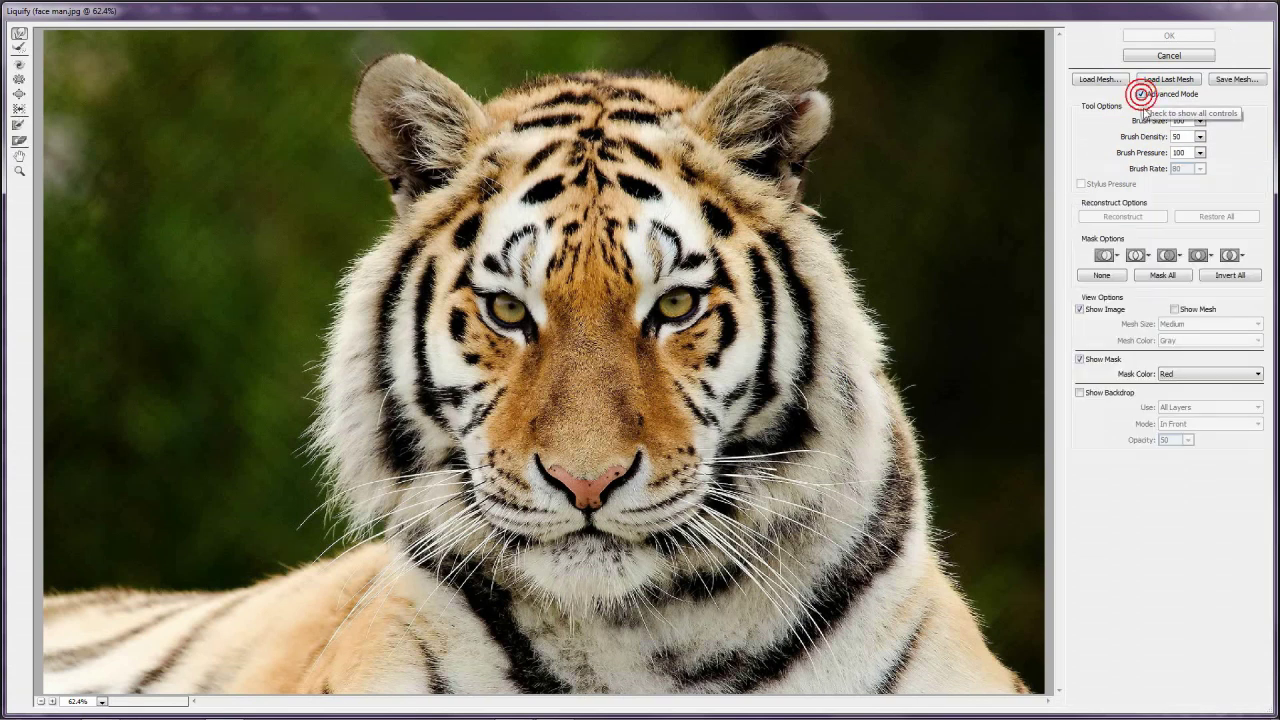
{"action": "left_click", "coordinate": [1094, 393]}
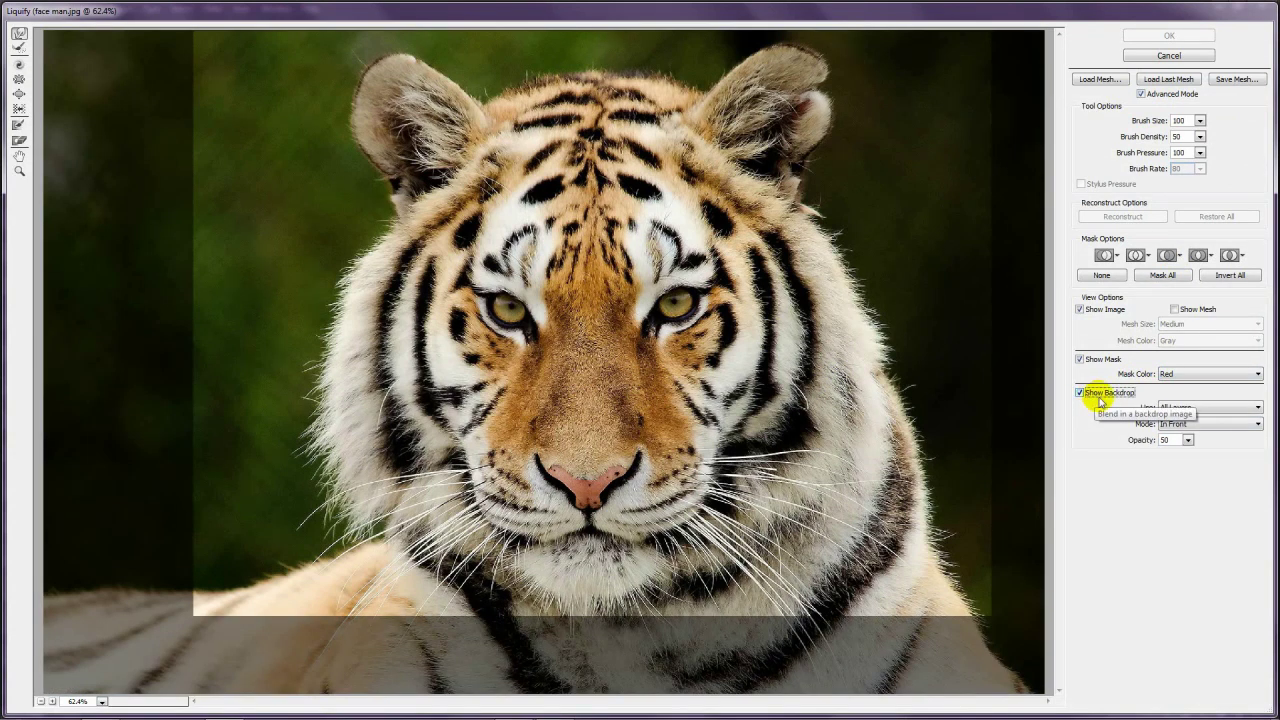
{"action": "left_click", "coordinate": [1175, 407]}
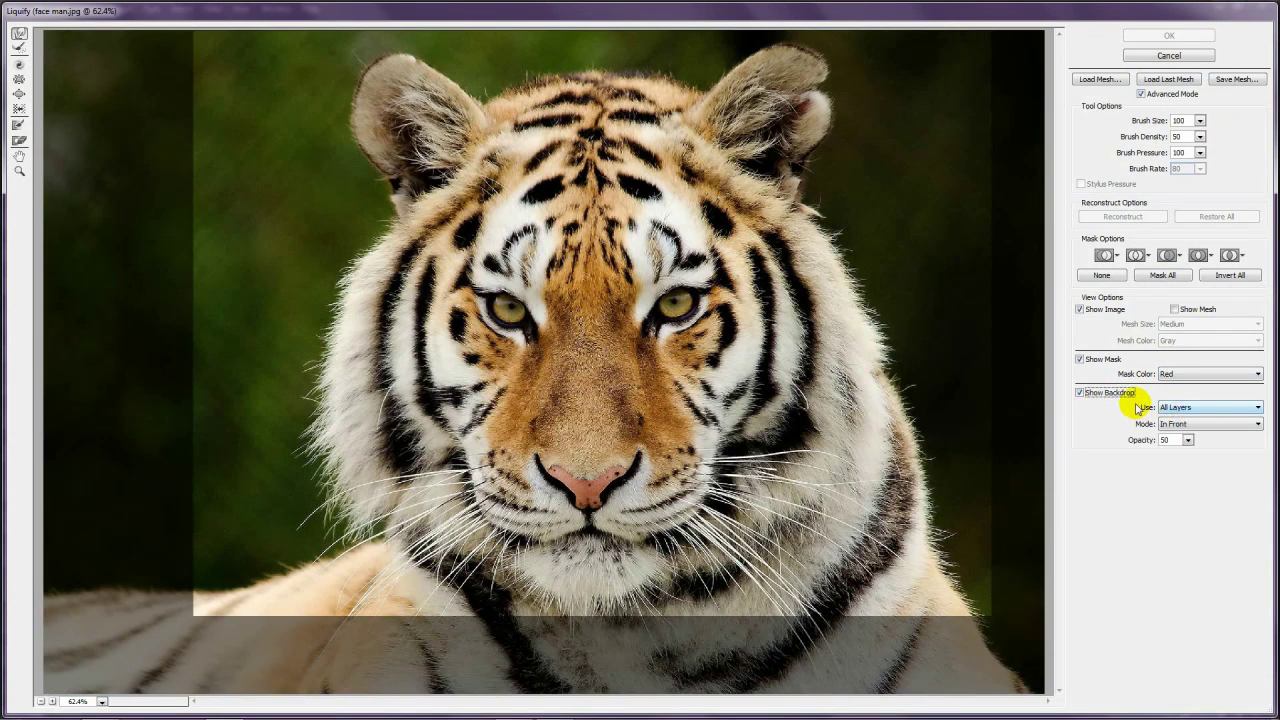
{"action": "left_click", "coordinate": [1188, 409]}
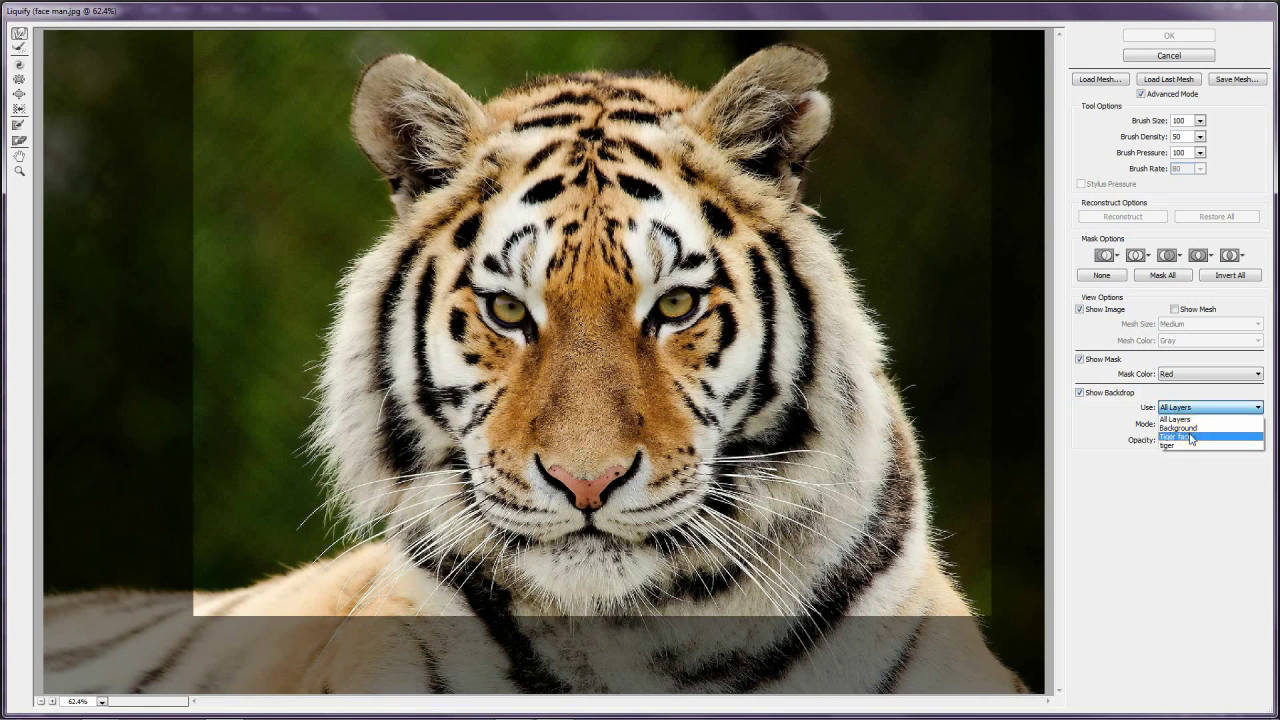
{"action": "left_click", "coordinate": [1190, 436]}
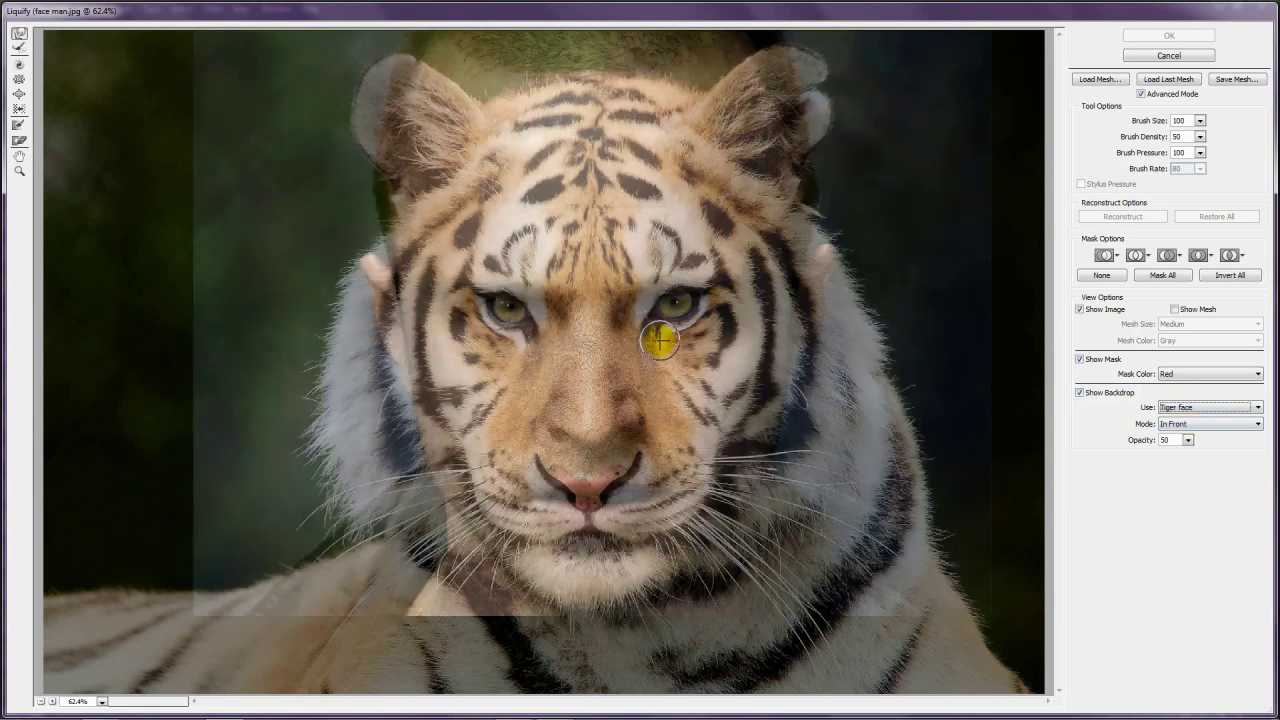
Warp the tiger's ears and the top of its head outward and upward with a large brush, up to size 700.
{"action": "key", "text": "ctrl+minus"}
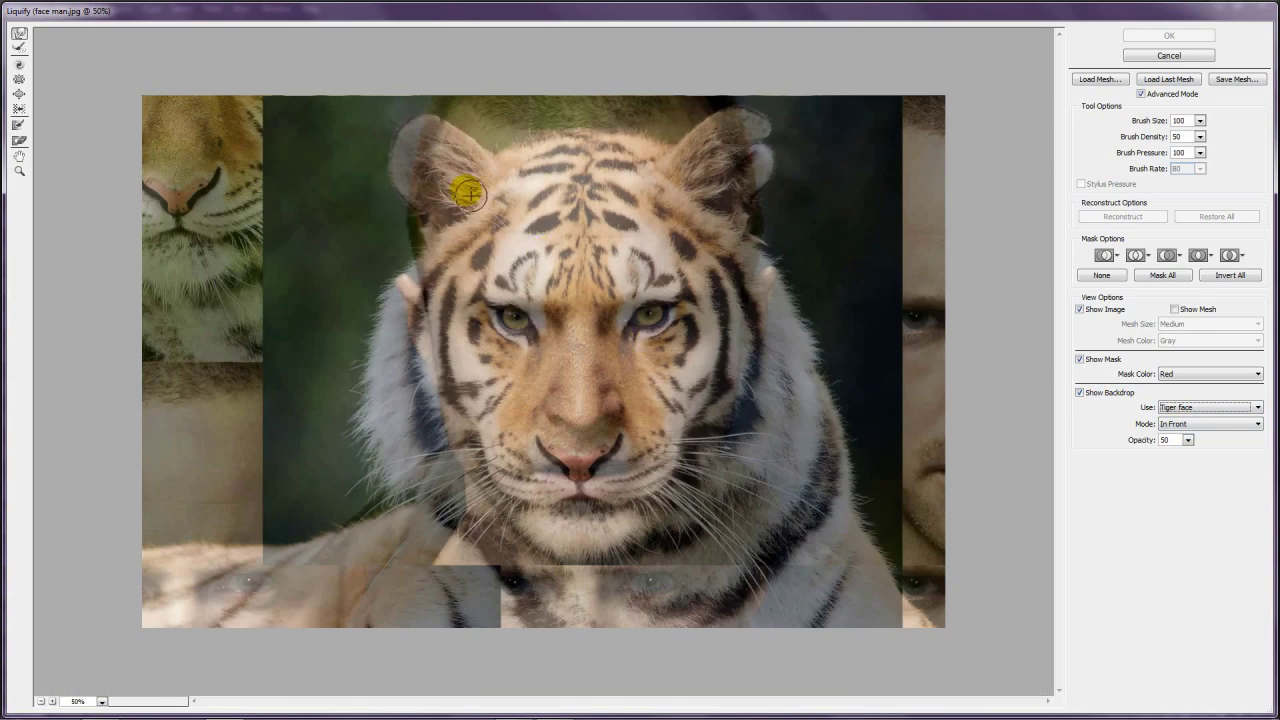
{"action": "key", "text": "bracketright"}
{"action": "key", "text": "bracketright"}
{"action": "key", "text": "bracketright"}
{"action": "key", "text": "bracketright"}
{"action": "key", "text": "bracketright"}
{"action": "key", "text": "bracketright"}
{"action": "key", "text": "bracketright"}
{"action": "key", "text": "bracketright"}
{"action": "key", "text": "bracketright"}
{"action": "key", "text": "bracketright"}
{"action": "key", "text": "bracketright"}
{"action": "key", "text": "bracketright"}
{"action": "key", "text": "bracketright"}
{"action": "key", "text": "bracketright"}
{"action": "key", "text": "bracketright"}
{"action": "mouse_move", "coordinate": [457, 206]}
{"action": "left_mouse_down"}
{"action": "mouse_move", "coordinate": [404, 131]}
{"action": "mouse_move", "coordinate": [410, 183]}
{"action": "mouse_move", "coordinate": [416, 195]}
{"action": "mouse_move", "coordinate": [462, 175]}
{"action": "mouse_move", "coordinate": [417, 117]}
{"action": "left_mouse_up"}
{"action": "mouse_move", "coordinate": [519, 177]}
{"action": "left_mouse_down"}
{"action": "mouse_move", "coordinate": [511, 154]}
{"action": "mouse_move", "coordinate": [484, 158]}
{"action": "mouse_move", "coordinate": [414, 120]}
{"action": "mouse_move", "coordinate": [480, 129]}
{"action": "mouse_move", "coordinate": [484, 118]}
{"action": "mouse_move", "coordinate": [720, 185]}
{"action": "mouse_move", "coordinate": [714, 134]}
{"action": "mouse_move", "coordinate": [586, 120]}
{"action": "mouse_move", "coordinate": [586, 30]}
{"action": "left_mouse_up"}
{"action": "key", "text": "bracketright"}
{"action": "key", "text": "bracketright"}
{"action": "mouse_move", "coordinate": [530, 112]}
{"action": "left_mouse_down"}
{"action": "mouse_move", "coordinate": [571, 118]}
{"action": "mouse_move", "coordinate": [511, 106]}
{"action": "mouse_move", "coordinate": [690, 136]}
{"action": "mouse_move", "coordinate": [695, 112]}
{"action": "mouse_move", "coordinate": [660, 108]}
{"action": "mouse_move", "coordinate": [662, 96]}
{"action": "mouse_move", "coordinate": [734, 151]}
{"action": "mouse_move", "coordinate": [720, 160]}
{"action": "left_mouse_up"}
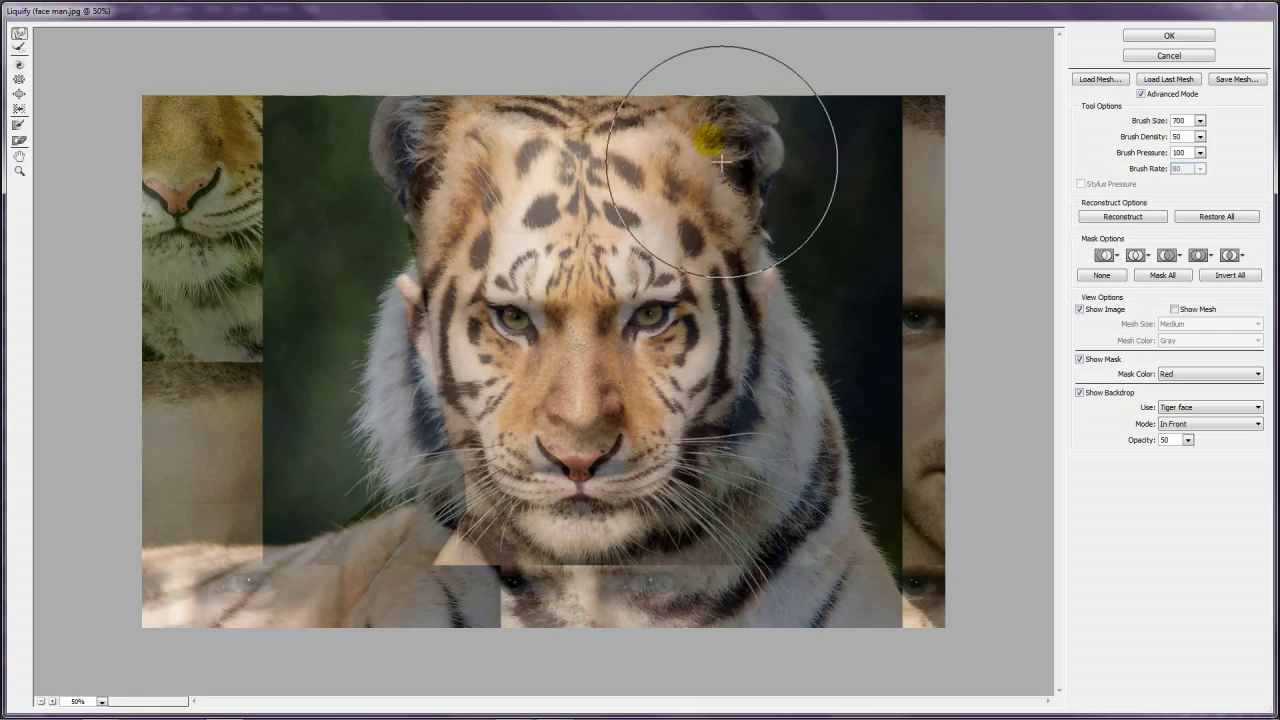
Warp the tiger's nose to fit the man's nose, and nudge both eyes into alignment with a size 500 brush.
{"action": "mouse_move", "coordinate": [588, 436]}
{"action": "left_mouse_down"}
{"action": "mouse_move", "coordinate": [559, 461]}
{"action": "mouse_move", "coordinate": [536, 454]}
{"action": "mouse_move", "coordinate": [573, 449]}
{"action": "mouse_move", "coordinate": [577, 404]}
{"action": "mouse_move", "coordinate": [635, 448]}
{"action": "mouse_move", "coordinate": [635, 473]}
{"action": "mouse_move", "coordinate": [527, 515]}
{"action": "mouse_move", "coordinate": [542, 506]}
{"action": "mouse_move", "coordinate": [543, 559]}
{"action": "mouse_move", "coordinate": [623, 427]}
{"action": "mouse_move", "coordinate": [508, 293]}
{"action": "left_mouse_up"}
{"action": "key", "text": "ctrl+plus"}
{"action": "key", "text": "bracketleft"}
{"action": "key", "text": "bracketleft"}
{"action": "key", "text": "bracketleft"}
{"action": "key", "text": "bracketleft"}
{"action": "key", "text": "bracketleft"}
{"action": "key", "text": "bracketleft"}
{"action": "key", "text": "bracketleft"}
{"action": "key", "text": "bracketleft"}
{"action": "key", "text": "bracketleft"}
{"action": "key", "text": "bracketleft"}
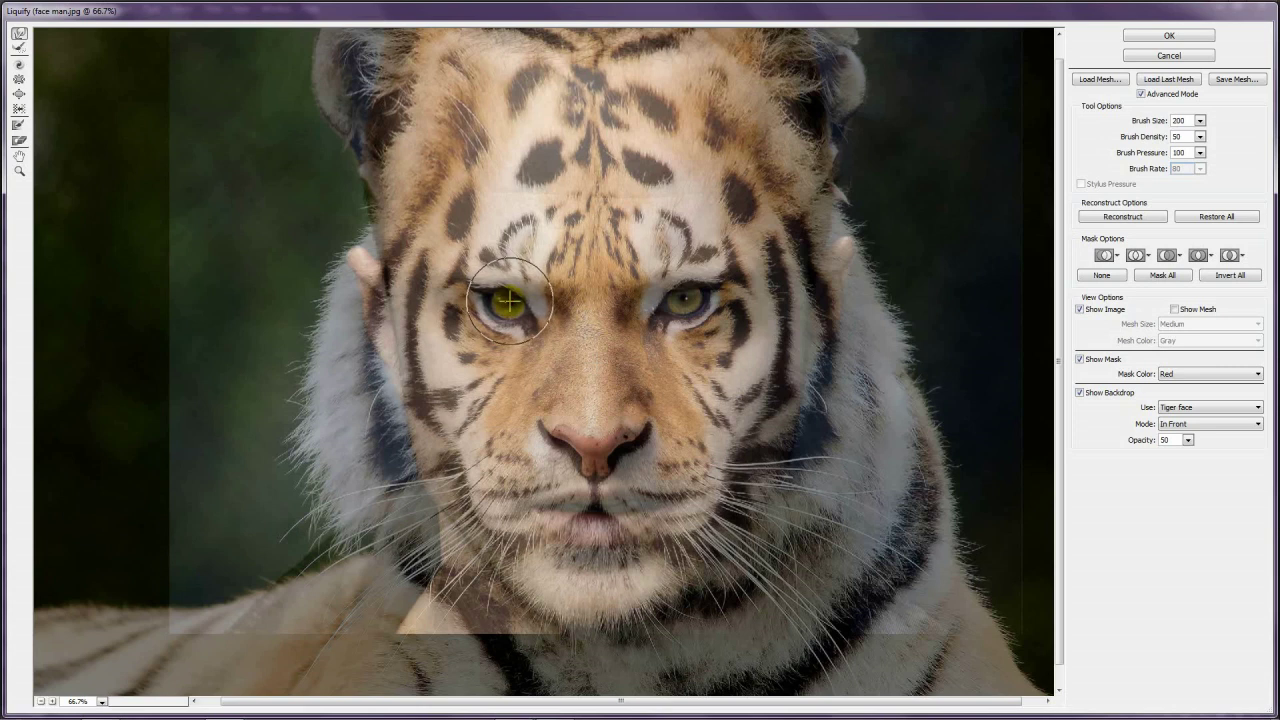
{"action": "key", "text": "bracketright"}
{"action": "key", "text": "bracketright"}
{"action": "key", "text": "bracketright"}
{"action": "key", "text": "bracketright"}
{"action": "key", "text": "bracketright"}
{"action": "key", "text": "bracketright"}
{"action": "left_click_drag", "start_coordinate": [508, 300], "coordinate": [506, 303]}
{"action": "left_click_drag", "start_coordinate": [680, 298], "coordinate": [679, 299]}
{"action": "left_click", "coordinate": [1163, 38]}
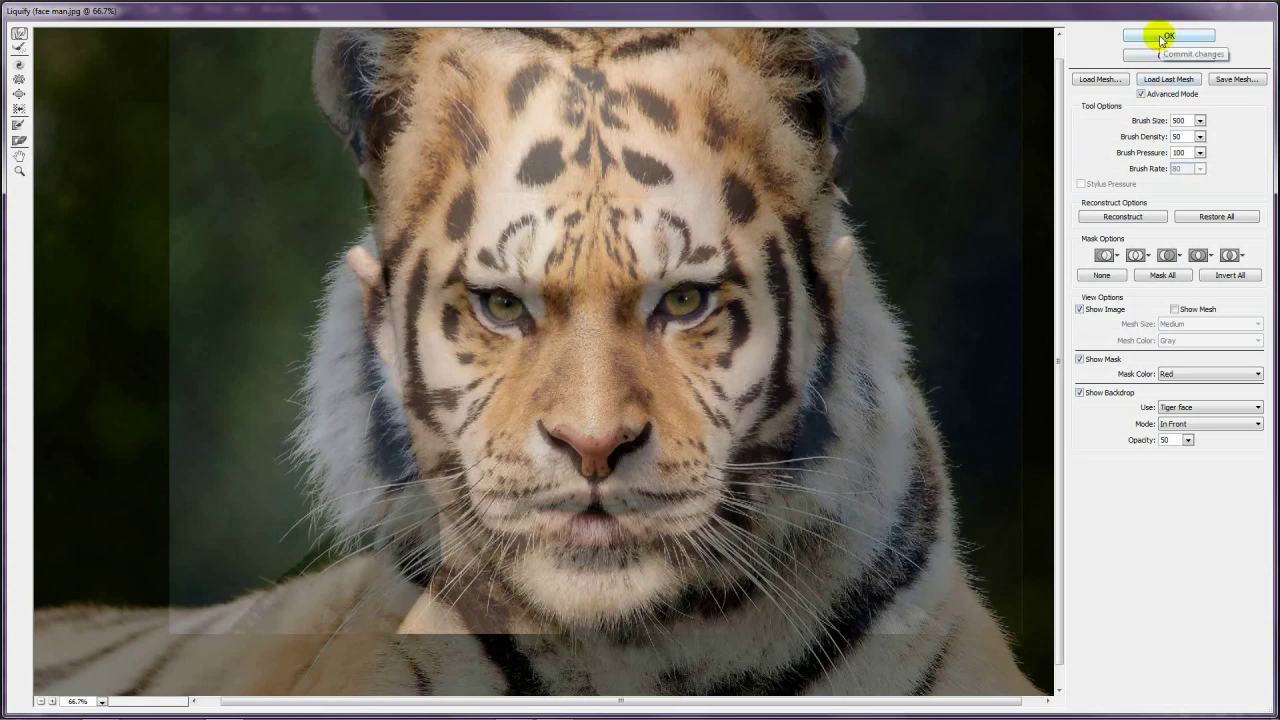
Push both tiger ears further outward from the man's head and apply the Liquify changes.
{"action": "mouse_move", "coordinate": [377, 197]}
{"action": "left_mouse_down"}
{"action": "mouse_move", "coordinate": [365, 237]}
{"action": "mouse_move", "coordinate": [369, 162]}
{"action": "mouse_move", "coordinate": [300, 62]}
{"action": "left_mouse_up"}
{"action": "mouse_move", "coordinate": [754, 71]}
{"action": "left_mouse_down"}
{"action": "mouse_move", "coordinate": [808, 78]}
{"action": "mouse_move", "coordinate": [855, 50]}
{"action": "left_mouse_up"}
{"action": "left_click", "coordinate": [1171, 38]}
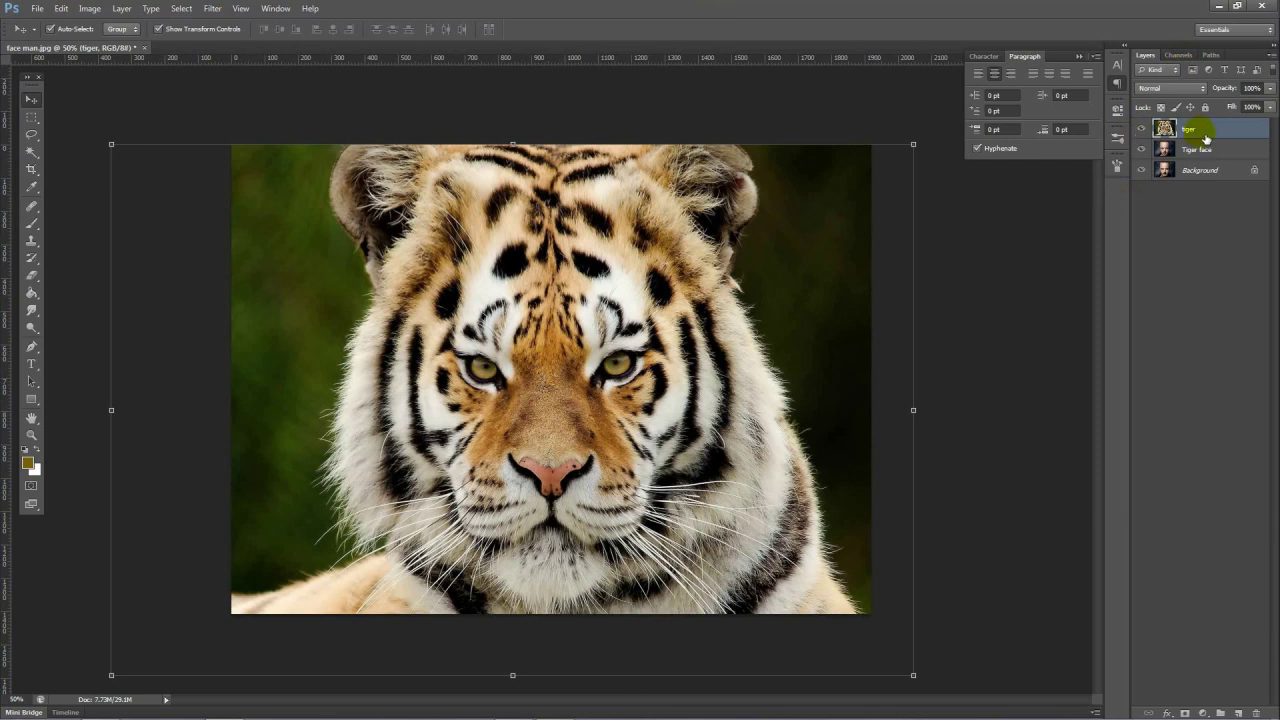
Set the tiger layer's blend mode to Overlay and add a layer mask to it.
{"action": "left_click", "coordinate": [1195, 89]}
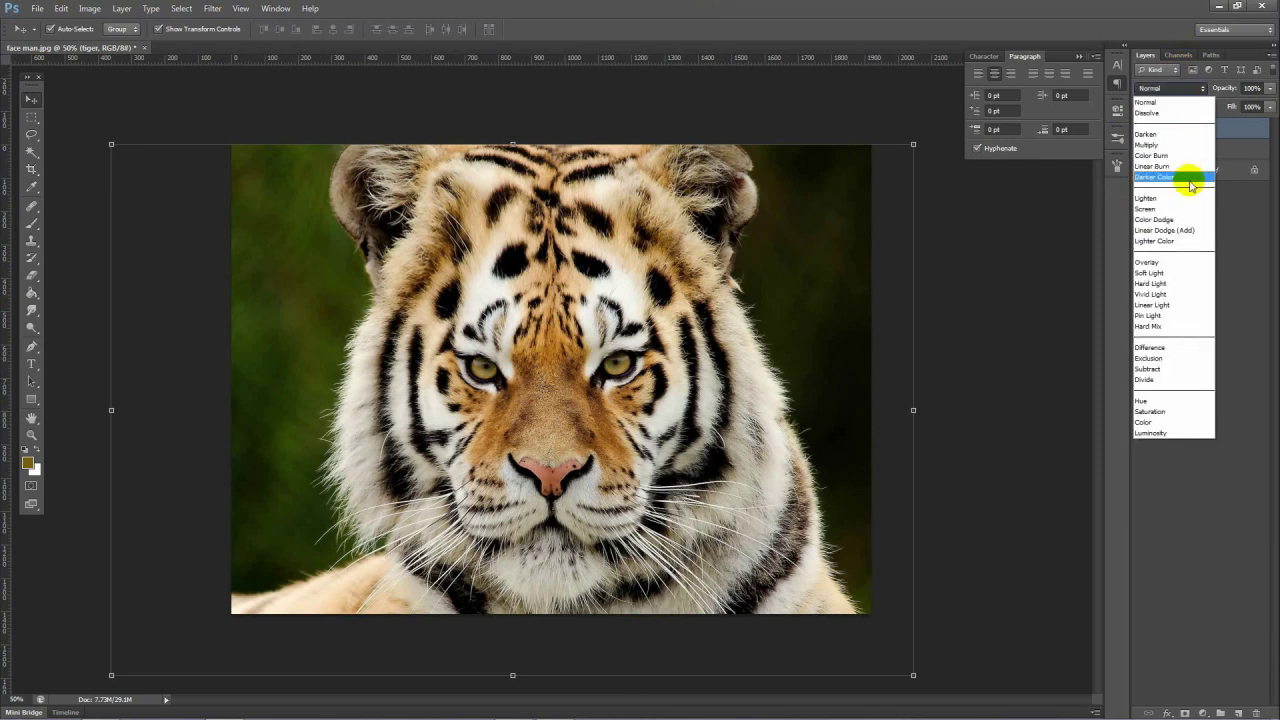
{"action": "left_click", "coordinate": [1173, 263]}
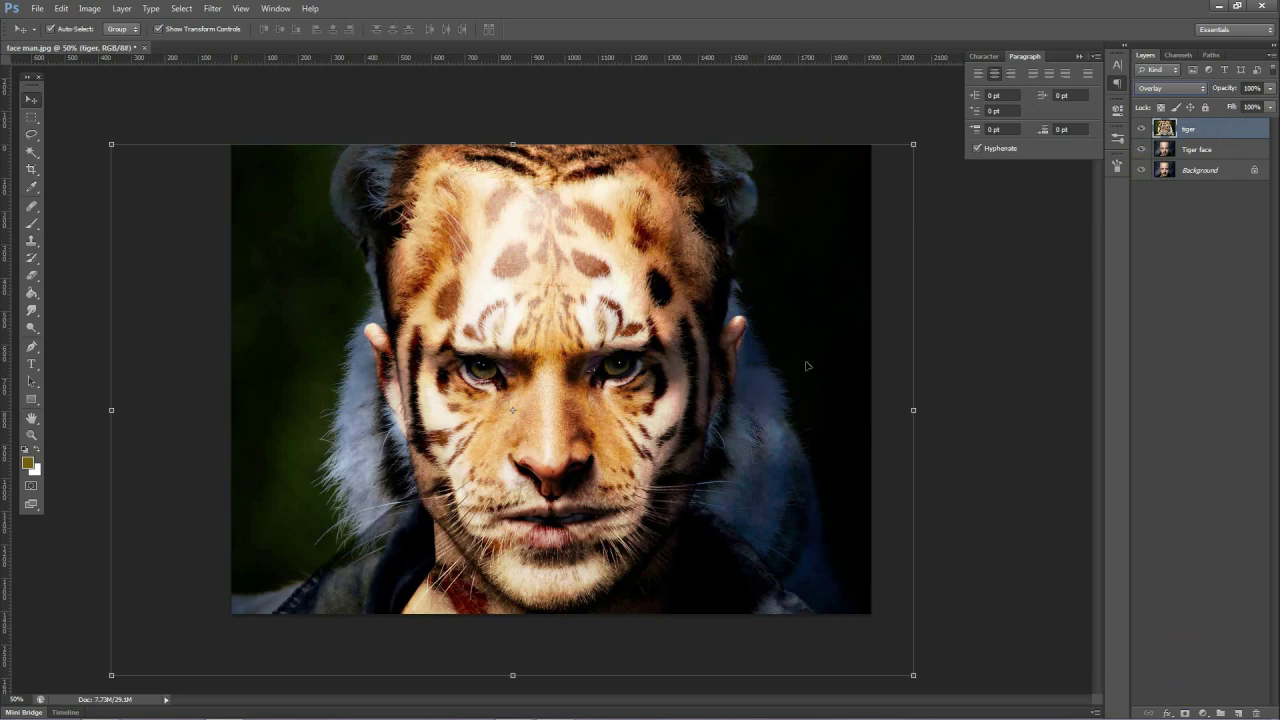
{"action": "left_click", "coordinate": [1186, 713]}
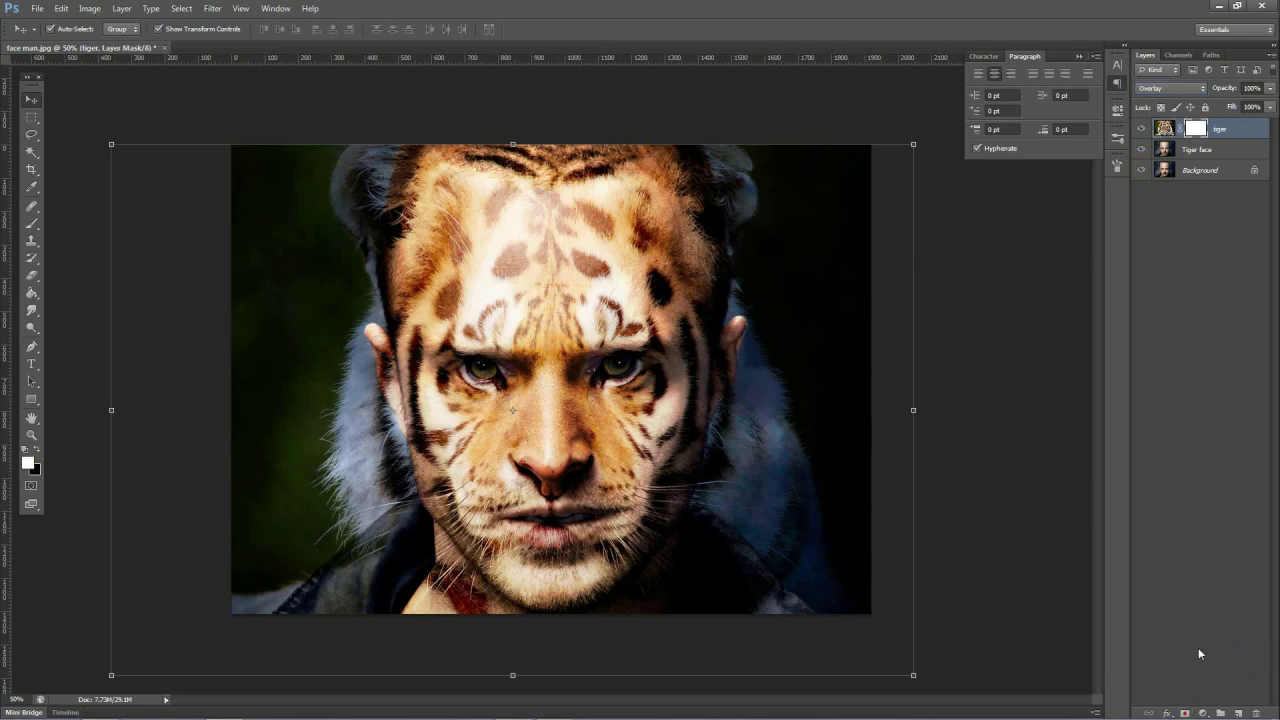
Mask out the tiger around the man's head by painting black with a size 200 brush at 100% opacity.
{"action": "left_click", "coordinate": [38, 224]}
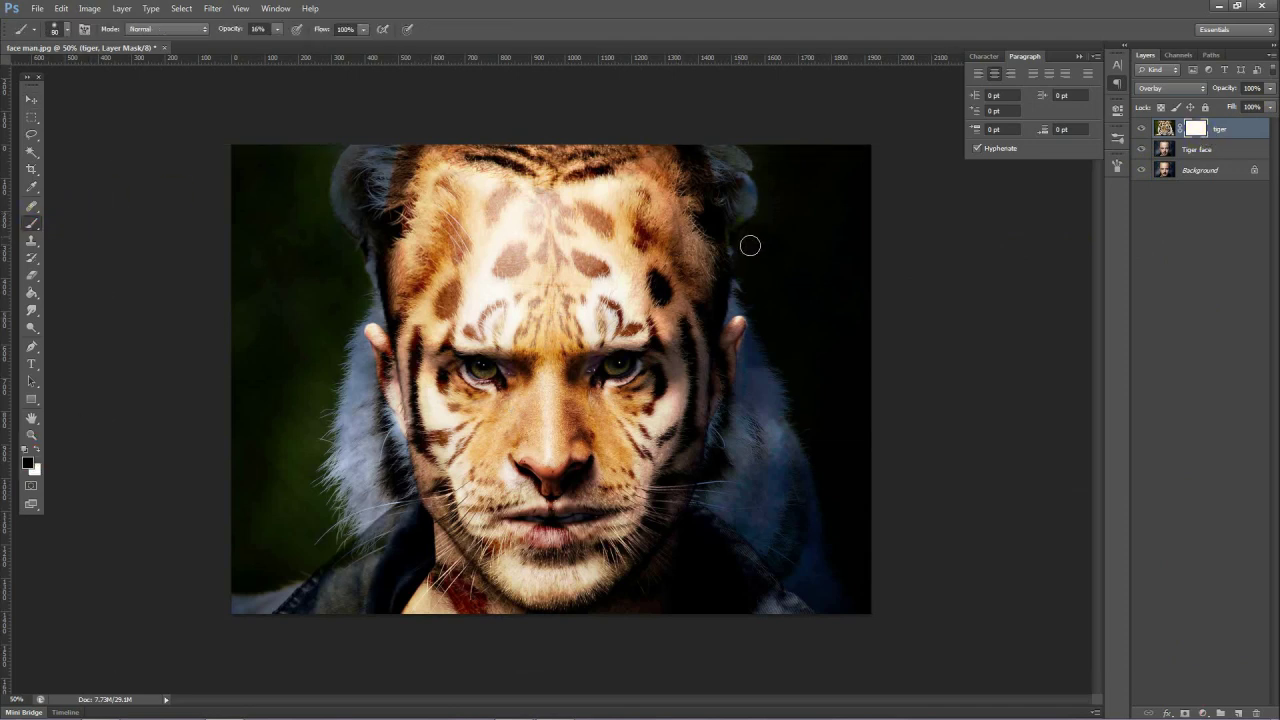
{"action": "left_click", "coordinate": [277, 29]}
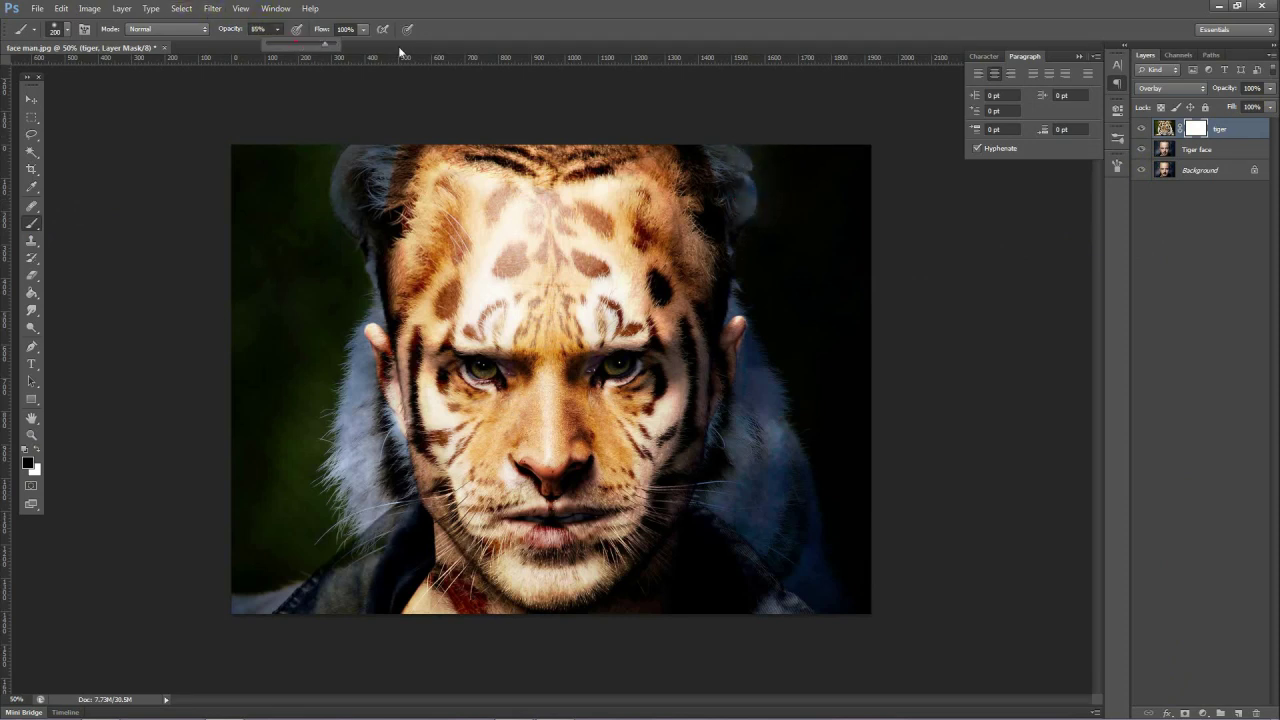
{"action": "mouse_move", "coordinate": [791, 224]}
{"action": "left_mouse_down"}
{"action": "mouse_move", "coordinate": [758, 166]}
{"action": "mouse_move", "coordinate": [784, 326]}
{"action": "mouse_move", "coordinate": [747, 614]}
{"action": "mouse_move", "coordinate": [774, 569]}
{"action": "mouse_move", "coordinate": [784, 435]}
{"action": "mouse_move", "coordinate": [803, 536]}
{"action": "left_mouse_up"}
{"action": "mouse_move", "coordinate": [835, 431]}
{"action": "left_mouse_down"}
{"action": "mouse_move", "coordinate": [798, 132]}
{"action": "mouse_move", "coordinate": [850, 286]}
{"action": "mouse_move", "coordinate": [898, 195]}
{"action": "mouse_move", "coordinate": [857, 338]}
{"action": "left_mouse_up"}
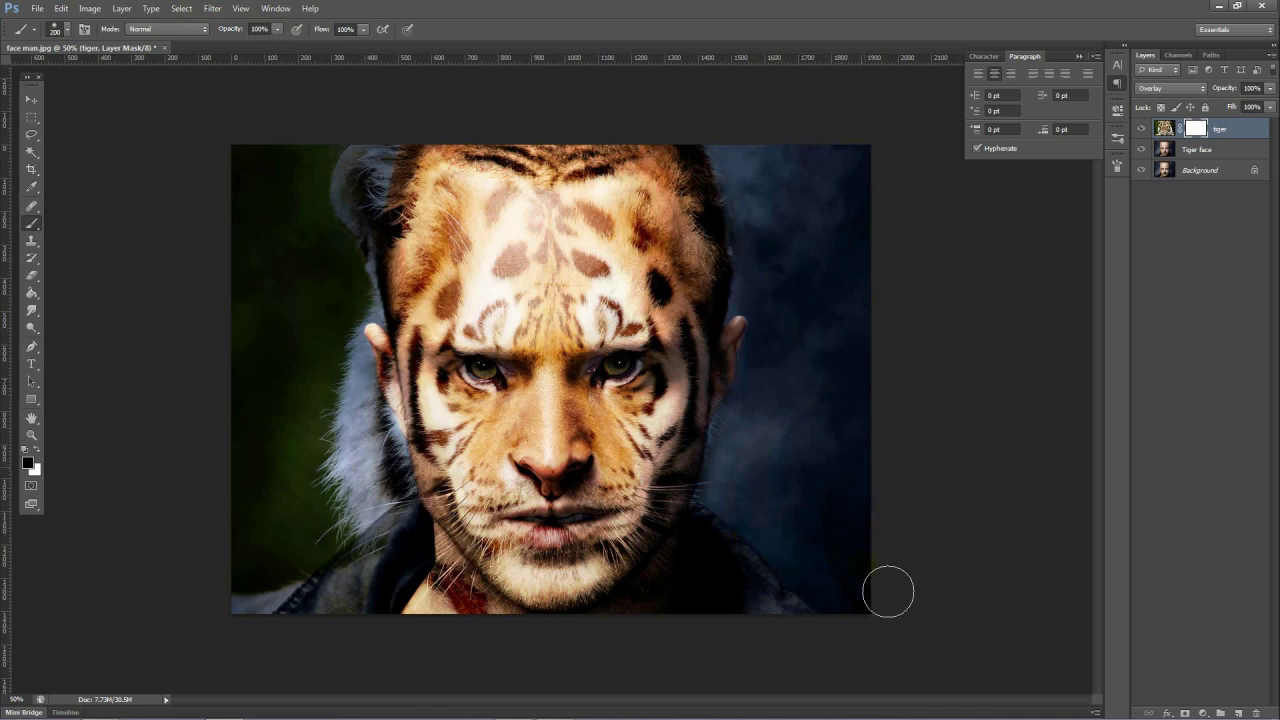
{"action": "mouse_move", "coordinate": [402, 160]}
{"action": "left_mouse_down"}
{"action": "mouse_move", "coordinate": [380, 340]}
{"action": "mouse_move", "coordinate": [372, 136]}
{"action": "mouse_move", "coordinate": [352, 317]}
{"action": "mouse_move", "coordinate": [411, 545]}
{"action": "mouse_move", "coordinate": [402, 458]}
{"action": "mouse_move", "coordinate": [416, 575]}
{"action": "mouse_move", "coordinate": [385, 653]}
{"action": "mouse_move", "coordinate": [397, 545]}
{"action": "mouse_move", "coordinate": [382, 627]}
{"action": "mouse_move", "coordinate": [410, 607]}
{"action": "mouse_move", "coordinate": [365, 645]}
{"action": "mouse_move", "coordinate": [325, 607]}
{"action": "mouse_move", "coordinate": [301, 687]}
{"action": "mouse_move", "coordinate": [294, 518]}
{"action": "mouse_move", "coordinate": [225, 490]}
{"action": "mouse_move", "coordinate": [304, 255]}
{"action": "mouse_move", "coordinate": [328, 310]}
{"action": "mouse_move", "coordinate": [320, 557]}
{"action": "mouse_move", "coordinate": [296, 425]}
{"action": "mouse_move", "coordinate": [314, 277]}
{"action": "mouse_move", "coordinate": [301, 324]}
{"action": "mouse_move", "coordinate": [275, 275]}
{"action": "mouse_move", "coordinate": [339, 143]}
{"action": "left_mouse_up"}
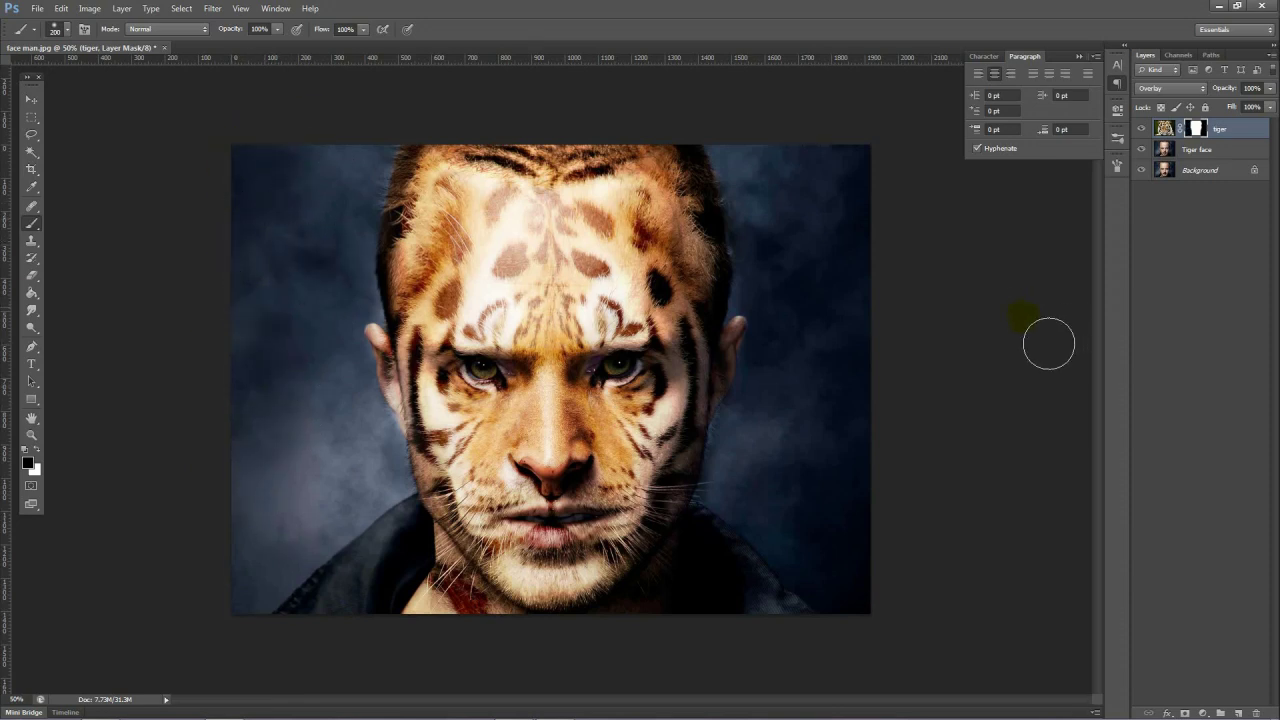
{"action": "key", "text": "ctrl+plus"}
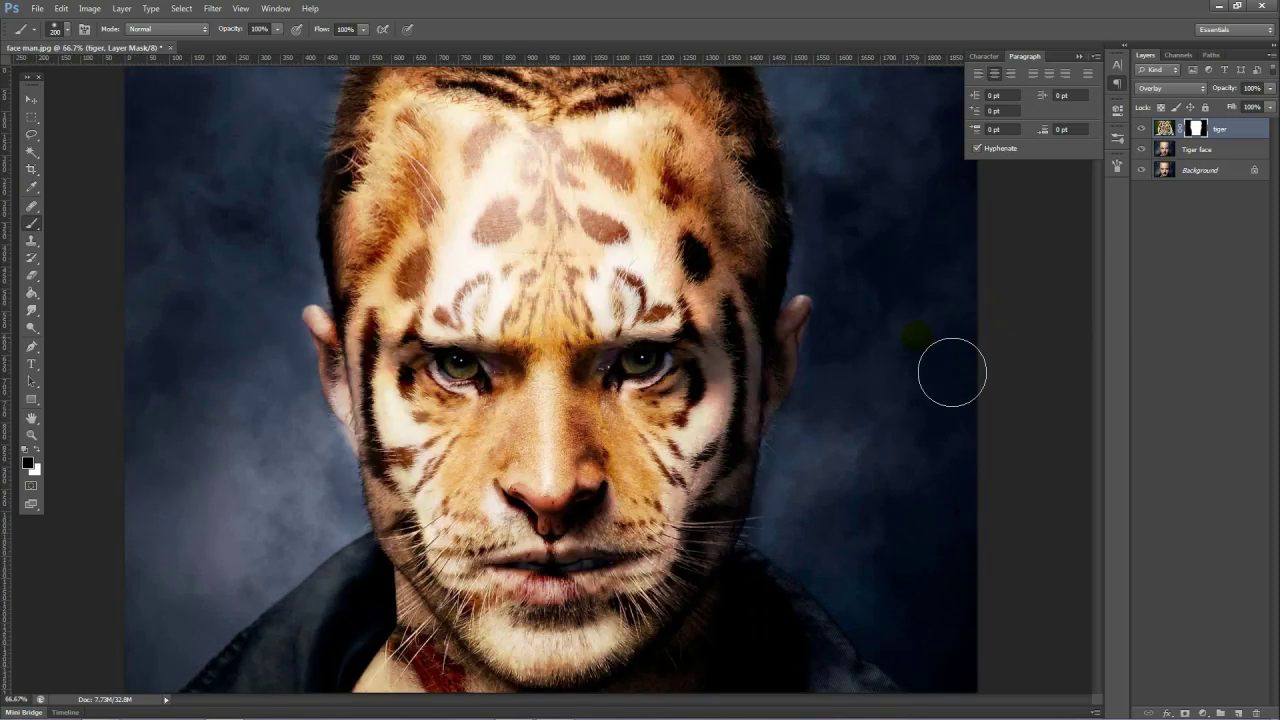
{"action": "key", "text": "ctrl+plus"}
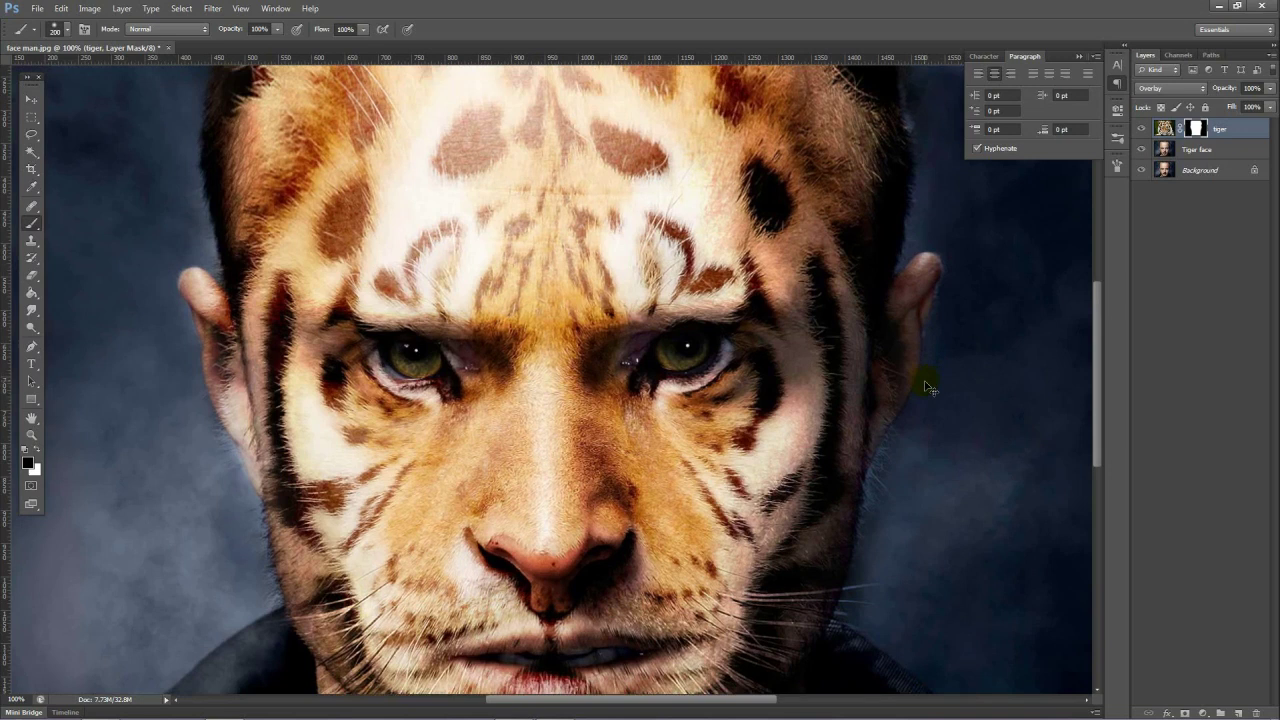
{"action": "key", "text": "ctrl+minus"}
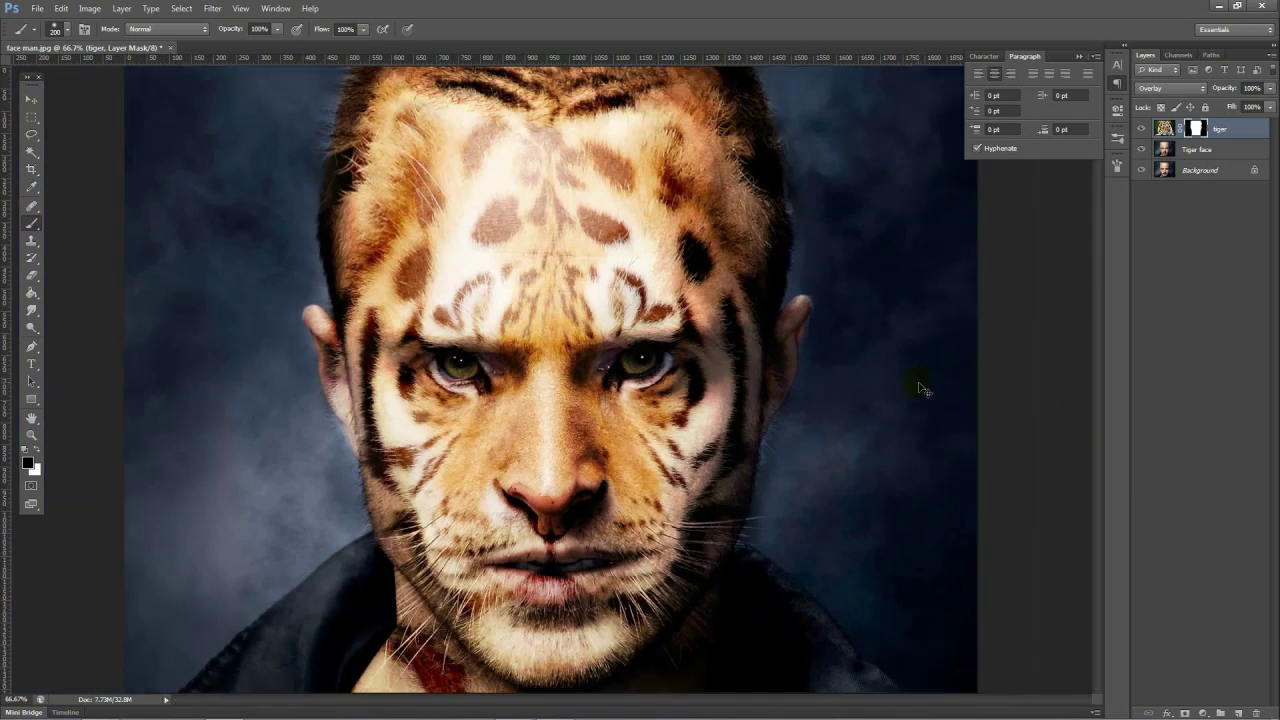
{"action": "key", "text": "ctrl+plus"}
{"action": "key", "text": "ctrl+minus"}
{"action": "key", "text": "ctrl+minus"}
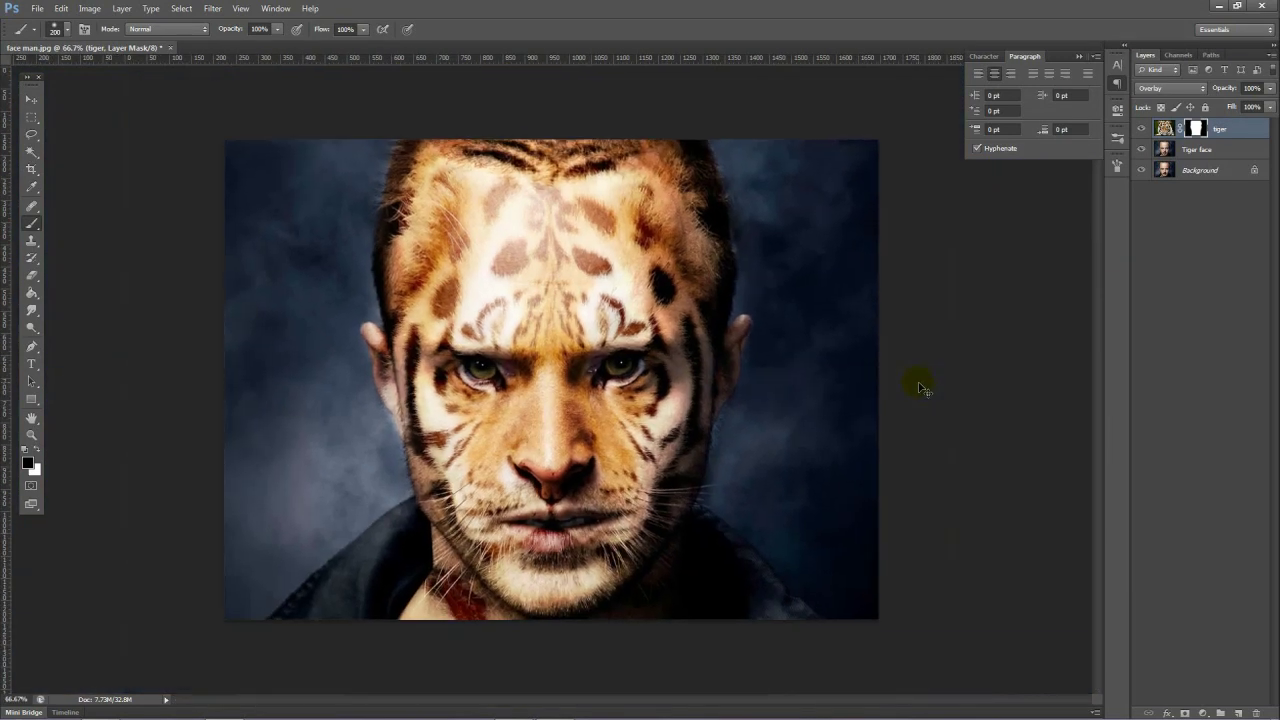
Reduce the tiger effect over both of the man's eyes by painting black on the mask with a size 80 brush at 66% opacity.
{"action": "key", "text": "ctrl+plus"}
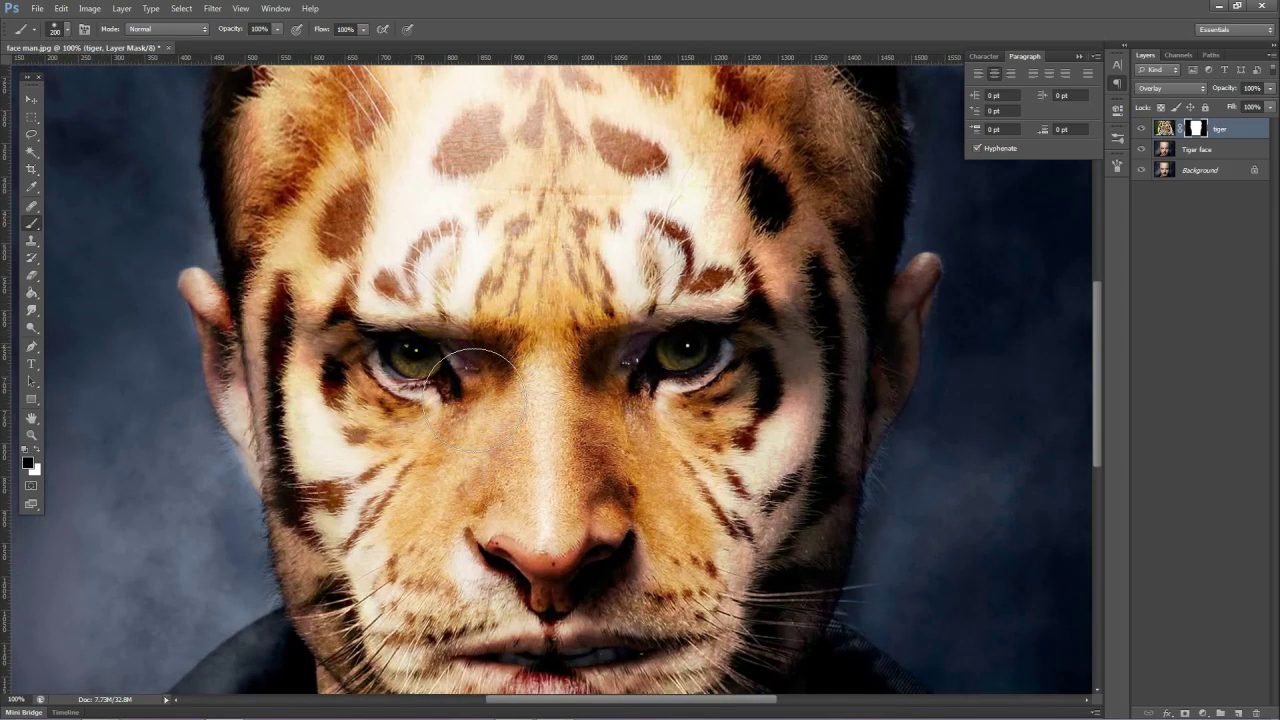
{"action": "left_click_drag", "start_coordinate": [398, 317], "coordinate": [420, 342]}
{"action": "left_click", "coordinate": [277, 29]}
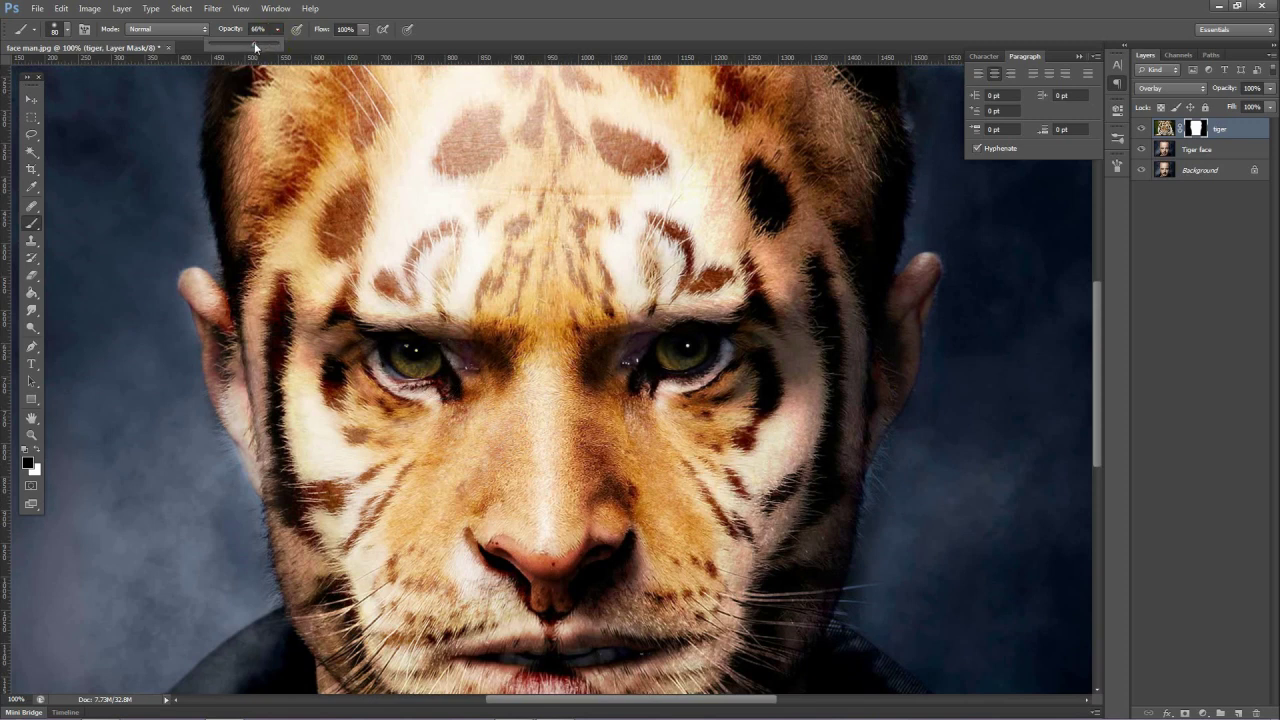
{"action": "left_click", "coordinate": [441, 384]}
{"action": "left_click_drag", "start_coordinate": [406, 368], "coordinate": [446, 383]}
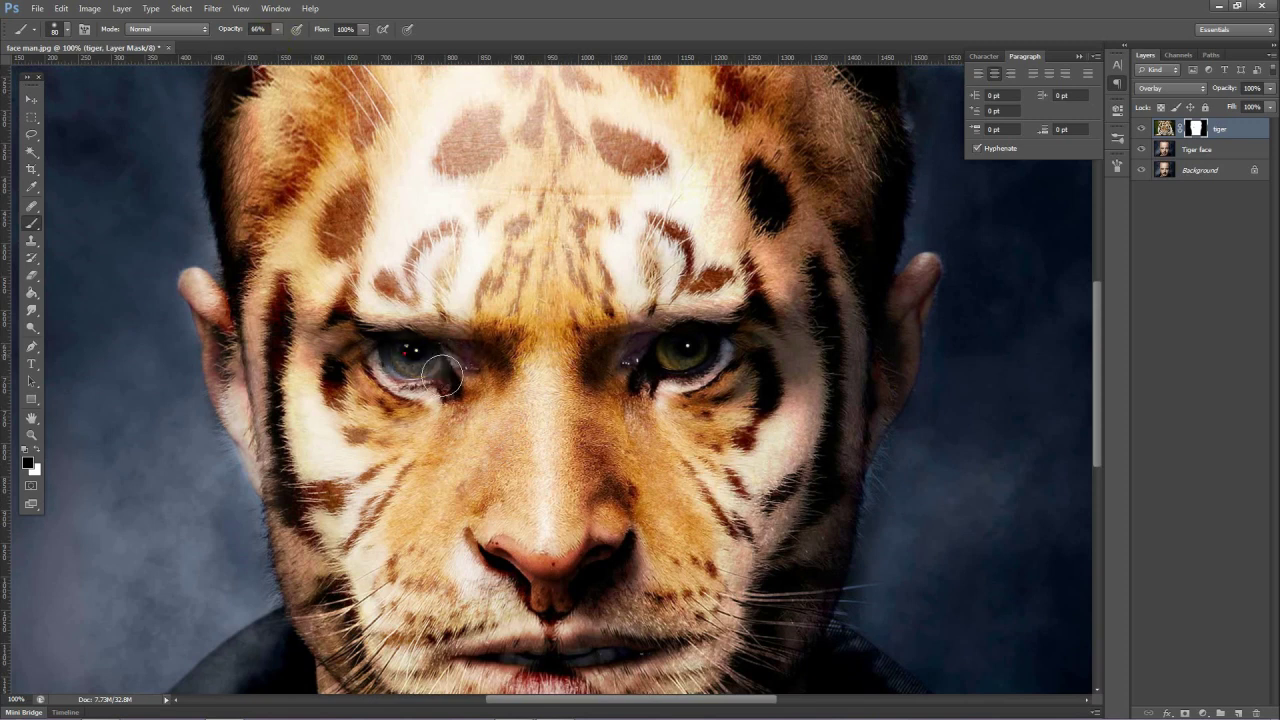
{"action": "left_click_drag", "start_coordinate": [690, 374], "coordinate": [720, 366]}
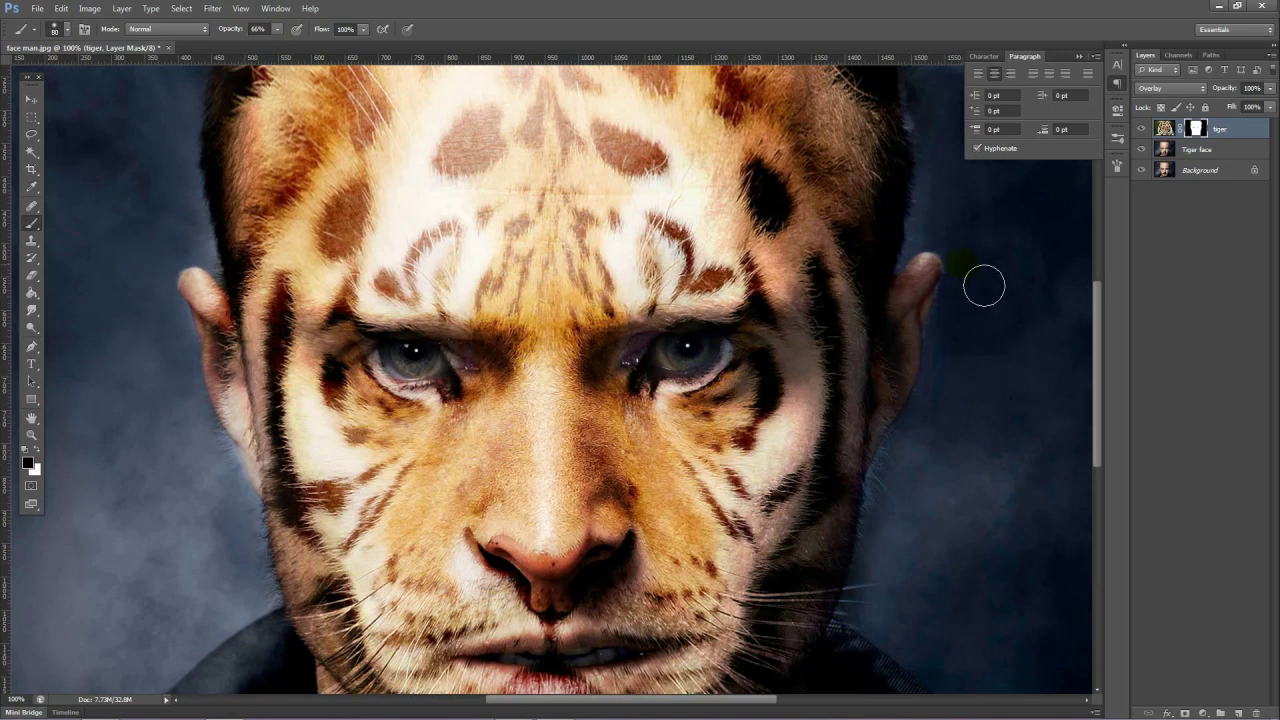
{"action": "key", "text": "ctrl+minus"}
{"action": "key", "text": "ctrl+minus"}
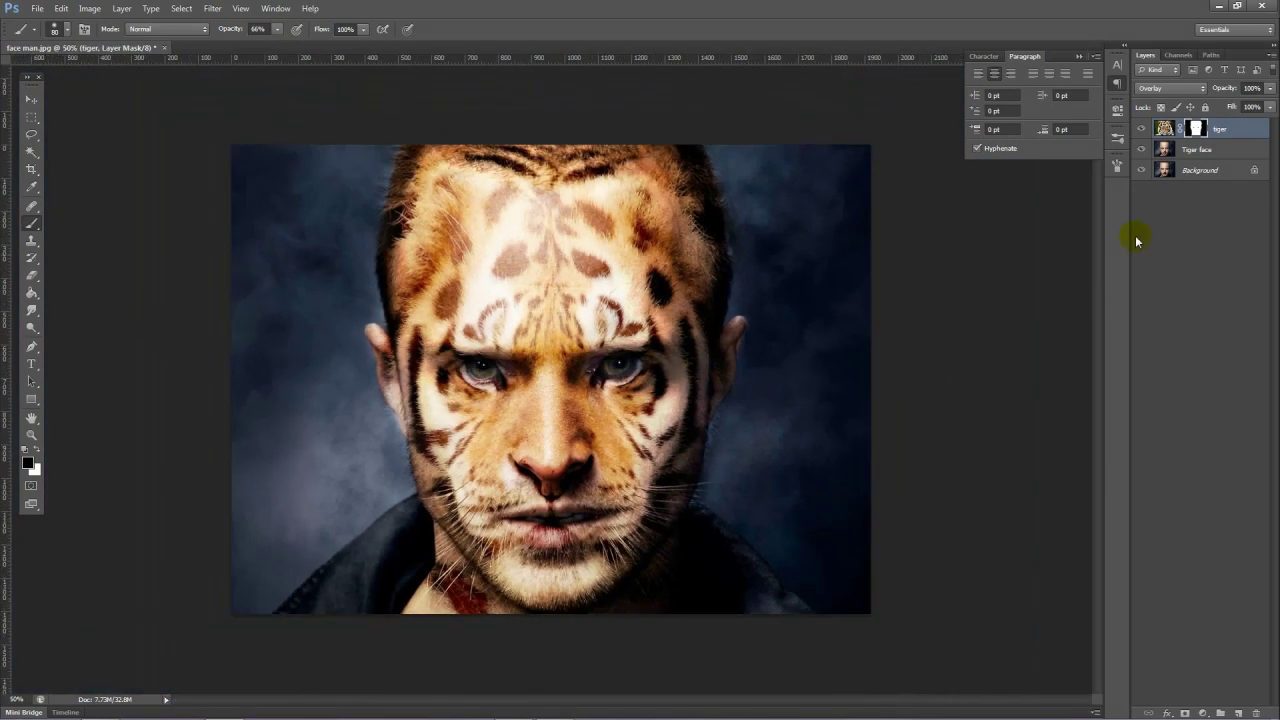
Duplicate the masked tiger layer and set the copy's blend mode to Normal.
{"action": "right_click", "coordinate": [1231, 133]}
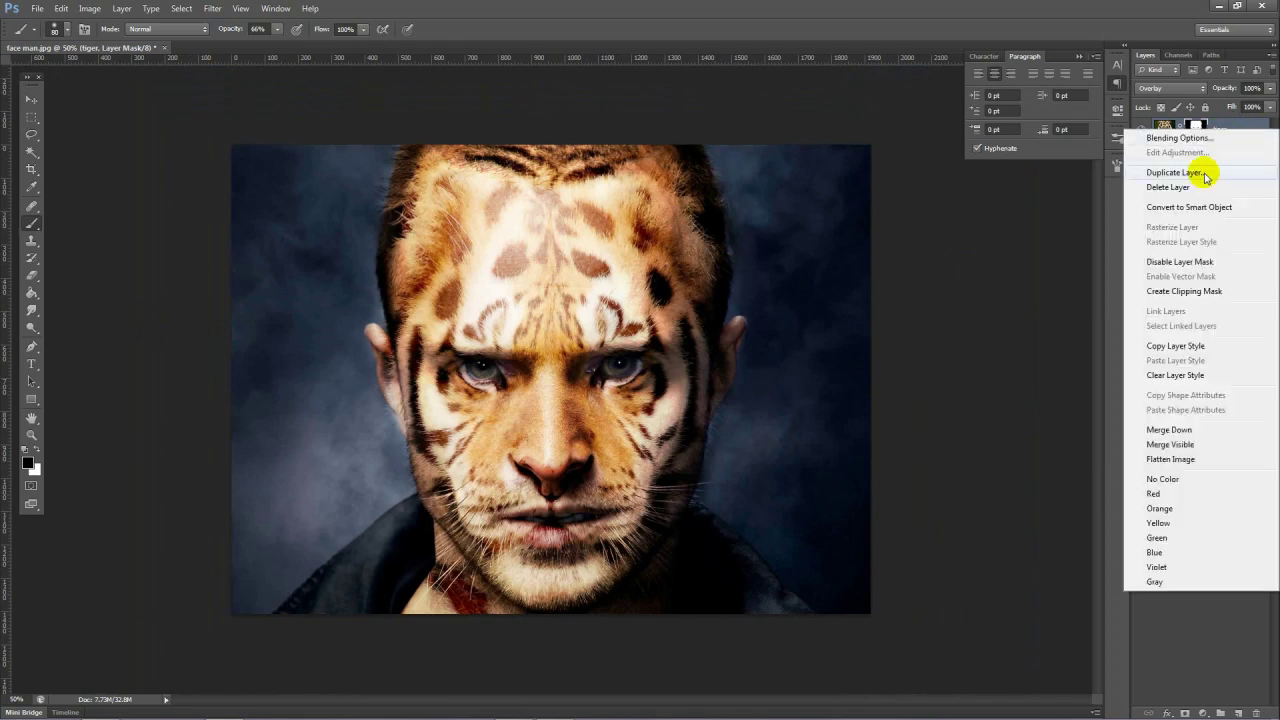
{"action": "left_click", "coordinate": [1205, 175]}
{"action": "left_click", "coordinate": [758, 219]}
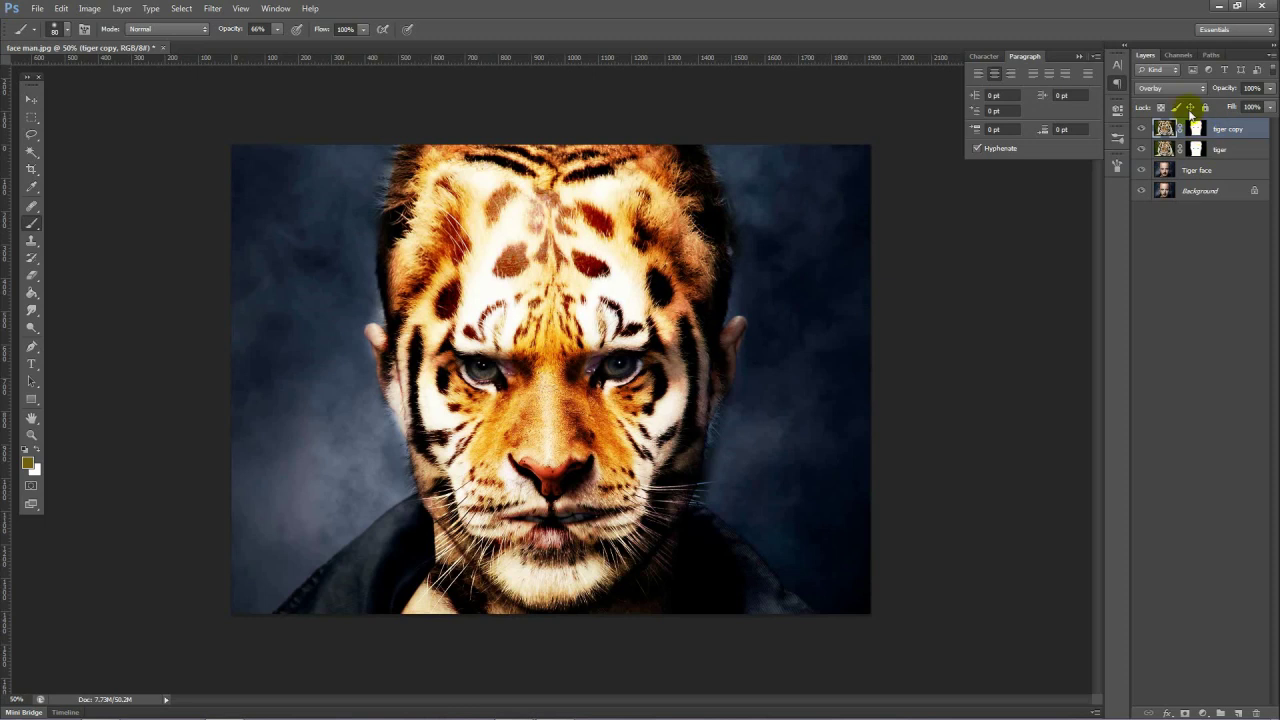
{"action": "left_click", "coordinate": [1180, 89]}
{"action": "left_click", "coordinate": [1176, 103]}
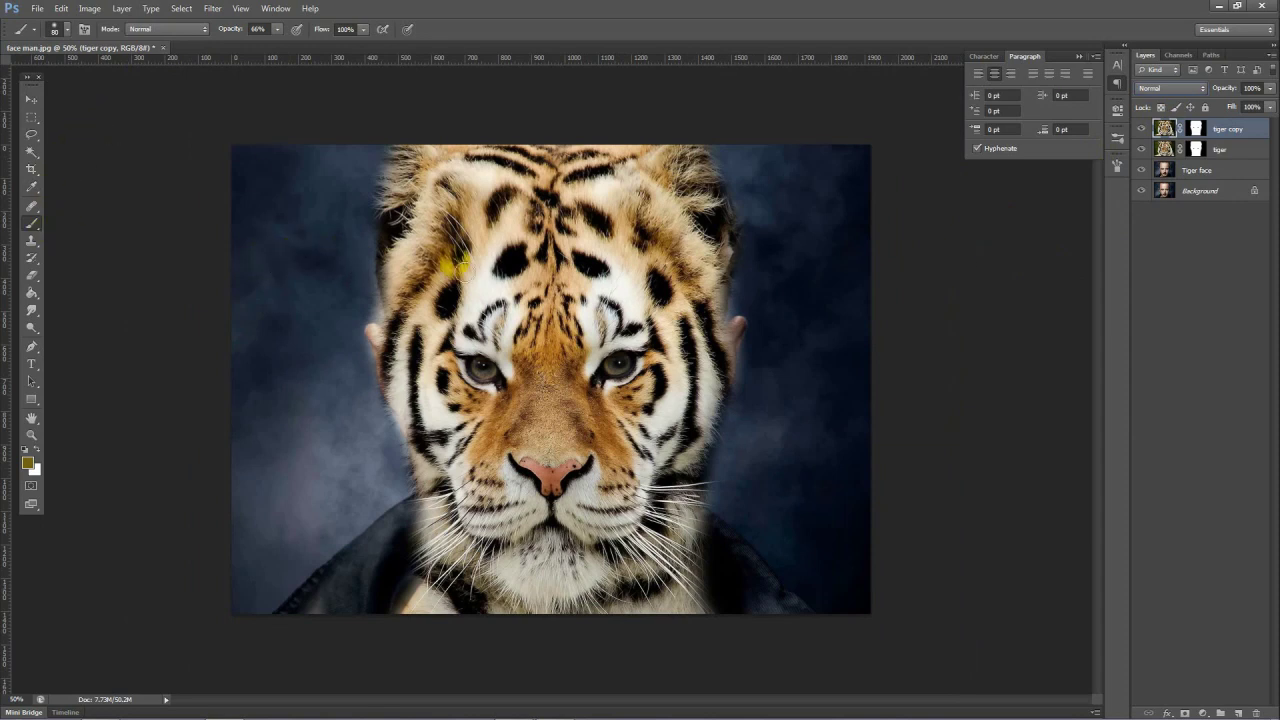
Mask the tiger copy off the image-left ear, forehead, eye and cheek with a size 300 black brush, lowering its opacity to 53%.
{"action": "left_click_drag", "start_coordinate": [487, 279], "coordinate": [444, 270]}
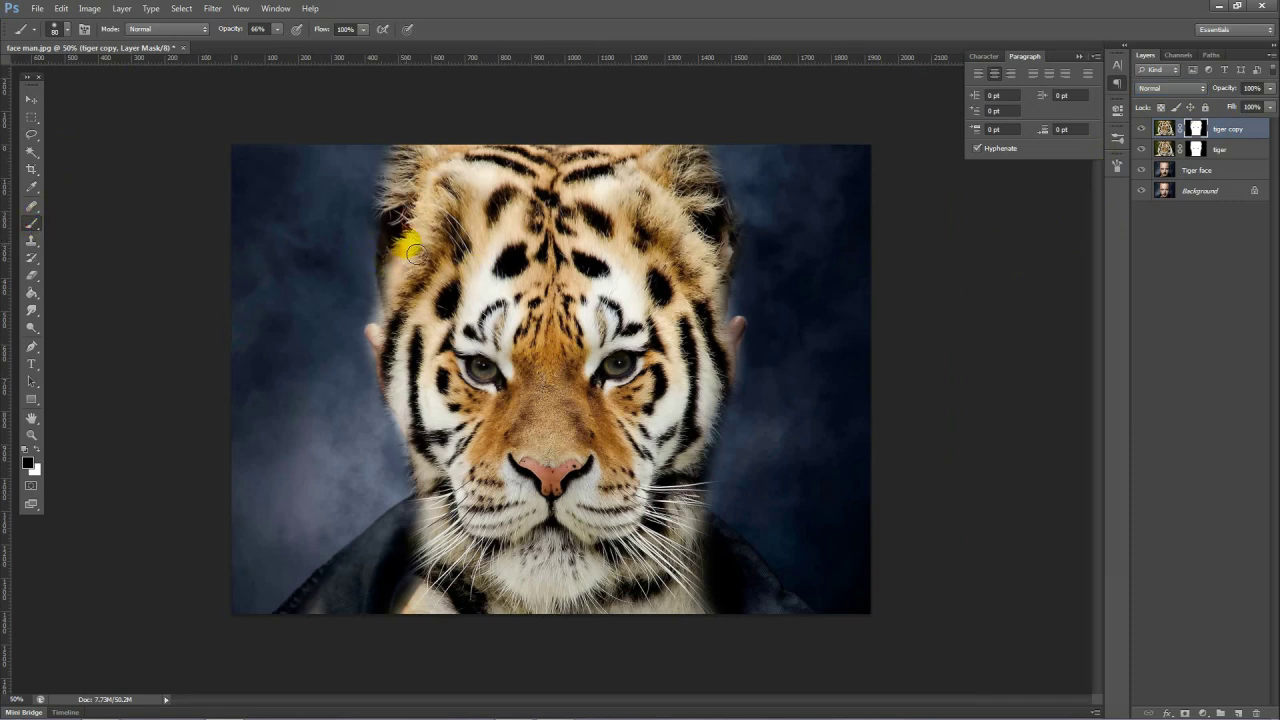
{"action": "key", "text": "bracketright"}
{"action": "mouse_move", "coordinate": [445, 287]}
{"action": "left_mouse_down"}
{"action": "mouse_move", "coordinate": [423, 243]}
{"action": "mouse_move", "coordinate": [486, 178]}
{"action": "mouse_move", "coordinate": [410, 292]}
{"action": "mouse_move", "coordinate": [480, 205]}
{"action": "left_mouse_up"}
{"action": "left_click", "coordinate": [280, 33]}
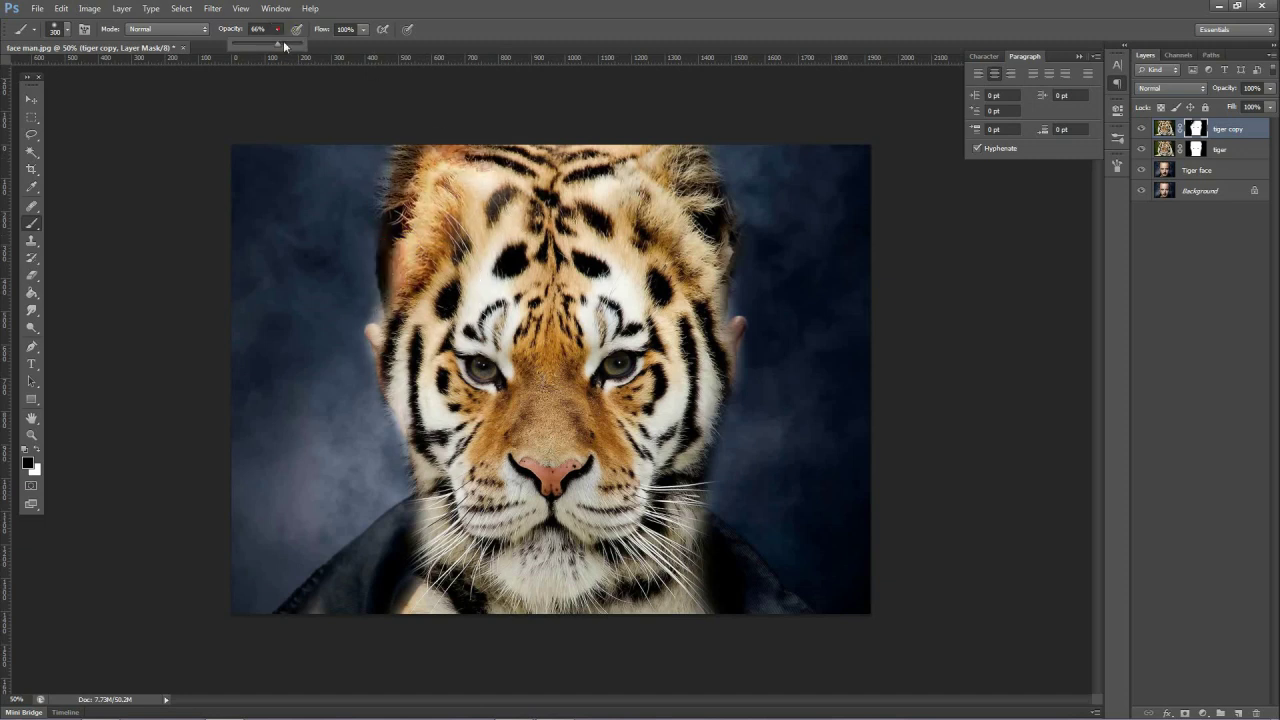
{"action": "mouse_move", "coordinate": [440, 310]}
{"action": "left_mouse_down"}
{"action": "mouse_move", "coordinate": [432, 492]}
{"action": "mouse_move", "coordinate": [407, 412]}
{"action": "mouse_move", "coordinate": [417, 315]}
{"action": "mouse_move", "coordinate": [418, 519]}
{"action": "left_mouse_up"}
{"action": "mouse_move", "coordinate": [388, 452]}
{"action": "left_mouse_down"}
{"action": "mouse_move", "coordinate": [423, 460]}
{"action": "mouse_move", "coordinate": [603, 308]}
{"action": "mouse_move", "coordinate": [568, 315]}
{"action": "mouse_move", "coordinate": [548, 258]}
{"action": "mouse_move", "coordinate": [538, 275]}
{"action": "mouse_move", "coordinate": [508, 260]}
{"action": "mouse_move", "coordinate": [553, 225]}
{"action": "mouse_move", "coordinate": [480, 322]}
{"action": "left_mouse_up"}
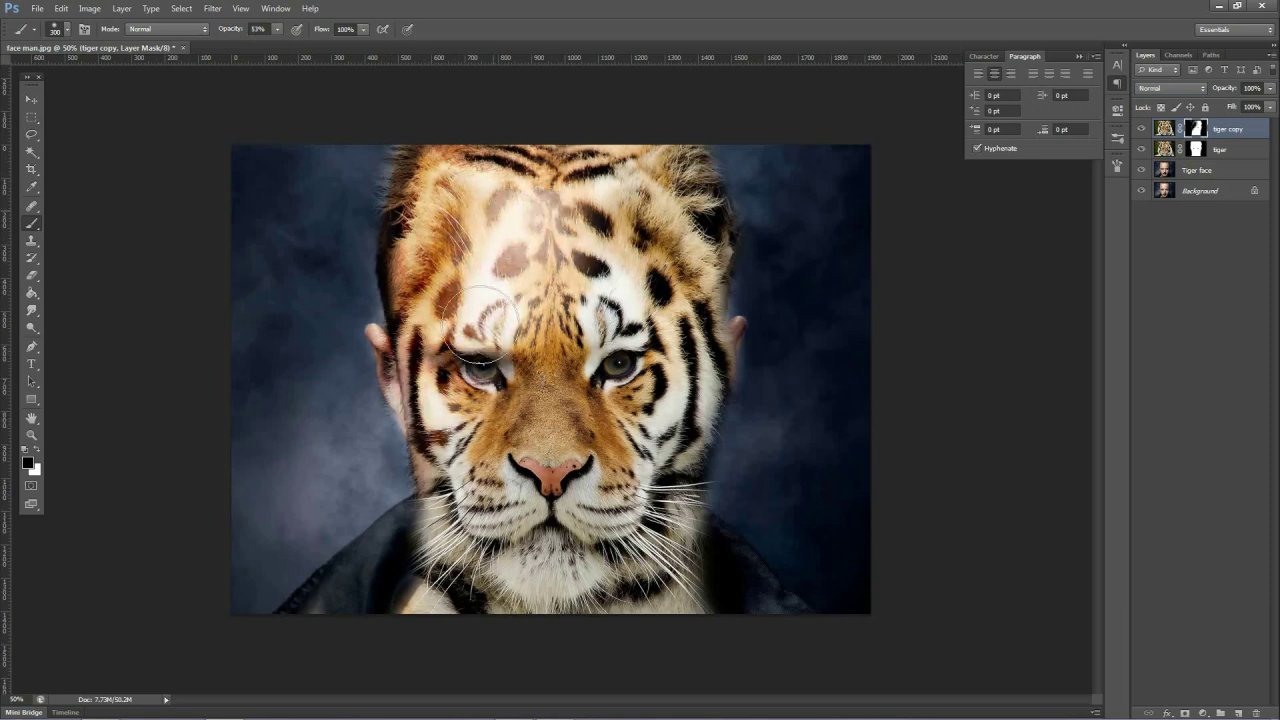
Mask out the copy's remaining forehead, eye and image-right side at 100% brush opacity, keeping only the tiger's nose and muzzle.
{"action": "left_click", "coordinate": [277, 29]}
{"action": "mouse_move", "coordinate": [480, 135]}
{"action": "left_mouse_down"}
{"action": "mouse_move", "coordinate": [405, 130]}
{"action": "mouse_move", "coordinate": [395, 150]}
{"action": "mouse_move", "coordinate": [751, 189]}
{"action": "mouse_move", "coordinate": [533, 226]}
{"action": "left_mouse_up"}
{"action": "mouse_move", "coordinate": [710, 280]}
{"action": "left_mouse_down"}
{"action": "mouse_move", "coordinate": [757, 387]}
{"action": "mouse_move", "coordinate": [743, 287]}
{"action": "mouse_move", "coordinate": [765, 455]}
{"action": "mouse_move", "coordinate": [760, 654]}
{"action": "mouse_move", "coordinate": [776, 626]}
{"action": "mouse_move", "coordinate": [725, 667]}
{"action": "mouse_move", "coordinate": [604, 686]}
{"action": "mouse_move", "coordinate": [439, 655]}
{"action": "mouse_move", "coordinate": [512, 672]}
{"action": "mouse_move", "coordinate": [417, 614]}
{"action": "mouse_move", "coordinate": [416, 580]}
{"action": "mouse_move", "coordinate": [404, 606]}
{"action": "mouse_move", "coordinate": [363, 409]}
{"action": "mouse_move", "coordinate": [551, 349]}
{"action": "mouse_move", "coordinate": [485, 410]}
{"action": "mouse_move", "coordinate": [502, 391]}
{"action": "mouse_move", "coordinate": [532, 403]}
{"action": "mouse_move", "coordinate": [606, 344]}
{"action": "mouse_move", "coordinate": [702, 381]}
{"action": "mouse_move", "coordinate": [725, 440]}
{"action": "mouse_move", "coordinate": [715, 444]}
{"action": "mouse_move", "coordinate": [641, 369]}
{"action": "mouse_move", "coordinate": [719, 452]}
{"action": "mouse_move", "coordinate": [641, 384]}
{"action": "mouse_move", "coordinate": [528, 359]}
{"action": "mouse_move", "coordinate": [445, 391]}
{"action": "mouse_move", "coordinate": [463, 352]}
{"action": "mouse_move", "coordinate": [412, 402]}
{"action": "mouse_move", "coordinate": [404, 512]}
{"action": "mouse_move", "coordinate": [375, 523]}
{"action": "mouse_move", "coordinate": [924, 277]}
{"action": "left_mouse_up"}
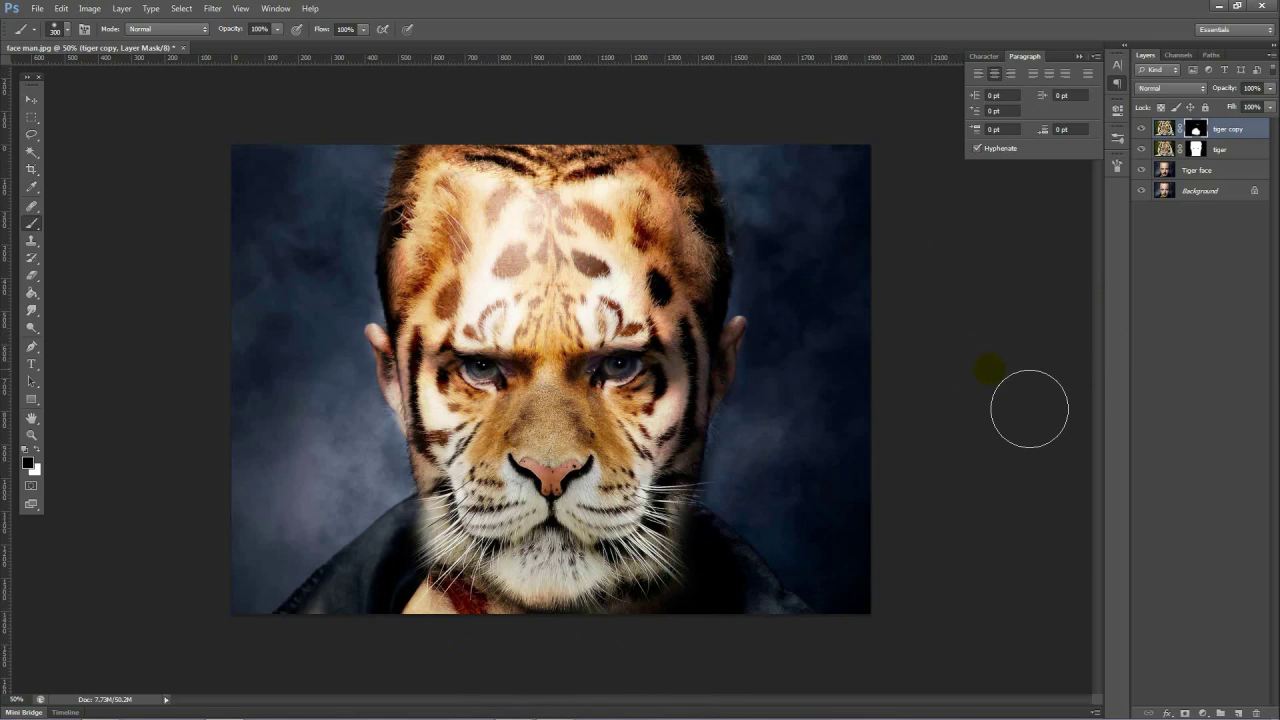
{"action": "left_click", "coordinate": [557, 565]}
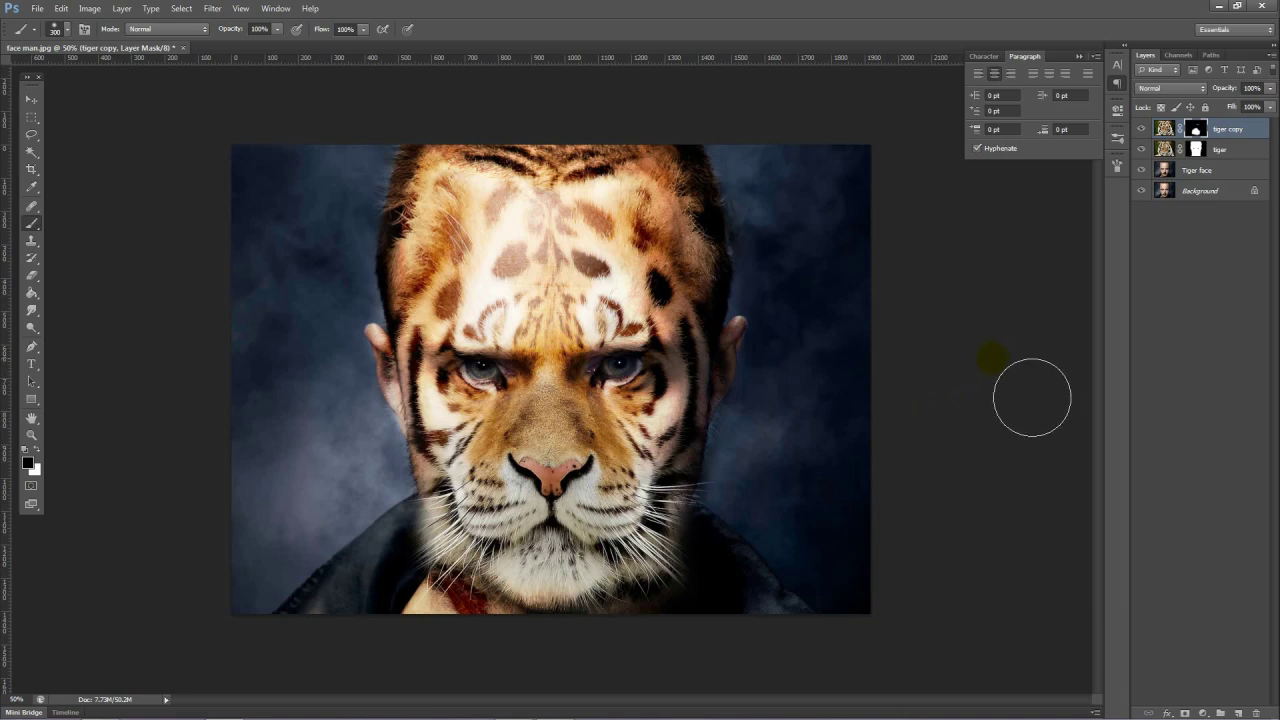
{"action": "left_click", "coordinate": [23, 33]}
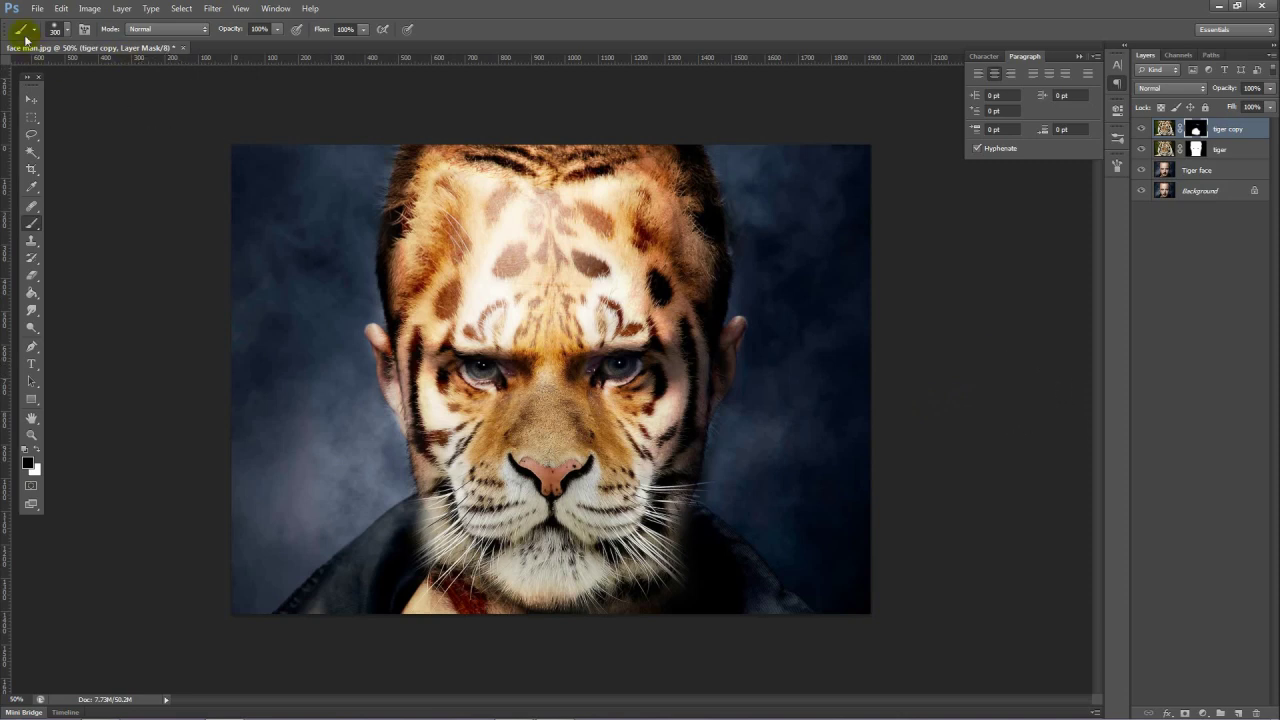